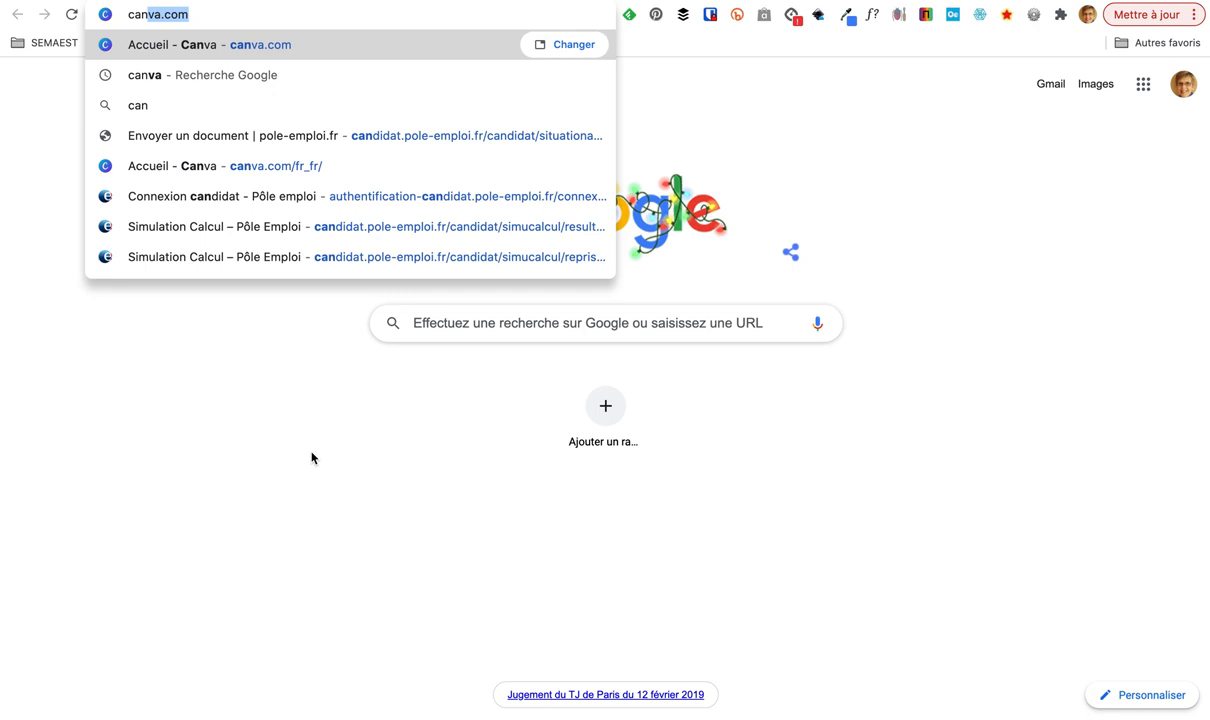
- Open the canva.com website
{"action": "key", "text": "Return"}
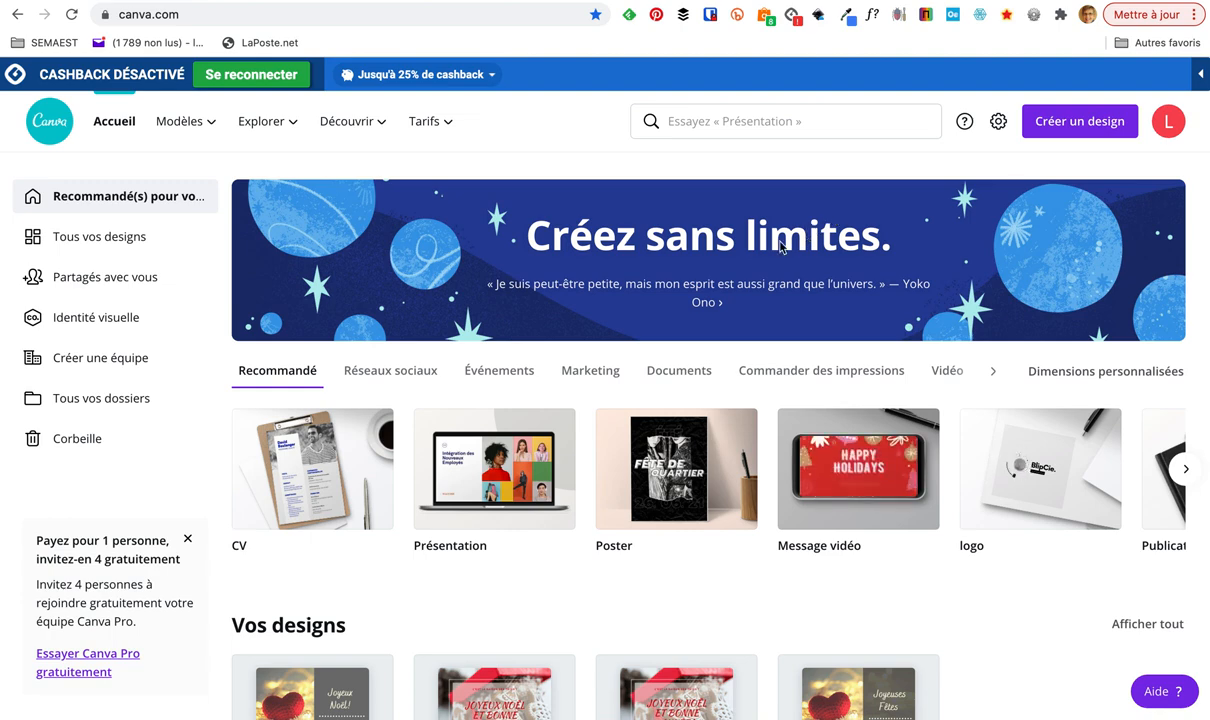
- Look through the home page's existing designs and suggested template categories, from A4 documents to Instagram stories
{"action": "scroll", "coordinate": [760, 250], "scroll_direction": "down", "scroll_amount": 3}
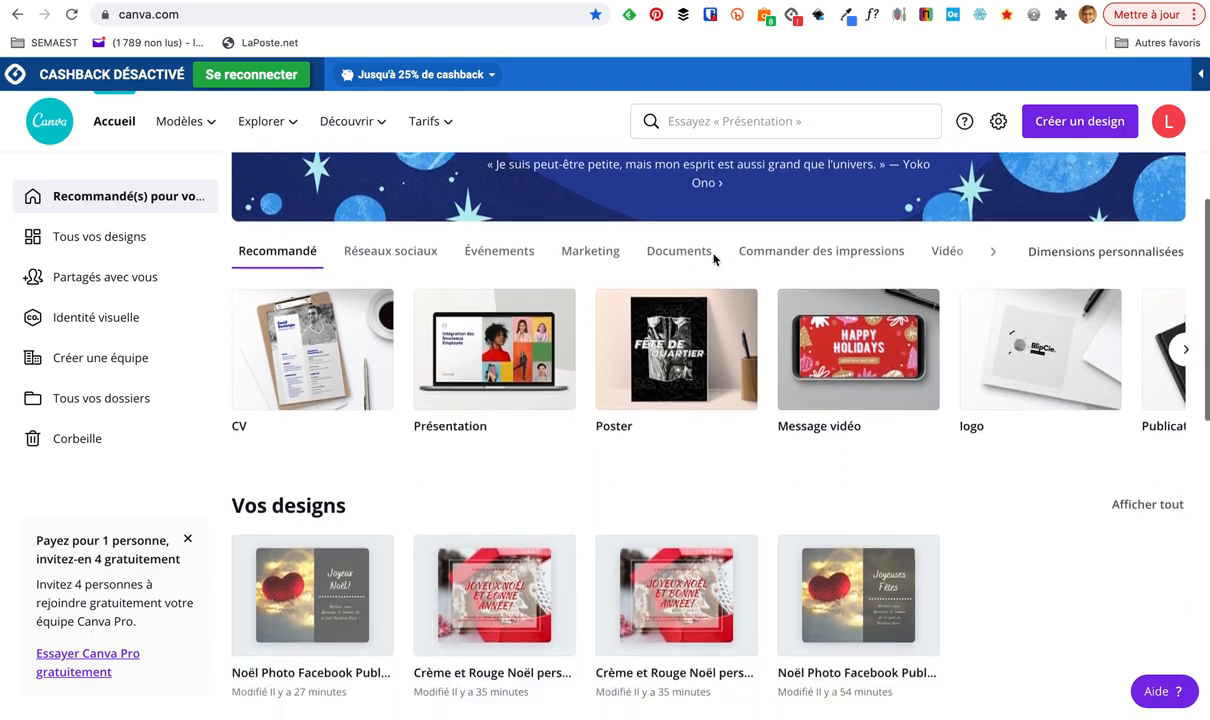
{"action": "scroll", "coordinate": [714, 260], "scroll_direction": "down", "scroll_amount": 5}
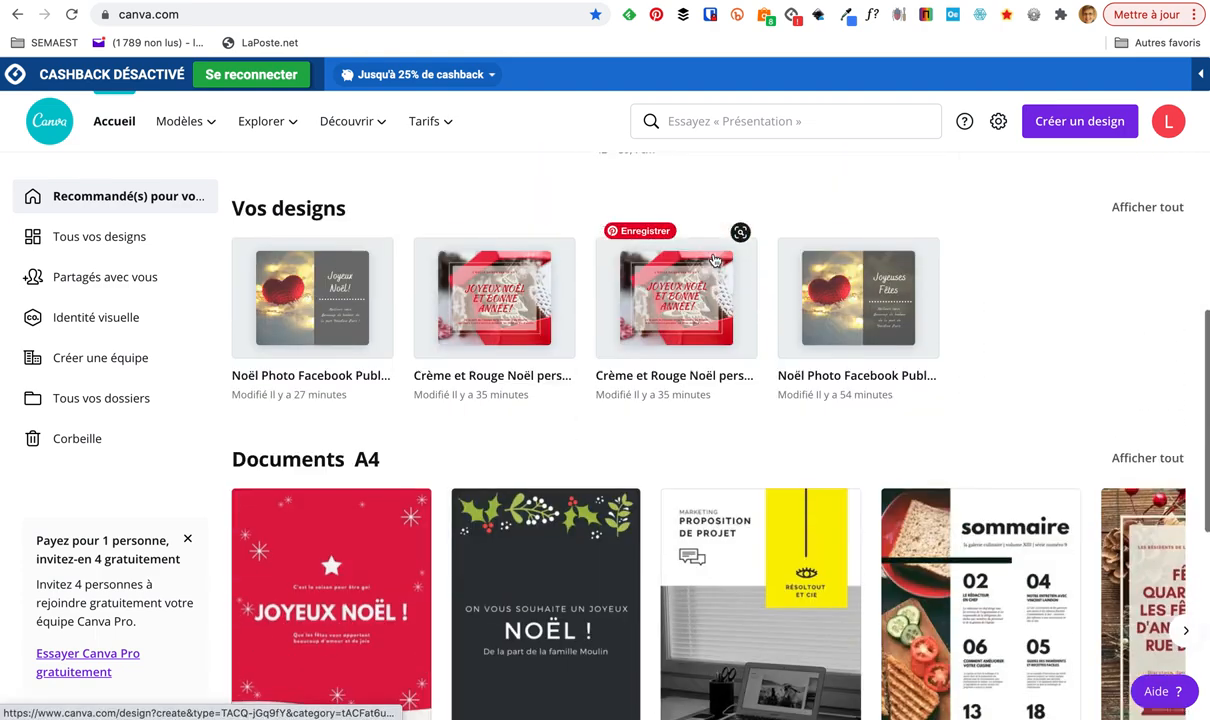
{"action": "scroll", "coordinate": [714, 260], "scroll_direction": "down", "scroll_amount": 1}
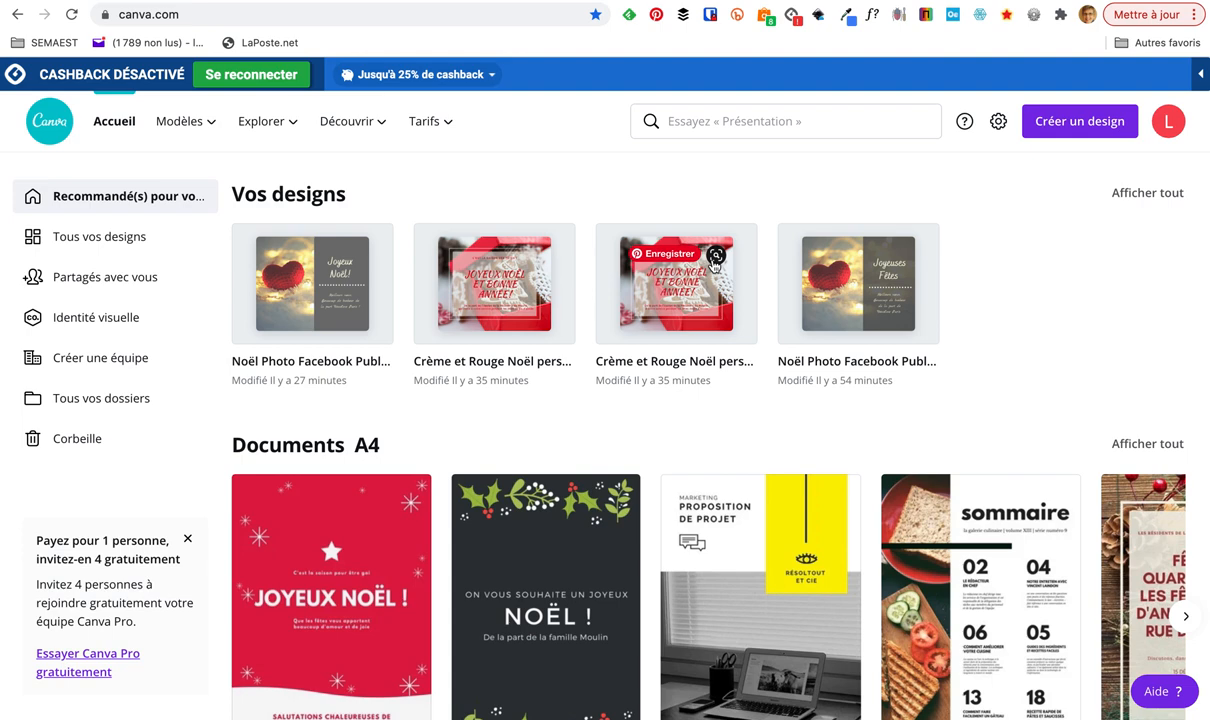
{"action": "scroll", "coordinate": [729, 351], "scroll_direction": "down", "scroll_amount": 5}
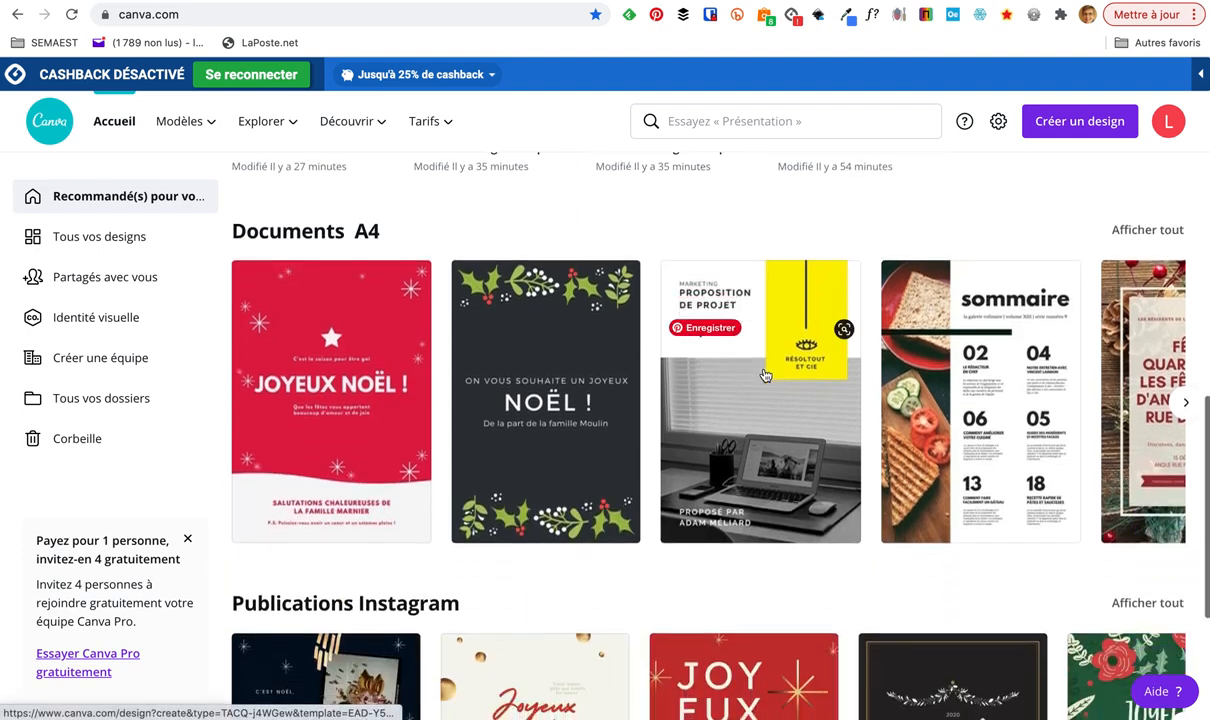
{"action": "scroll", "coordinate": [760, 375], "scroll_direction": "down", "scroll_amount": 7}
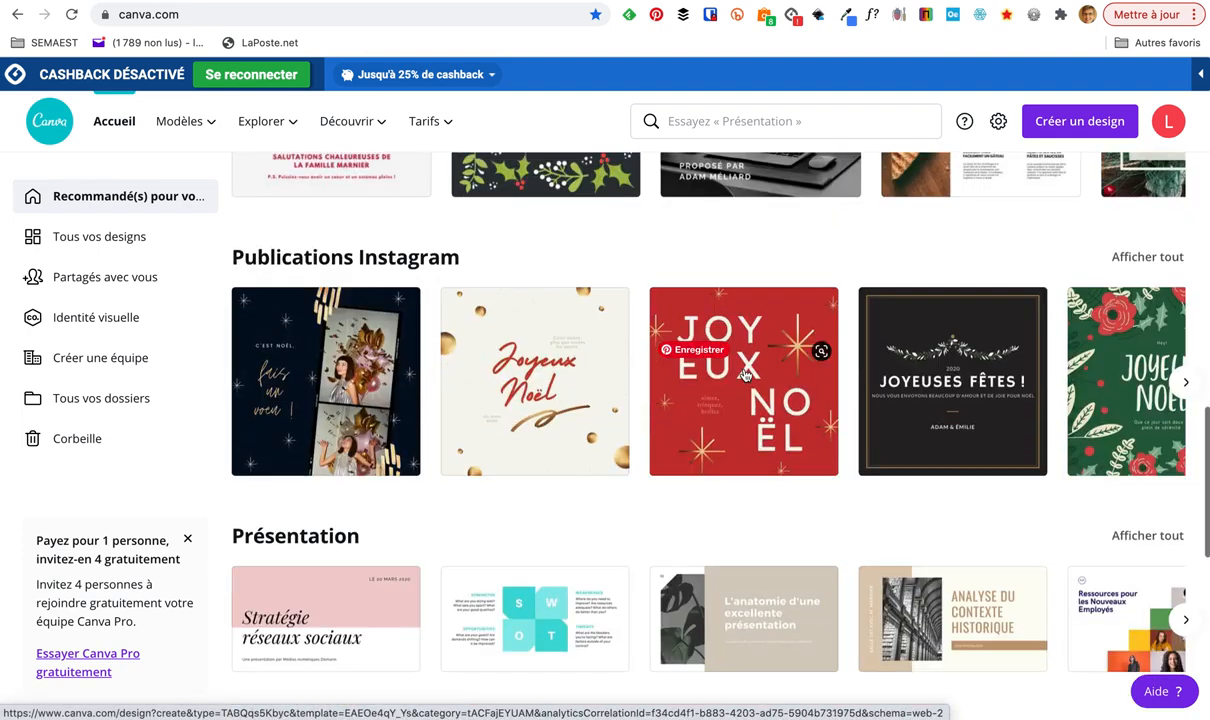
{"action": "scroll", "coordinate": [745, 374], "scroll_direction": "down", "scroll_amount": 1}
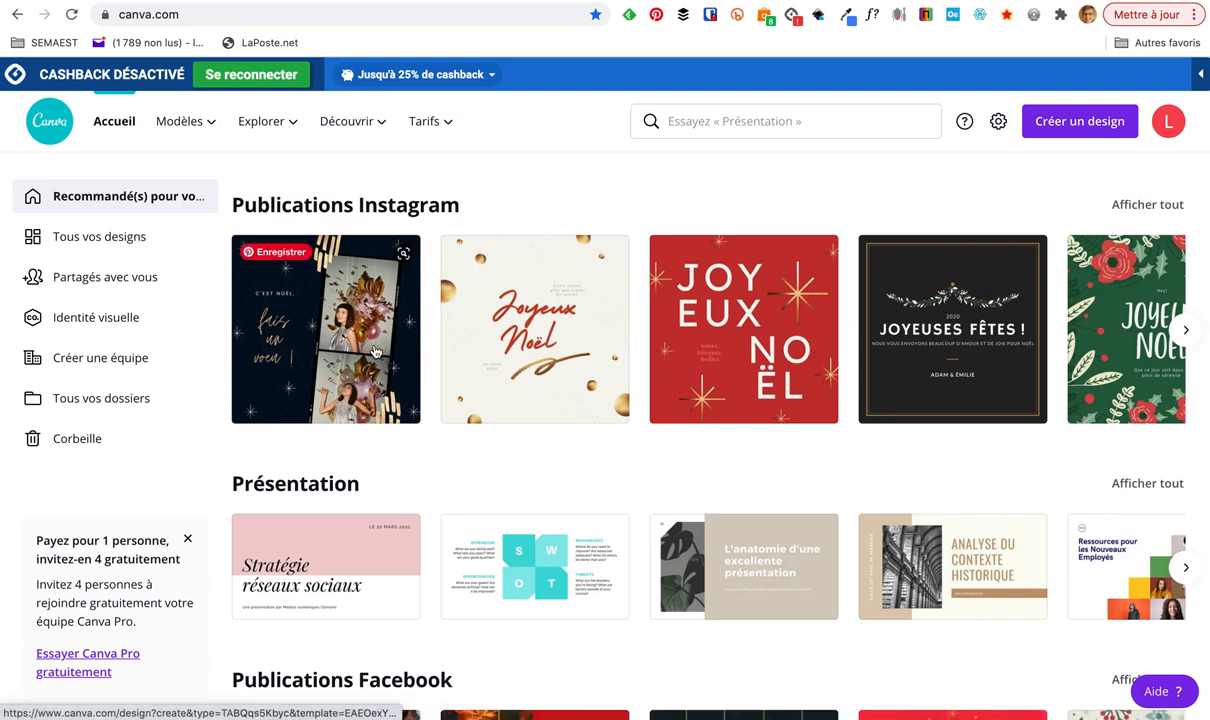
{"action": "scroll", "coordinate": [357, 335], "scroll_direction": "down", "scroll_amount": 2}
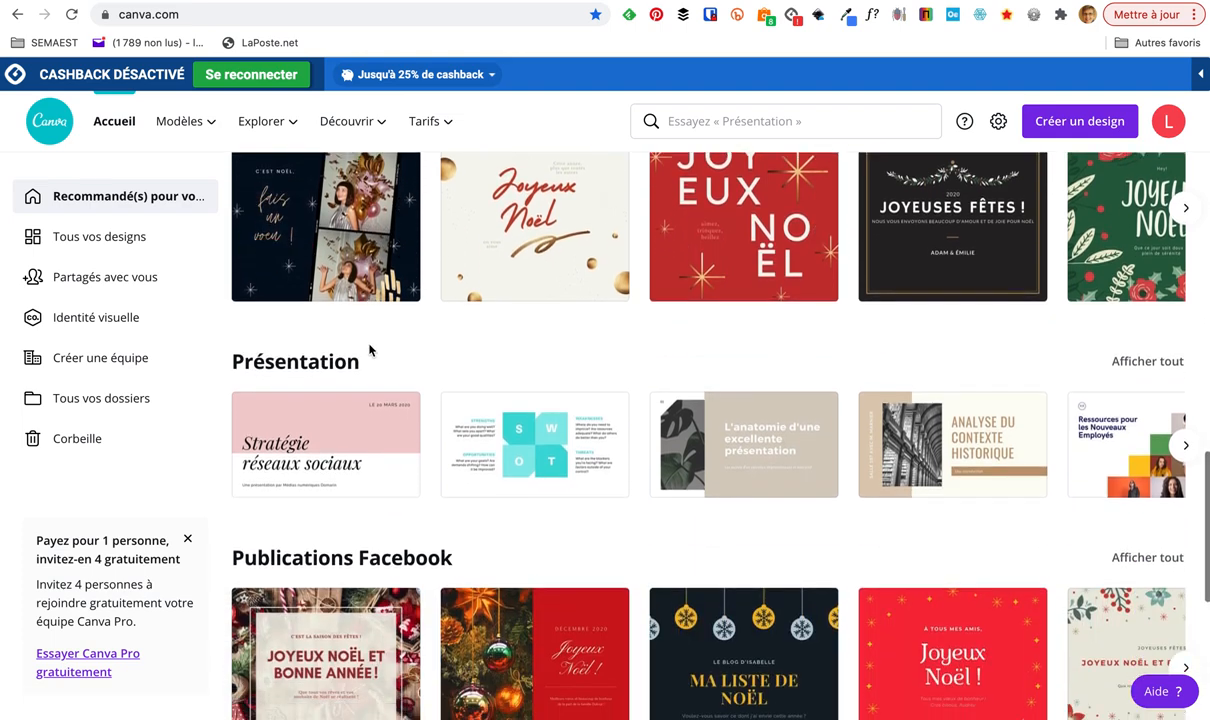
{"action": "scroll", "coordinate": [371, 349], "scroll_direction": "down", "scroll_amount": 5}
{"action": "scroll", "coordinate": [371, 349], "scroll_direction": "down", "scroll_amount": 8}
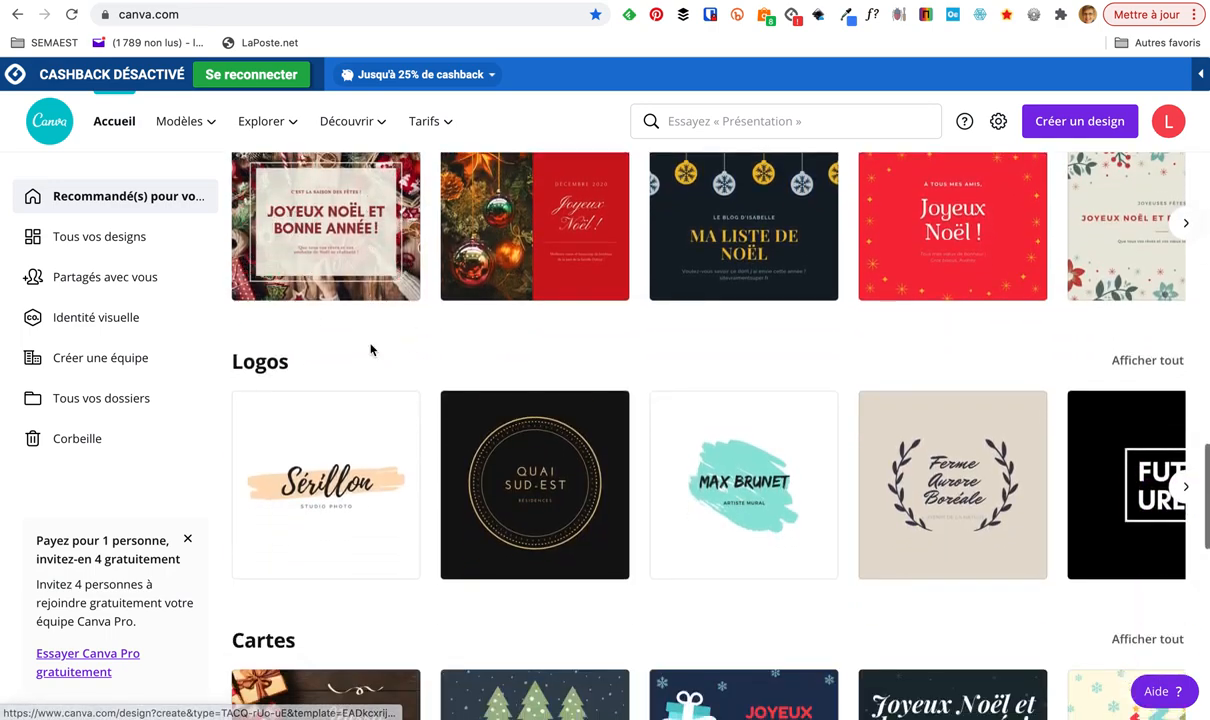
{"action": "scroll", "coordinate": [371, 349], "scroll_direction": "down", "scroll_amount": 5}
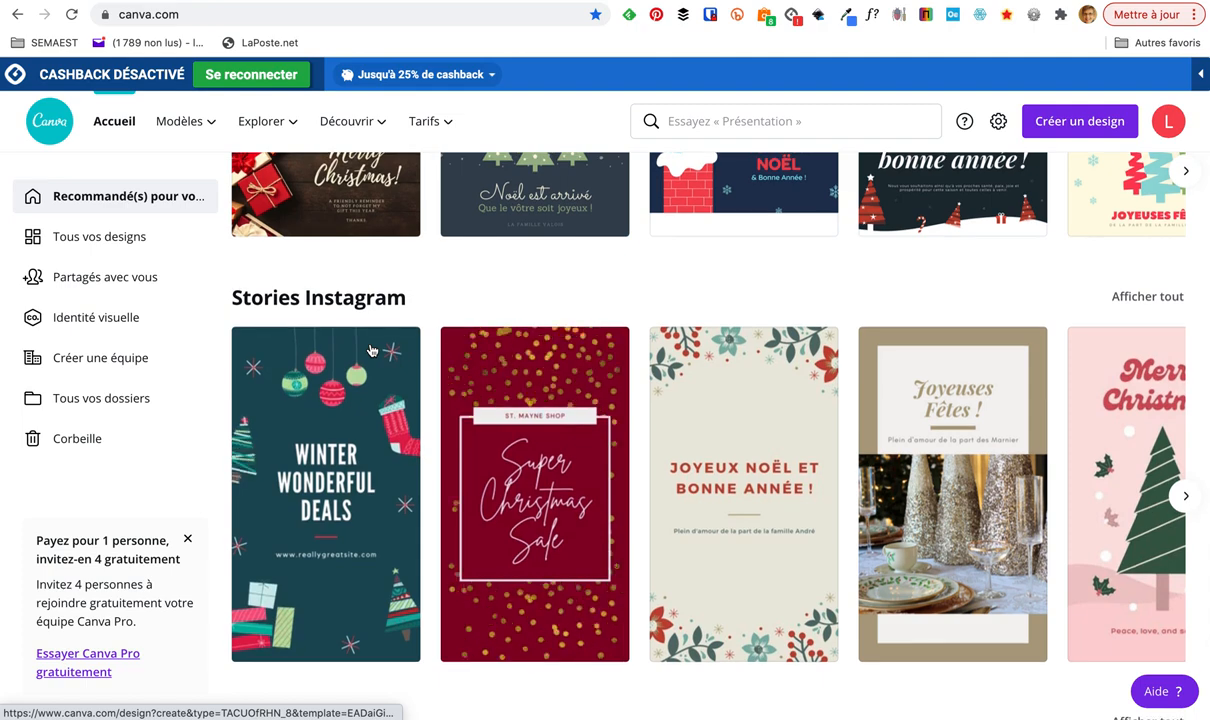
{"action": "scroll", "coordinate": [371, 349], "scroll_direction": "up", "scroll_amount": 11}
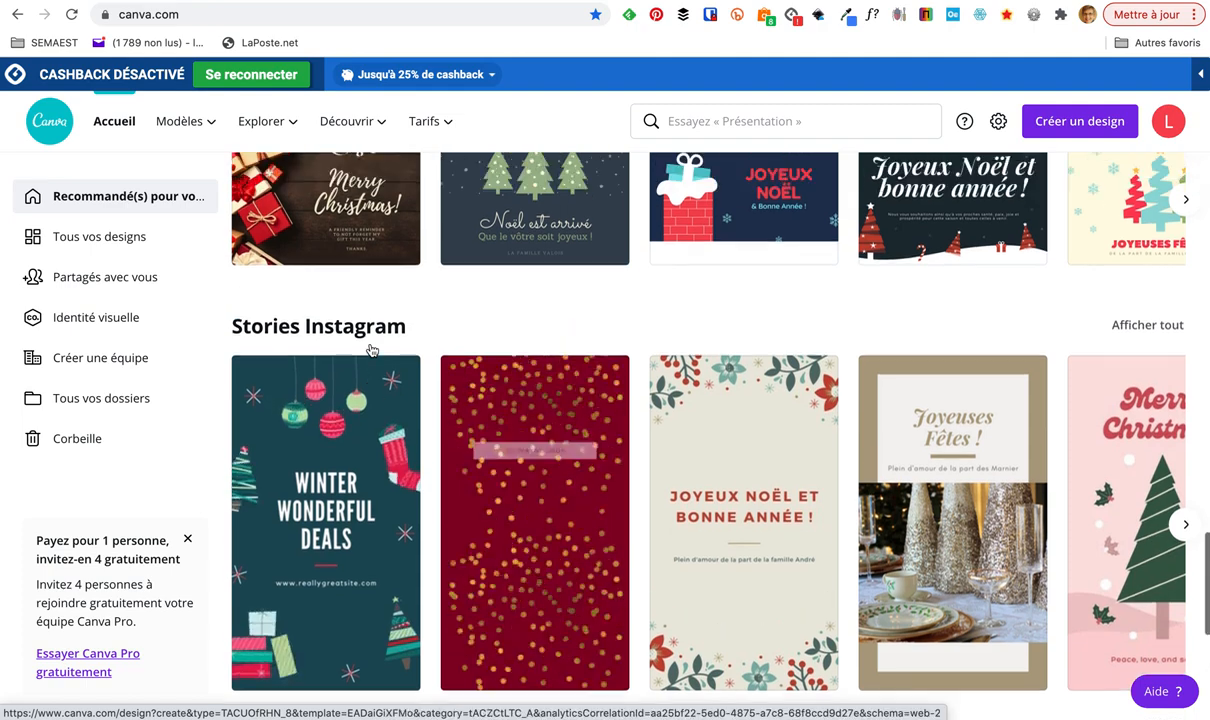
{"action": "scroll", "coordinate": [371, 349], "scroll_direction": "up", "scroll_amount": 6}
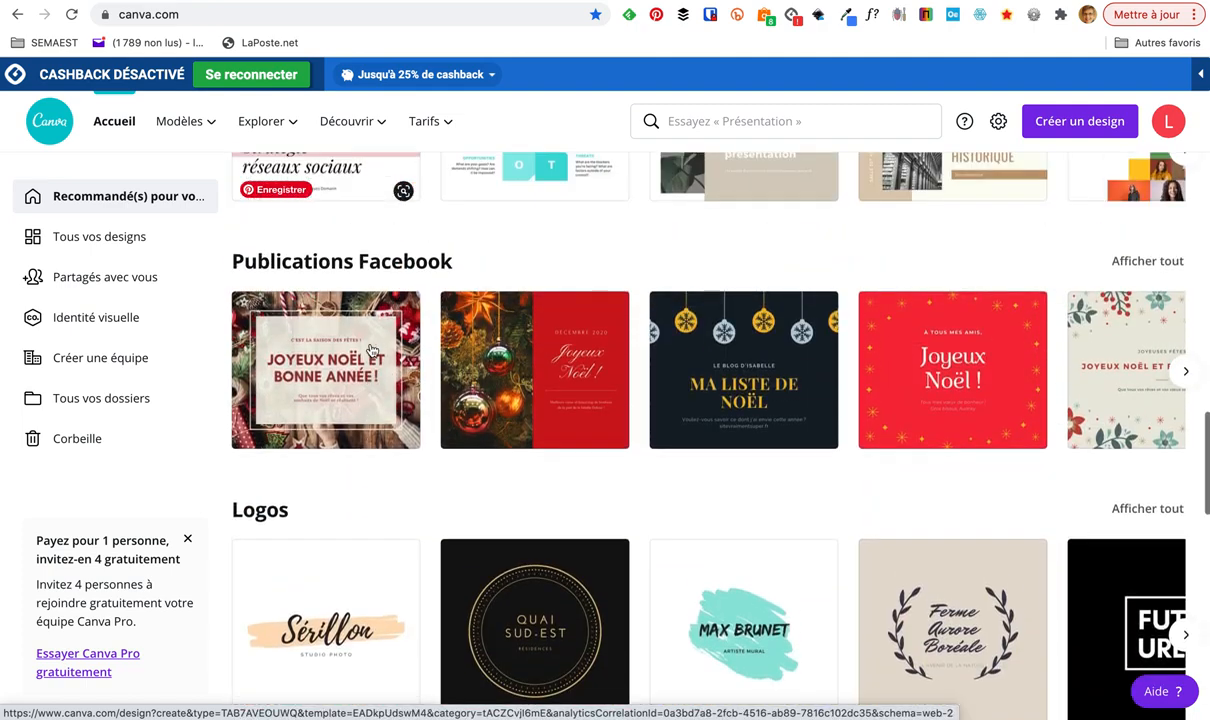
{"action": "scroll", "coordinate": [371, 349], "scroll_direction": "up", "scroll_amount": 1}
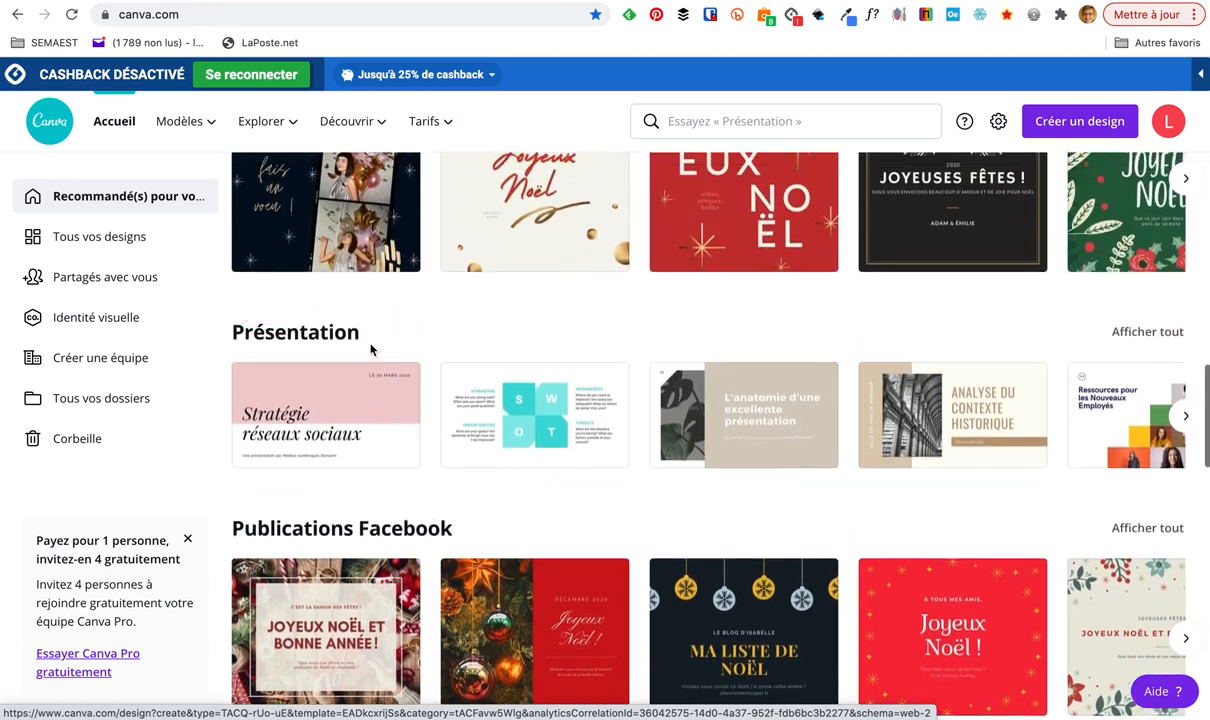
- Open the "Joyeux Noël et bonne année !" Facebook post template with the wooden Christmas background and collapse the cashback bar
{"action": "scroll", "coordinate": [389, 446], "scroll_direction": "down", "scroll_amount": 4}
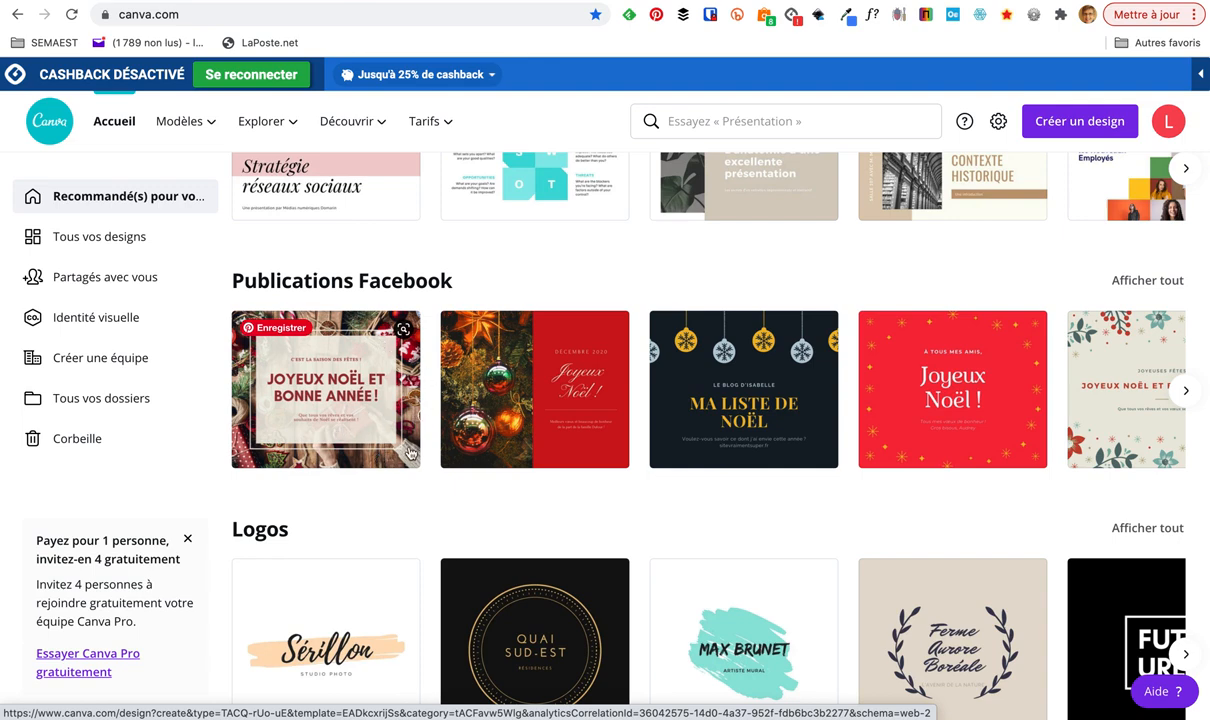
{"action": "left_click", "coordinate": [409, 453]}
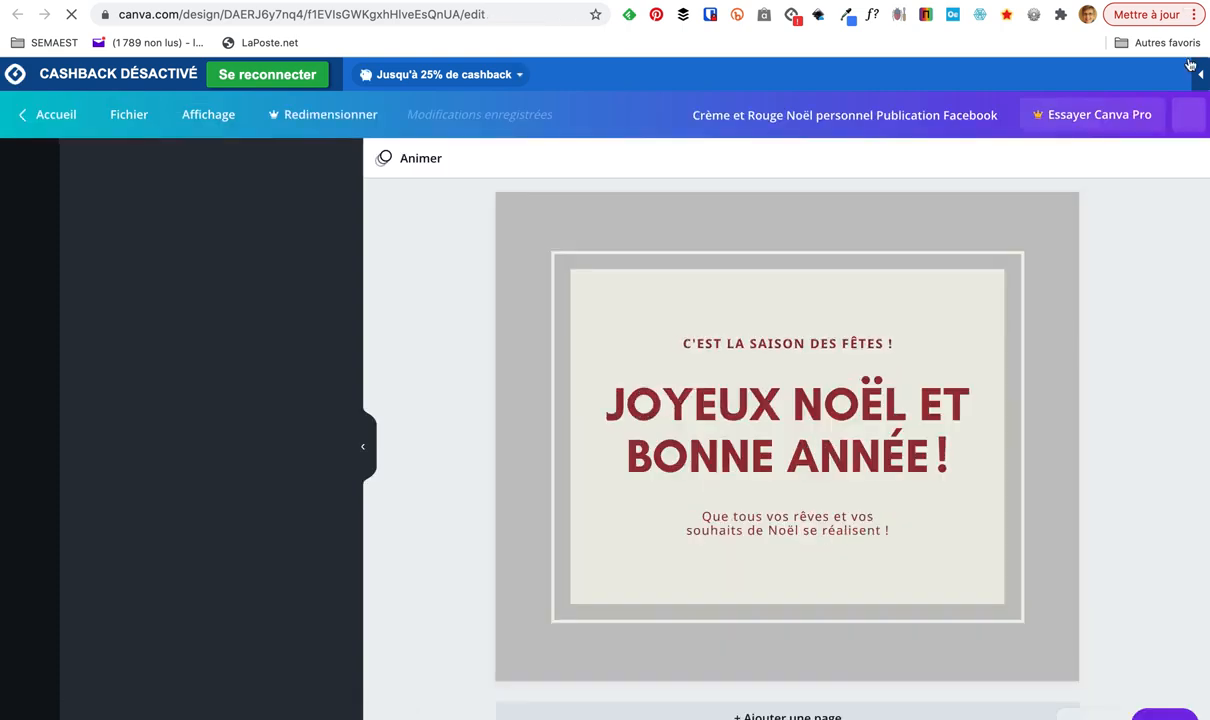
{"action": "left_click", "coordinate": [1197, 78]}
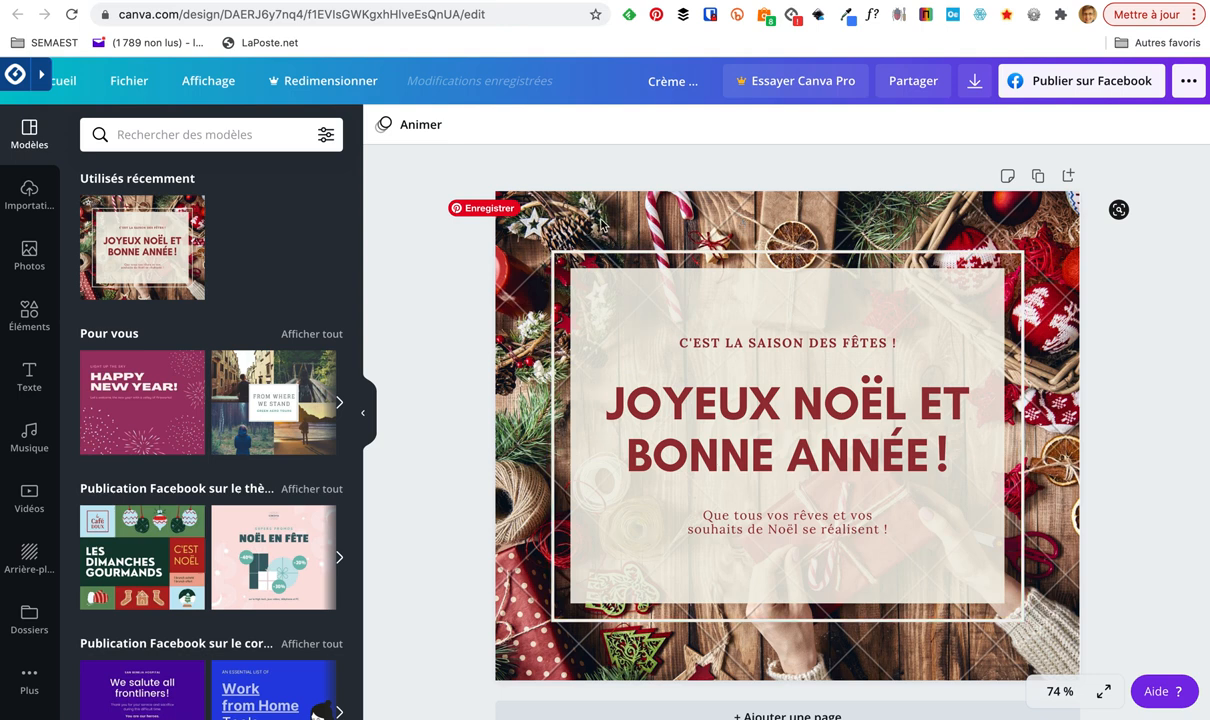
- Replace the template's background with the uploaded photo of gingerbread in a red box and shift the photo to the left within the page
{"action": "left_click", "coordinate": [30, 192]}
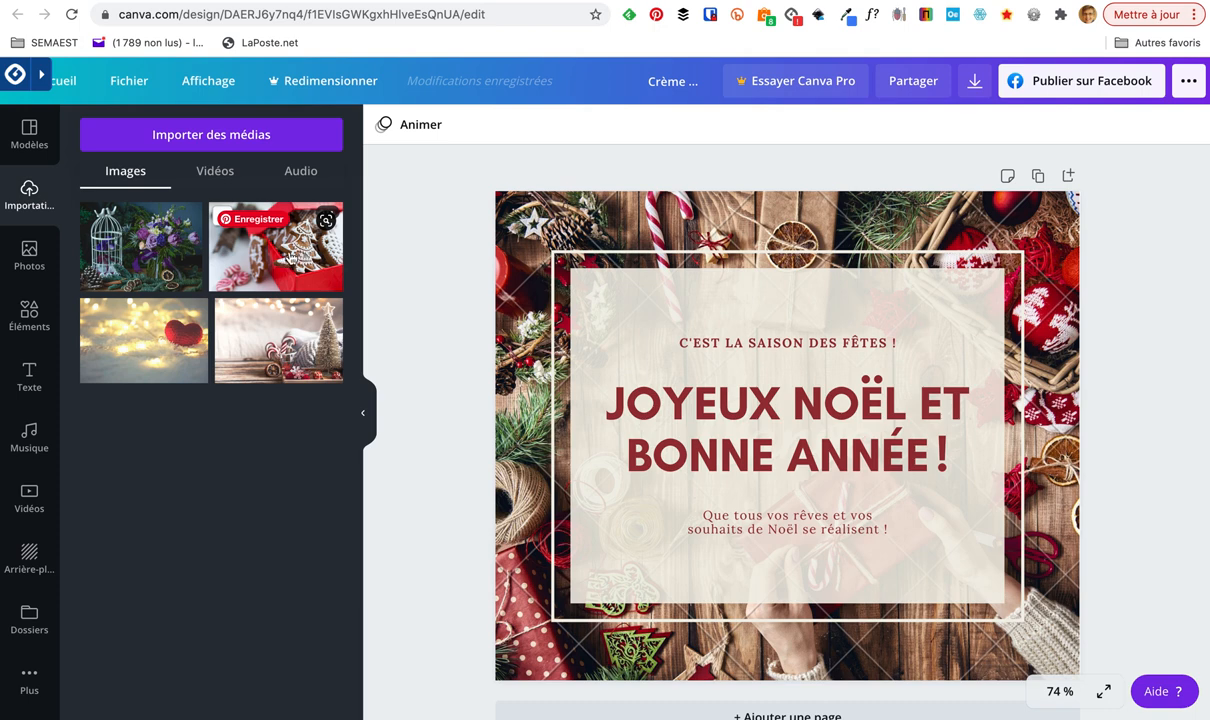
{"action": "left_click_drag", "start_coordinate": [289, 257], "coordinate": [518, 280]}
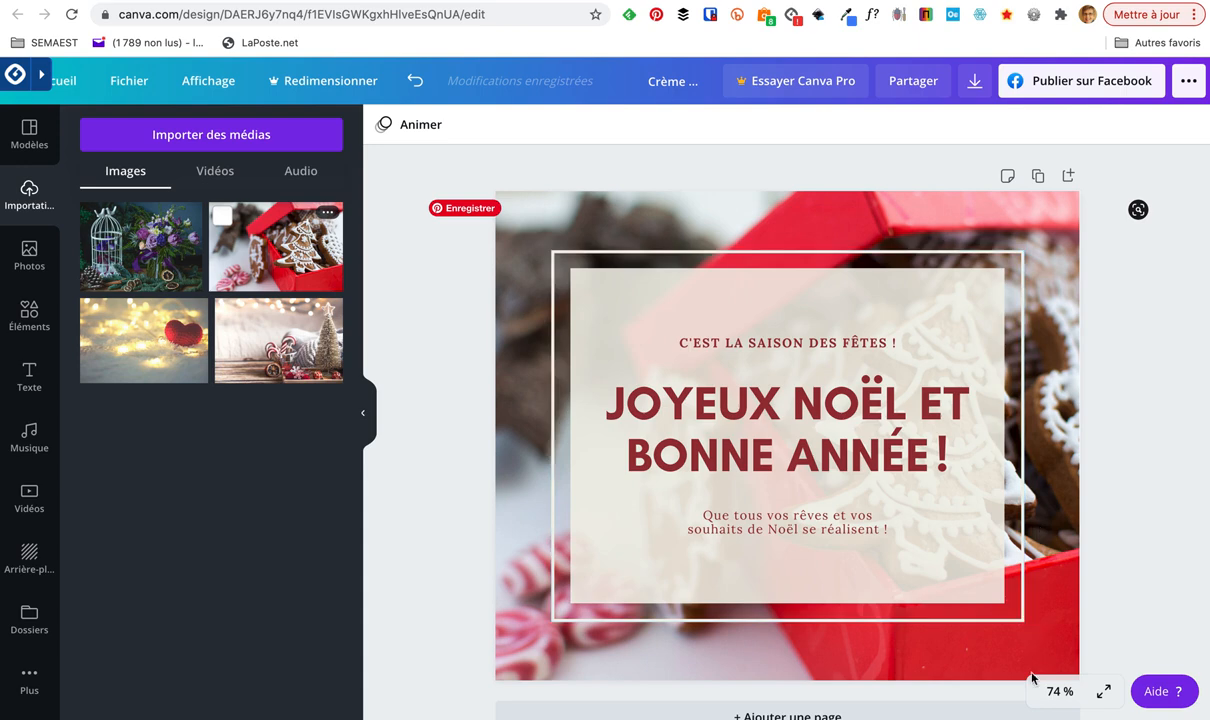
{"action": "double_click", "coordinate": [979, 663]}
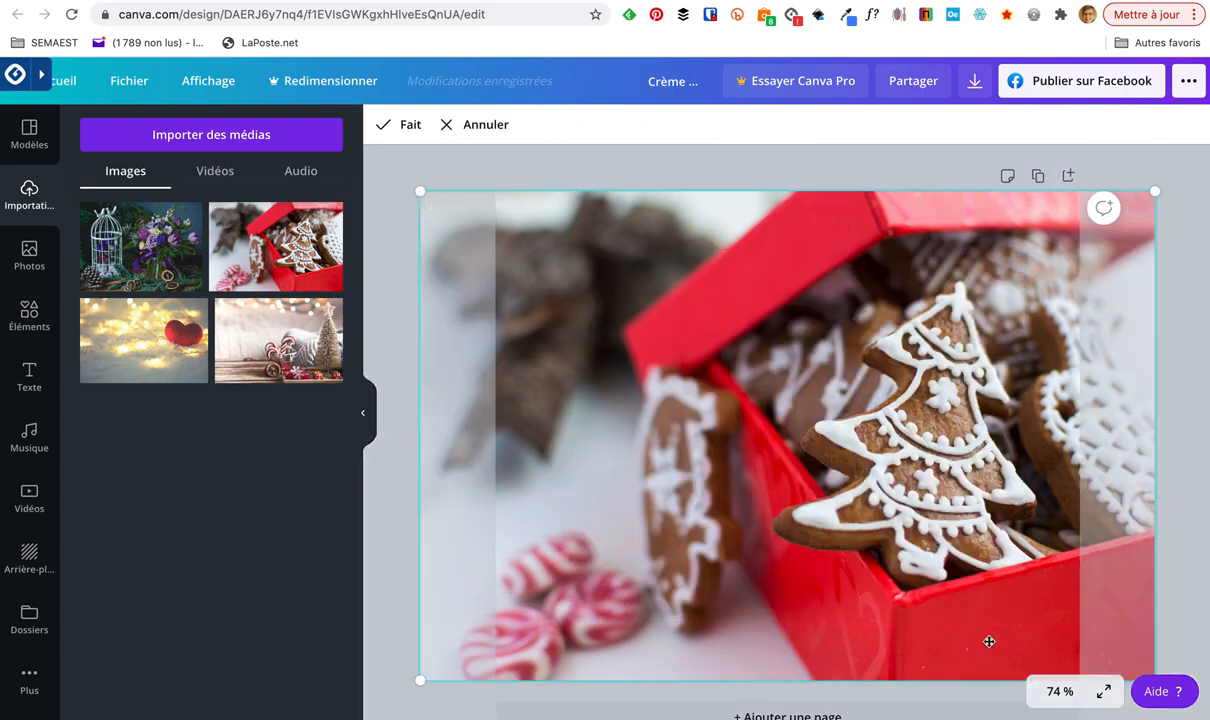
{"action": "left_click_drag", "start_coordinate": [977, 634], "coordinate": [846, 627]}
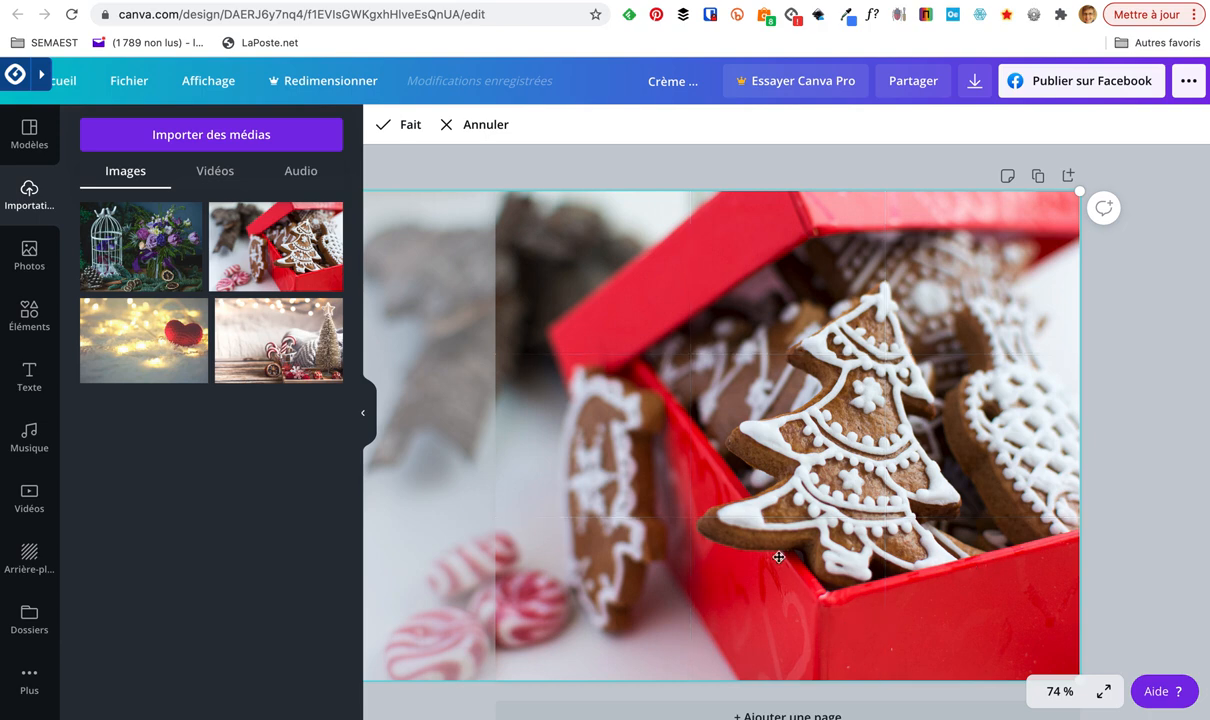
{"action": "left_click_drag", "start_coordinate": [913, 605], "coordinate": [783, 584]}
{"action": "left_click", "coordinate": [1150, 462]}
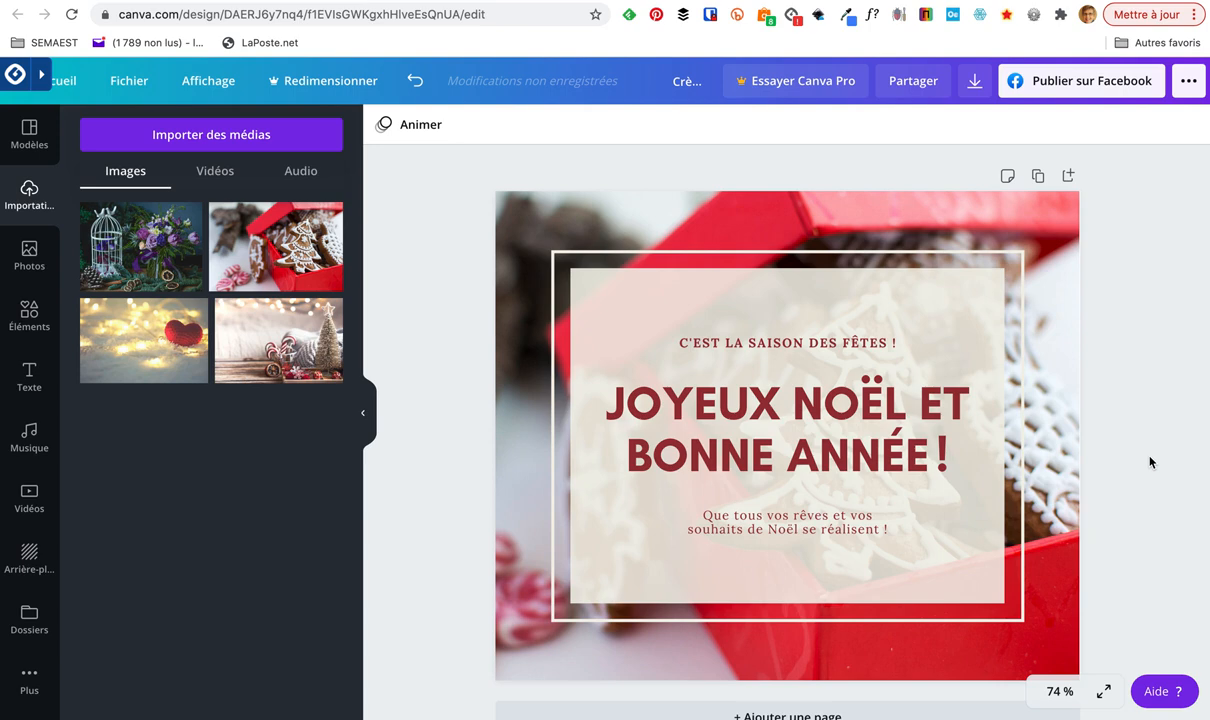
- Set the transparency of the beige panel and its border behind the text to 70
{"action": "left_click", "coordinate": [963, 552]}
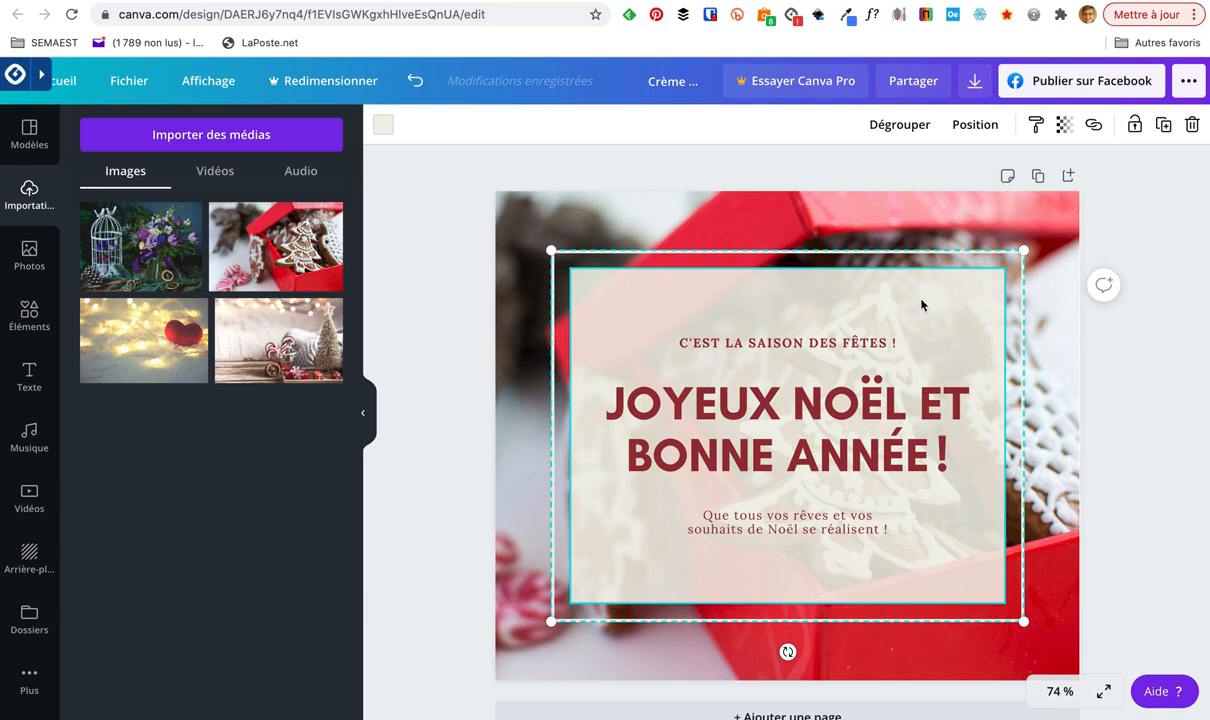
{"action": "left_click", "coordinate": [1066, 137]}
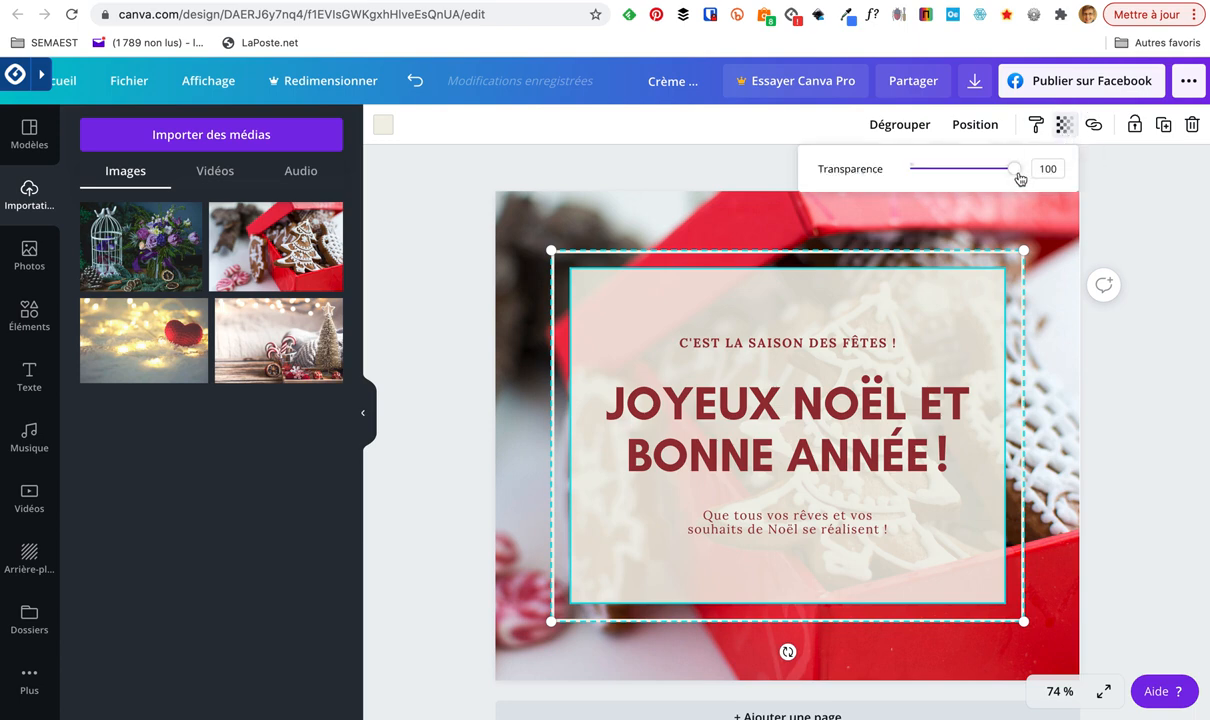
{"action": "left_click_drag", "start_coordinate": [1018, 176], "coordinate": [984, 180]}
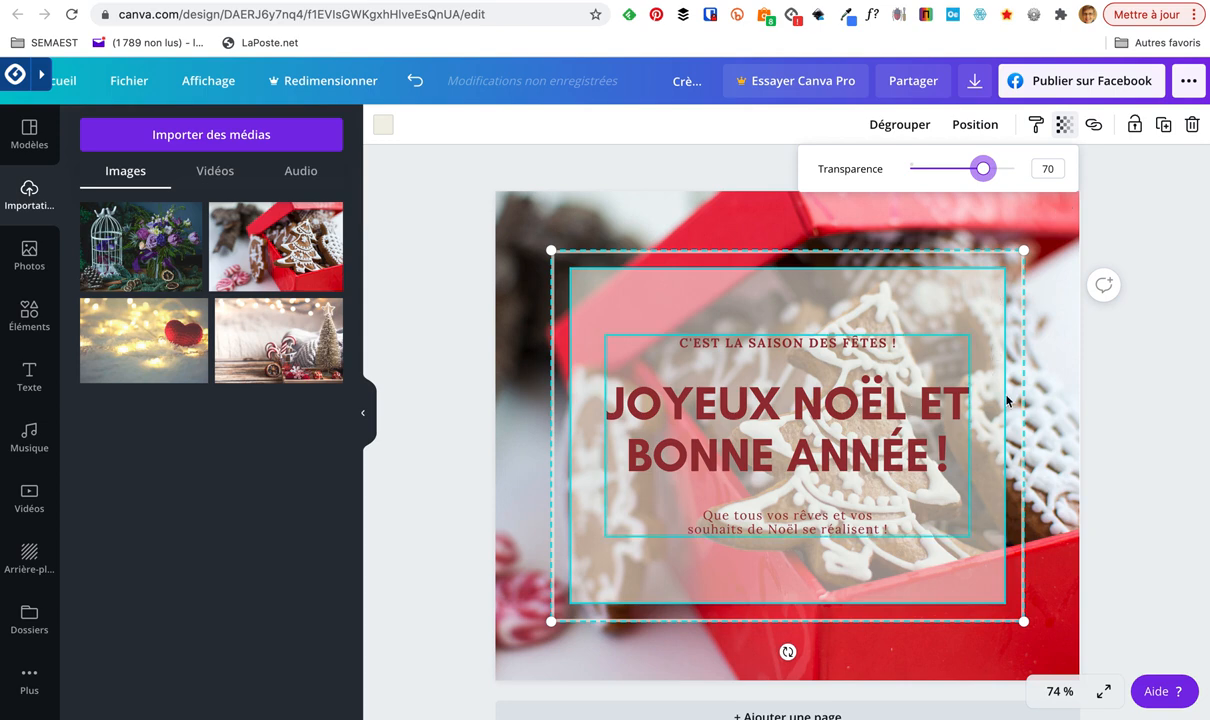
{"action": "left_click", "coordinate": [982, 378]}
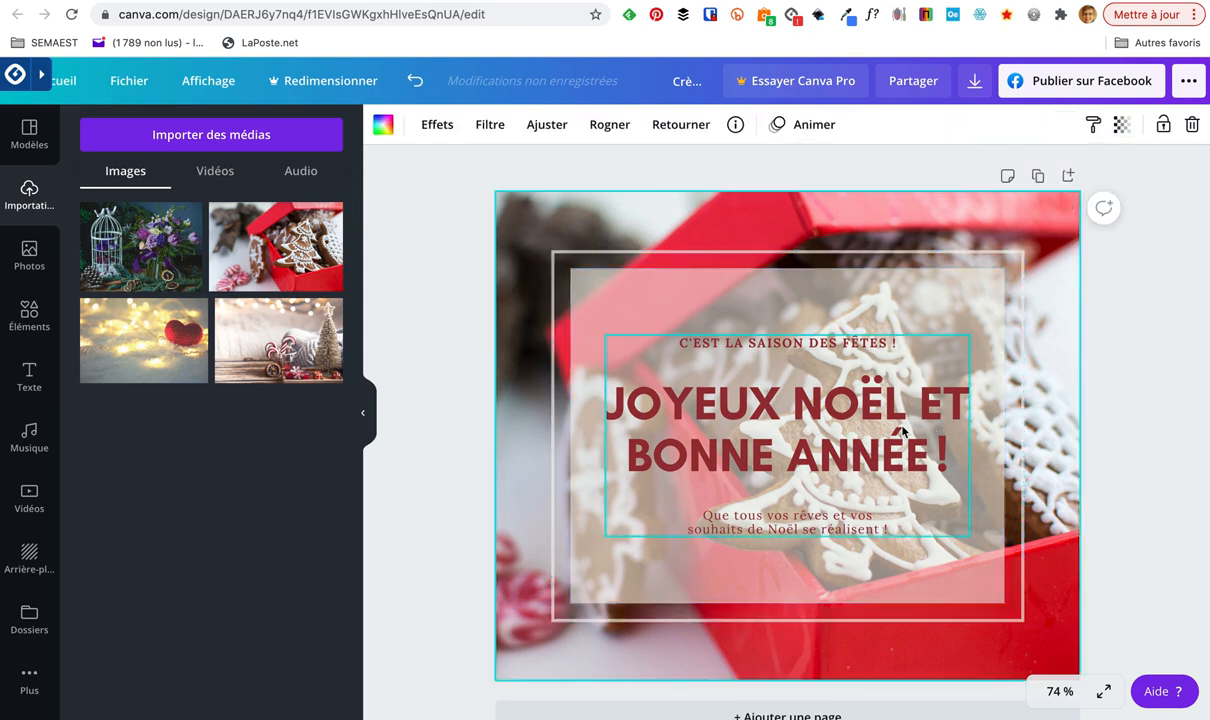
- Change the font of the "Joyeux Noël et bonne année !" heading to Kaushan Script
{"action": "left_click", "coordinate": [753, 416]}
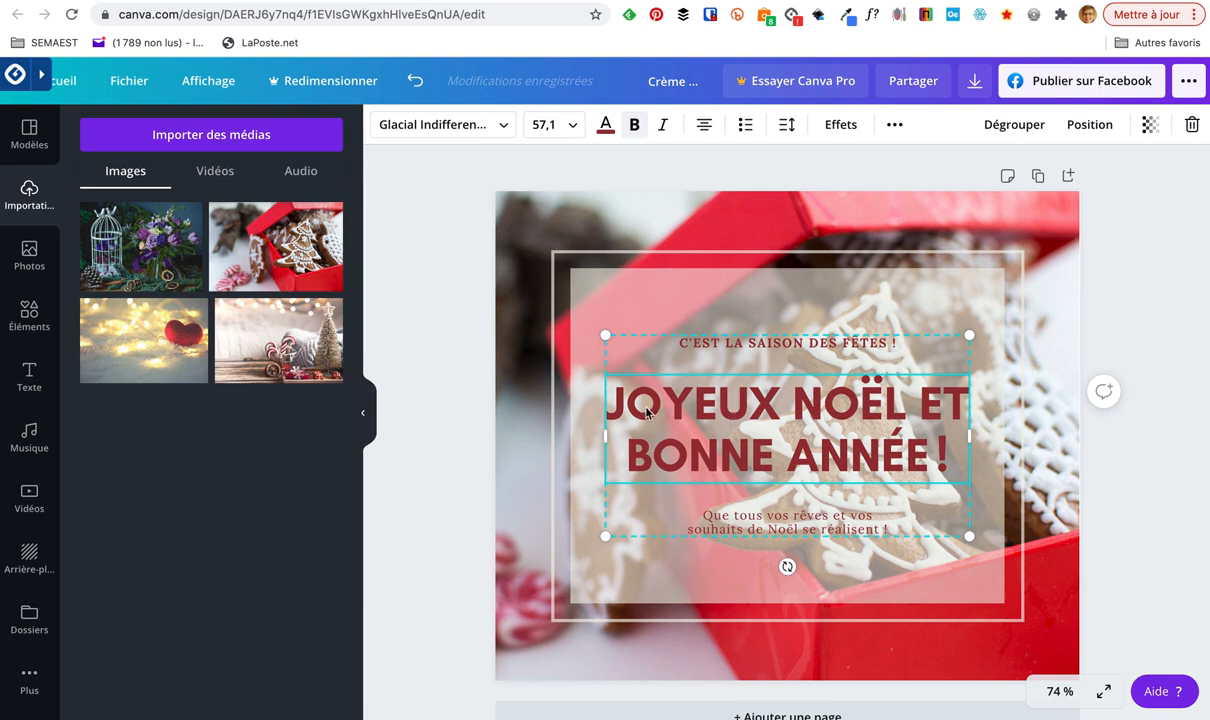
{"action": "left_click_drag", "start_coordinate": [627, 405], "coordinate": [953, 453]}
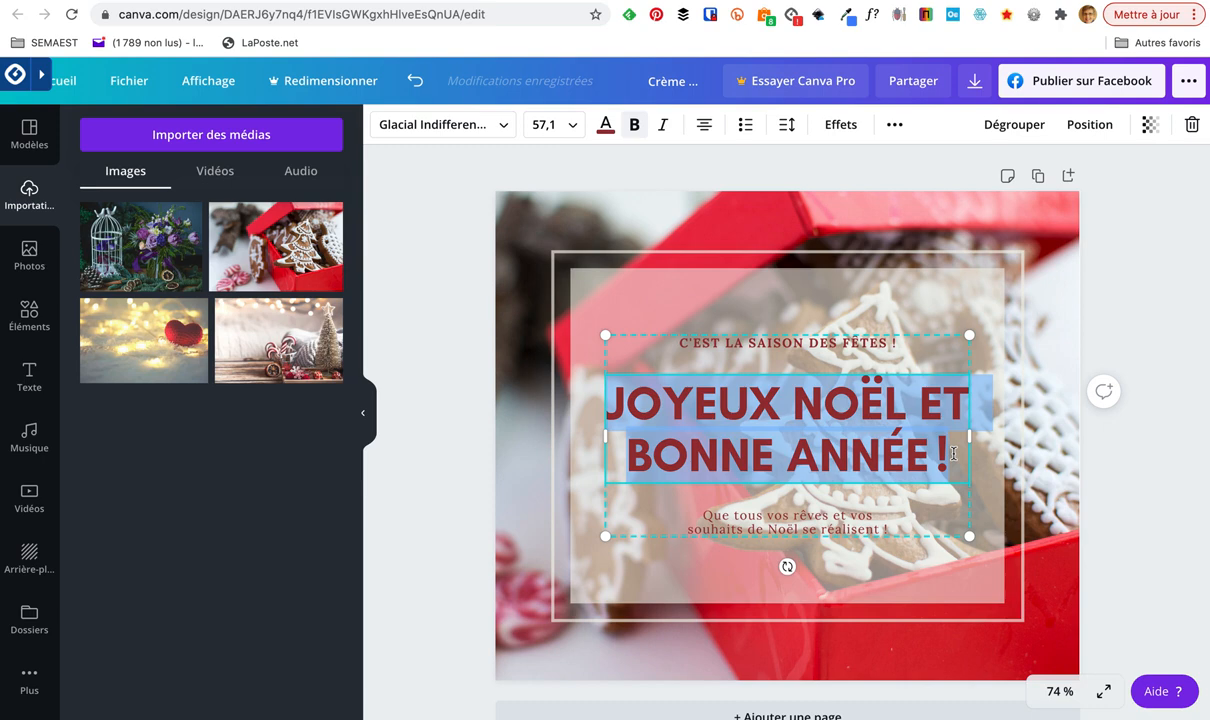
{"action": "left_click", "coordinate": [503, 128]}
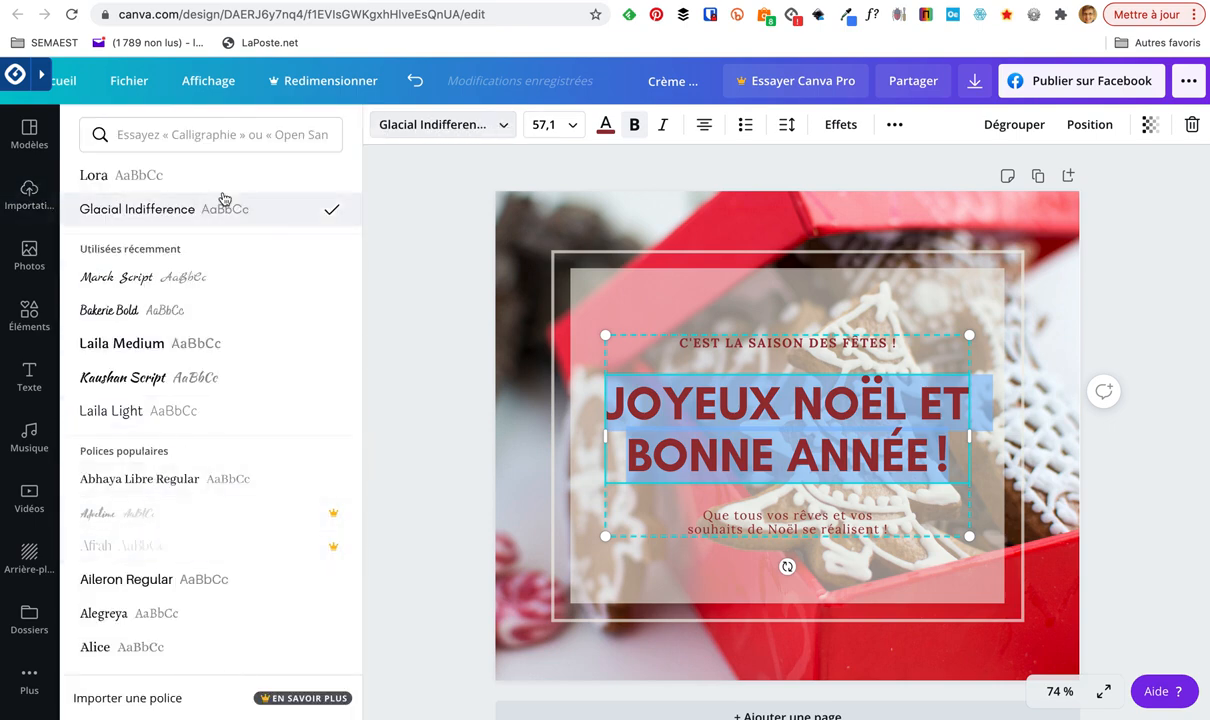
{"action": "scroll", "coordinate": [230, 290], "scroll_direction": "down", "scroll_amount": 3}
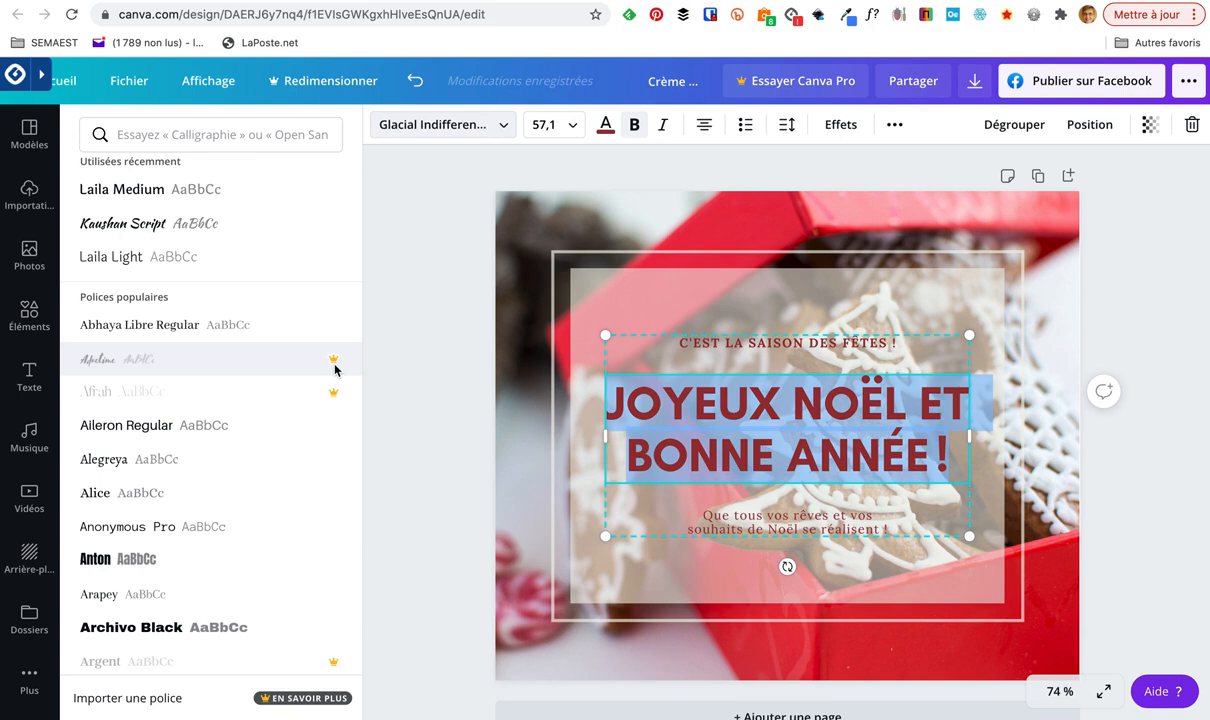
{"action": "scroll", "coordinate": [335, 370], "scroll_direction": "up", "scroll_amount": 2}
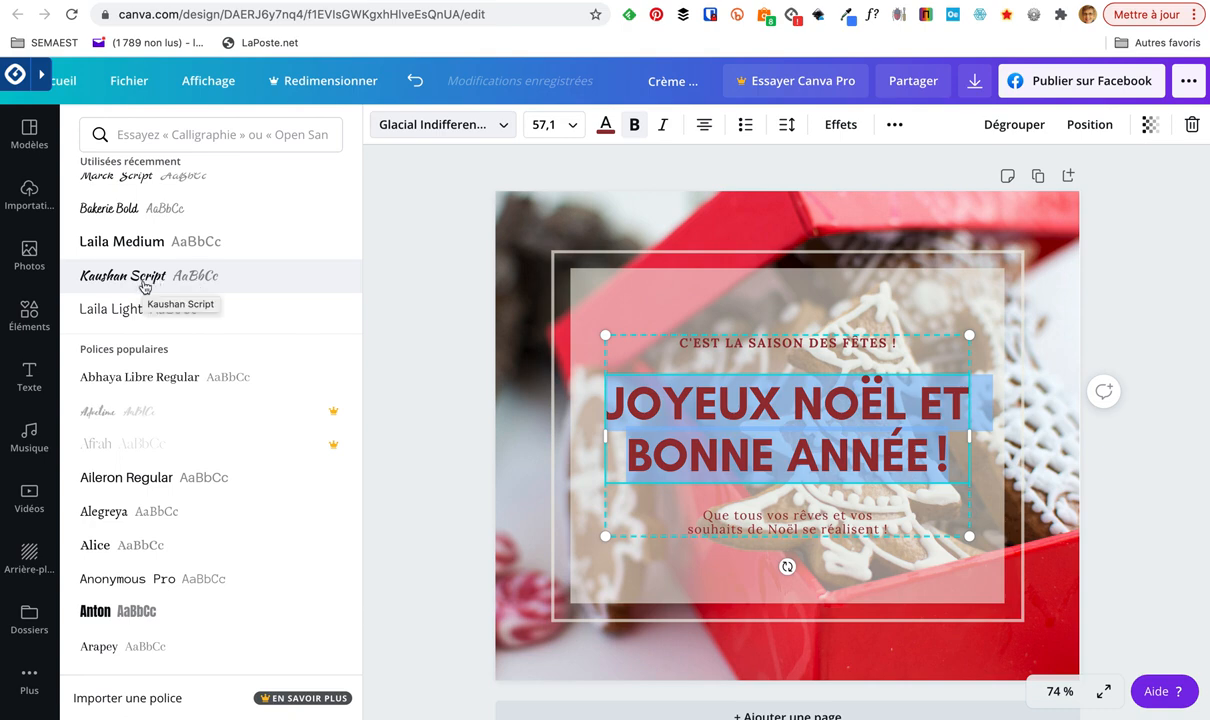
{"action": "scroll", "coordinate": [150, 285], "scroll_direction": "up", "scroll_amount": 1}
{"action": "left_click", "coordinate": [155, 287]}
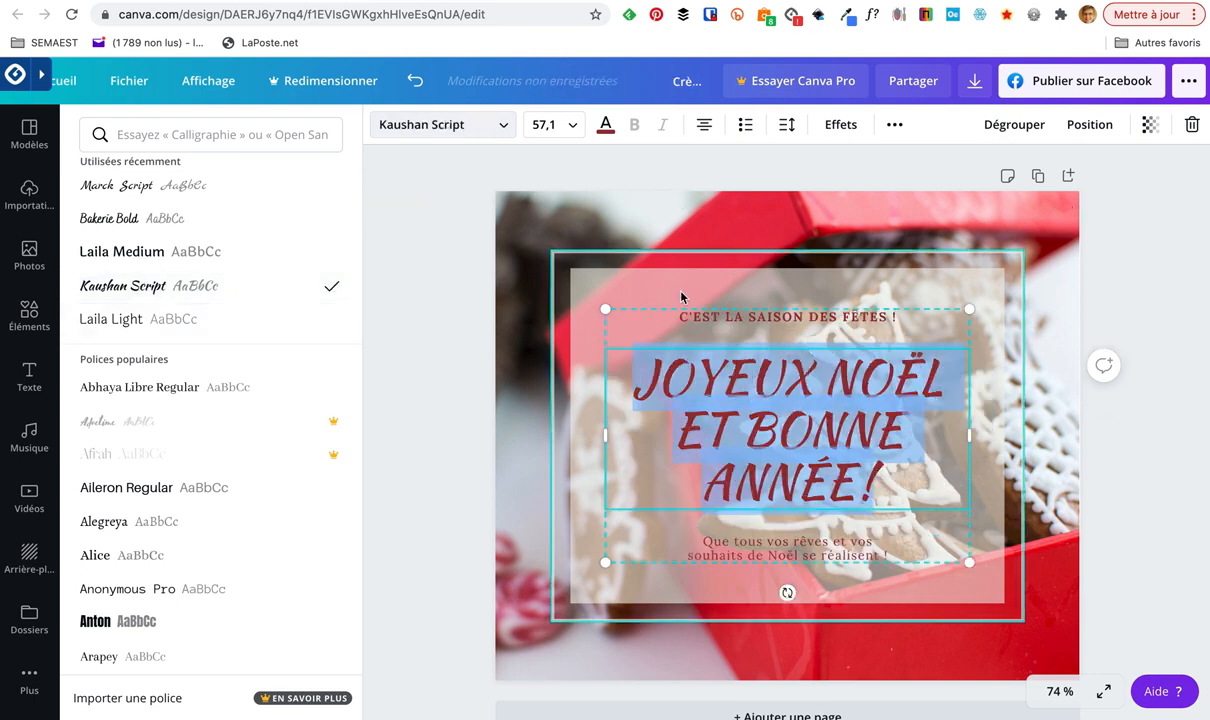
- Change the font of the "C'est la saison des fêtes !" line above the heading to Laila Medium
{"action": "left_click", "coordinate": [670, 360]}
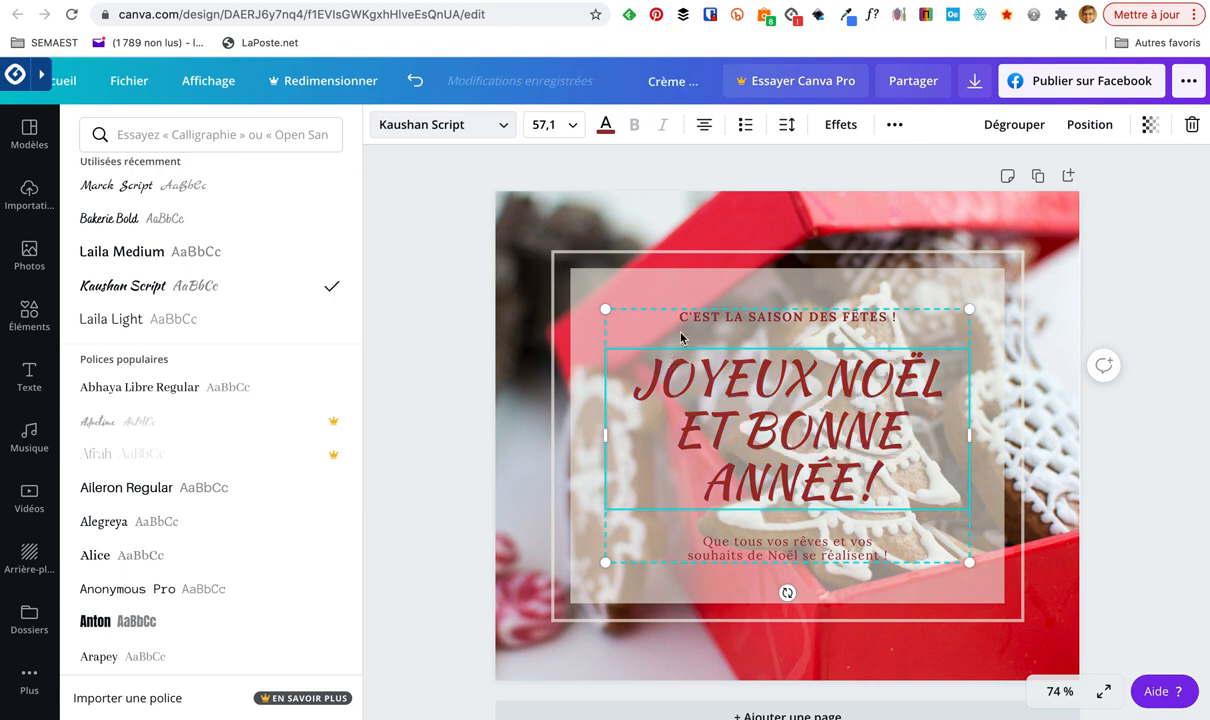
{"action": "left_click", "coordinate": [686, 319]}
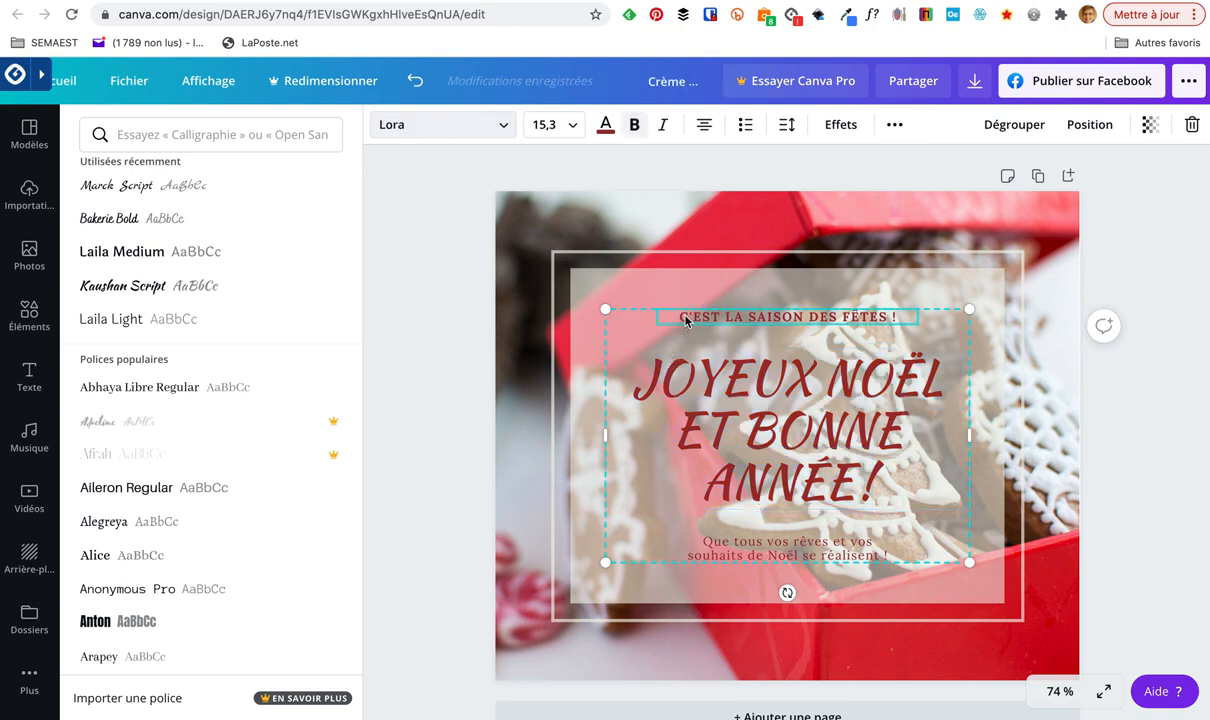
{"action": "left_click", "coordinate": [505, 127]}
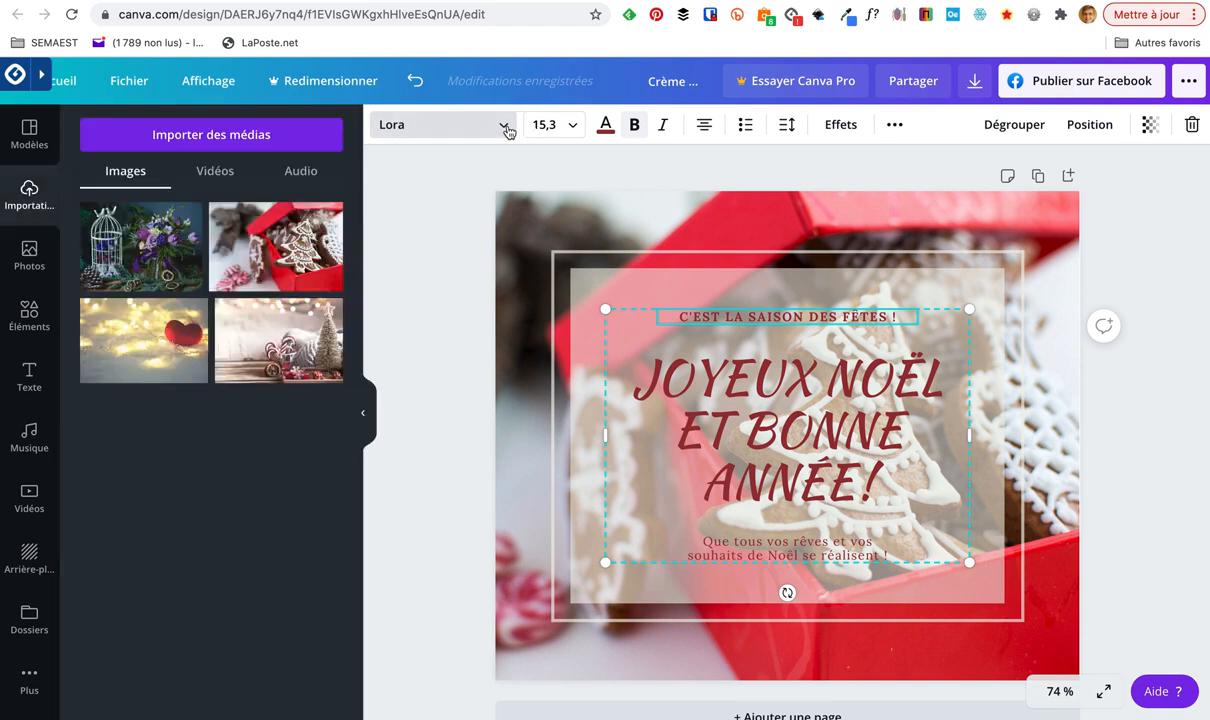
{"action": "left_click", "coordinate": [469, 126]}
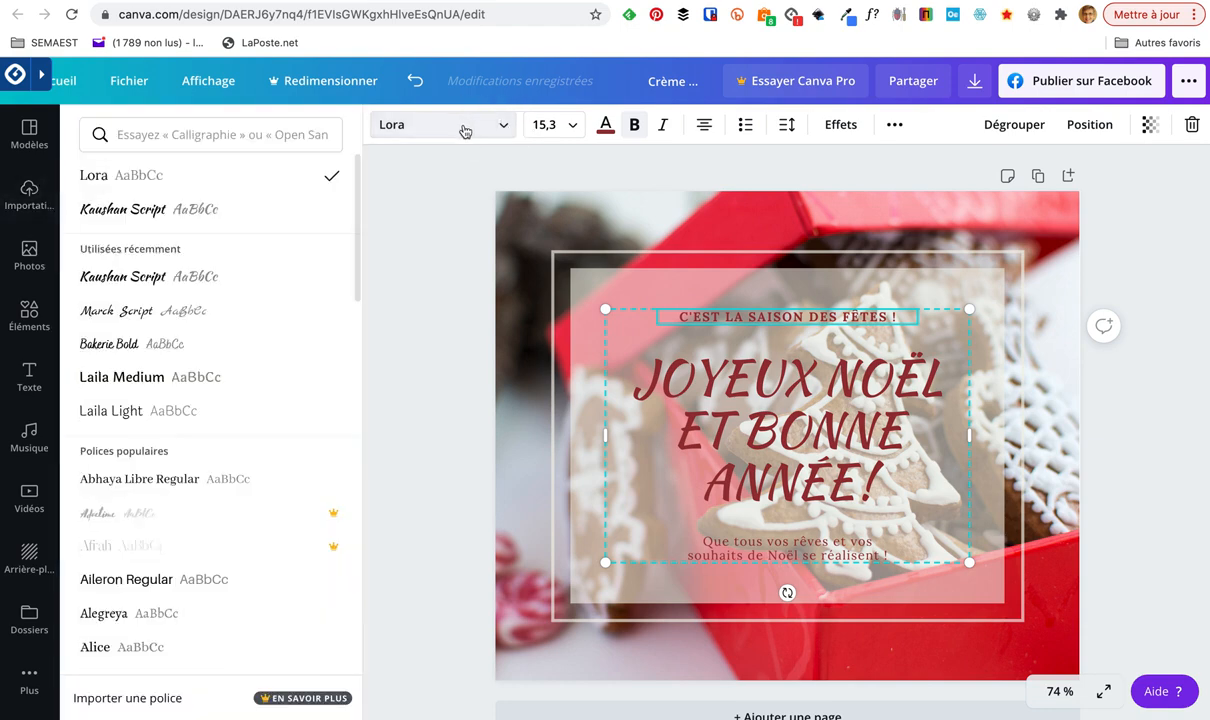
{"action": "left_click", "coordinate": [181, 388]}
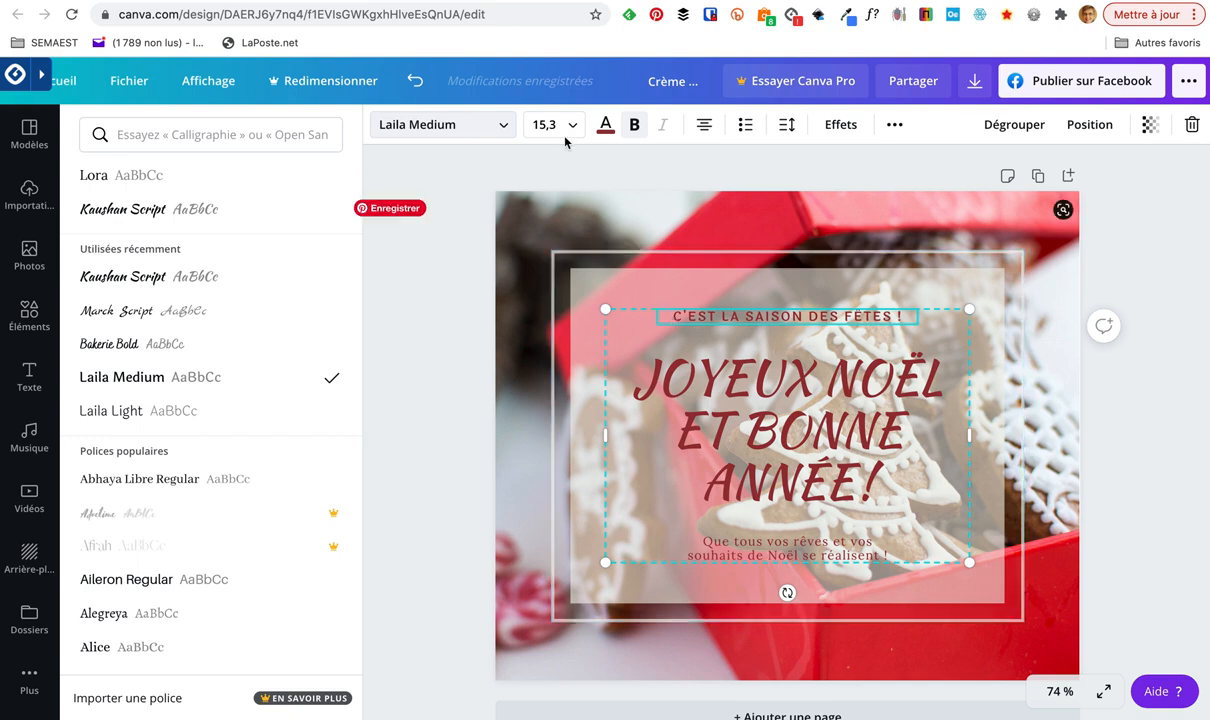
- Recolour the "C'est la saison des fêtes !" line and the "Joyeux Noël et bonne année !" heading with the bright red from the photo's colours
{"action": "left_click", "coordinate": [604, 130]}
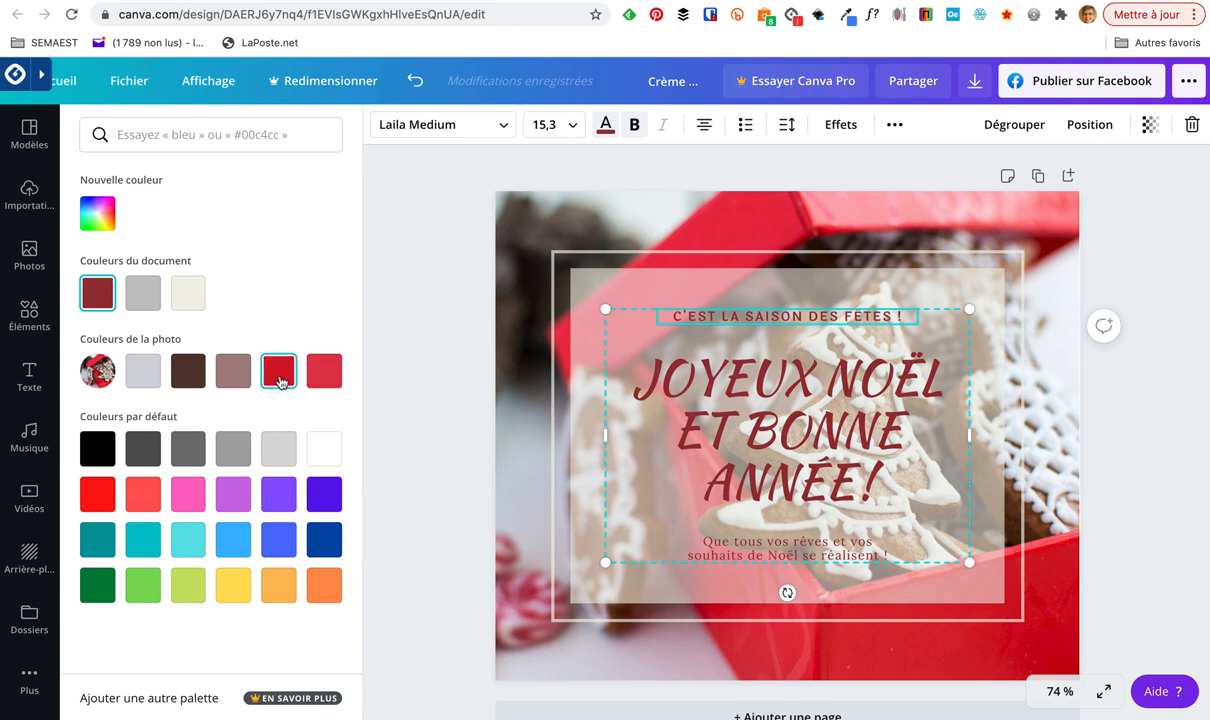
{"action": "left_click", "coordinate": [279, 371]}
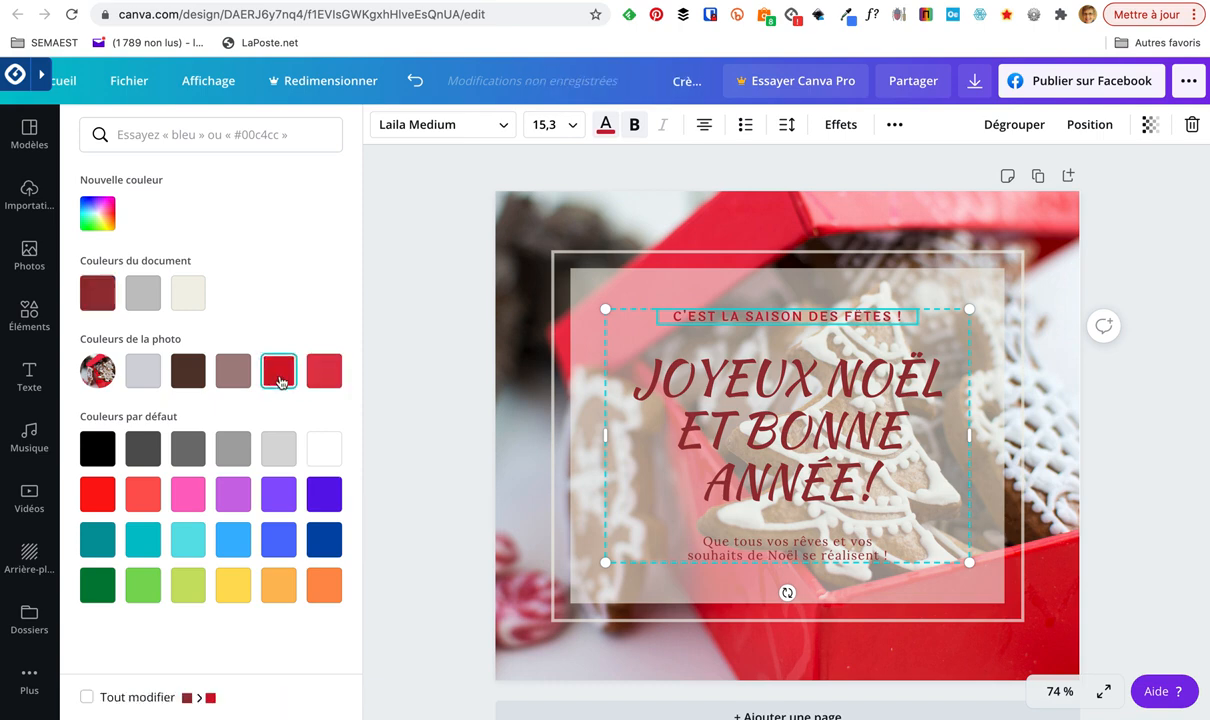
{"action": "left_click", "coordinate": [704, 396]}
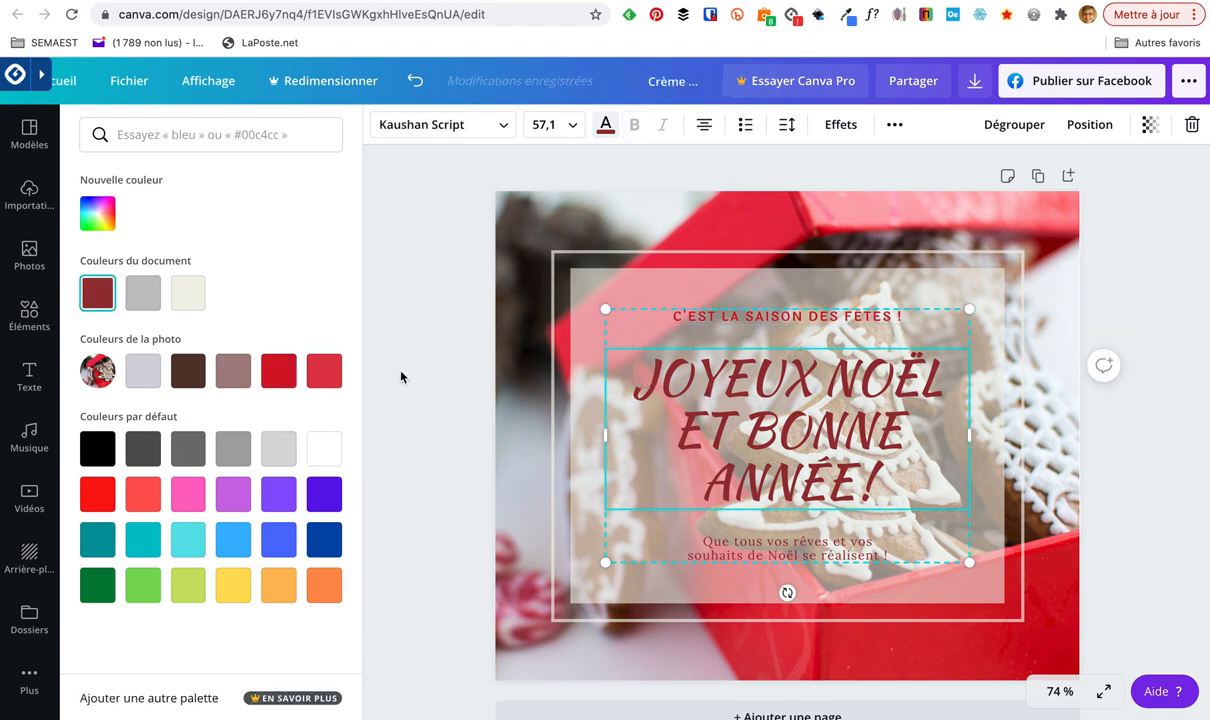
{"action": "left_click_drag", "start_coordinate": [598, 376], "coordinate": [904, 489]}
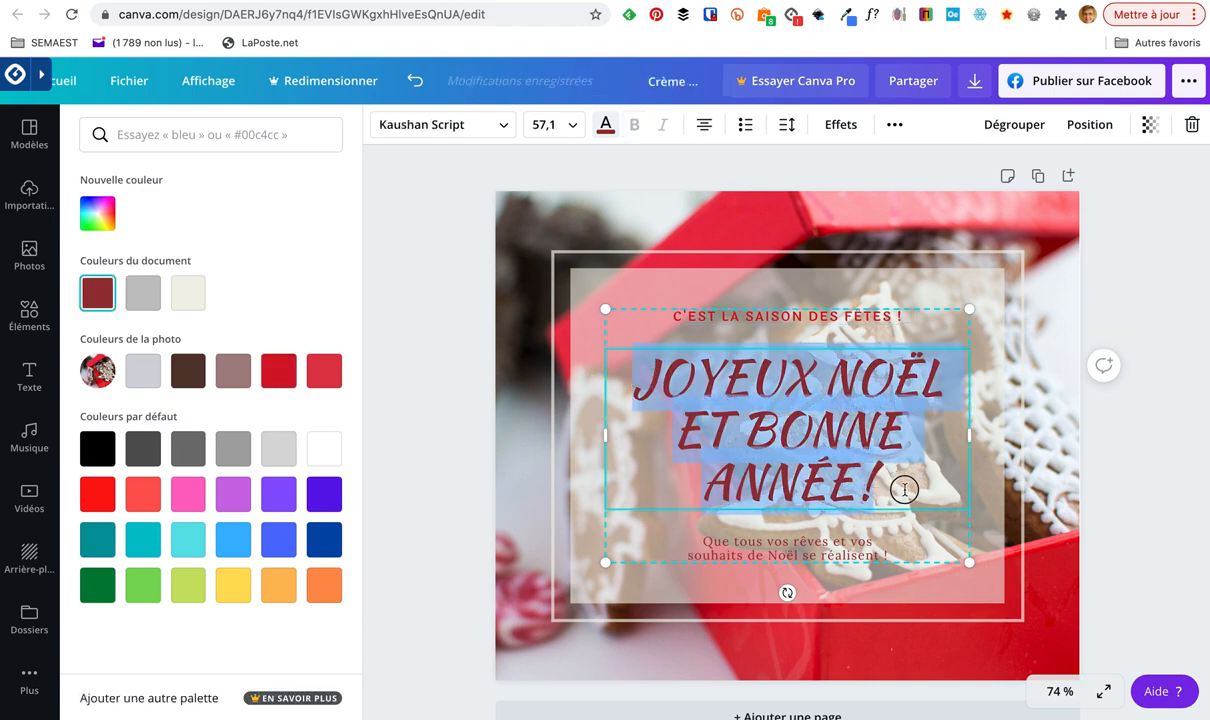
{"action": "left_click", "coordinate": [282, 379]}
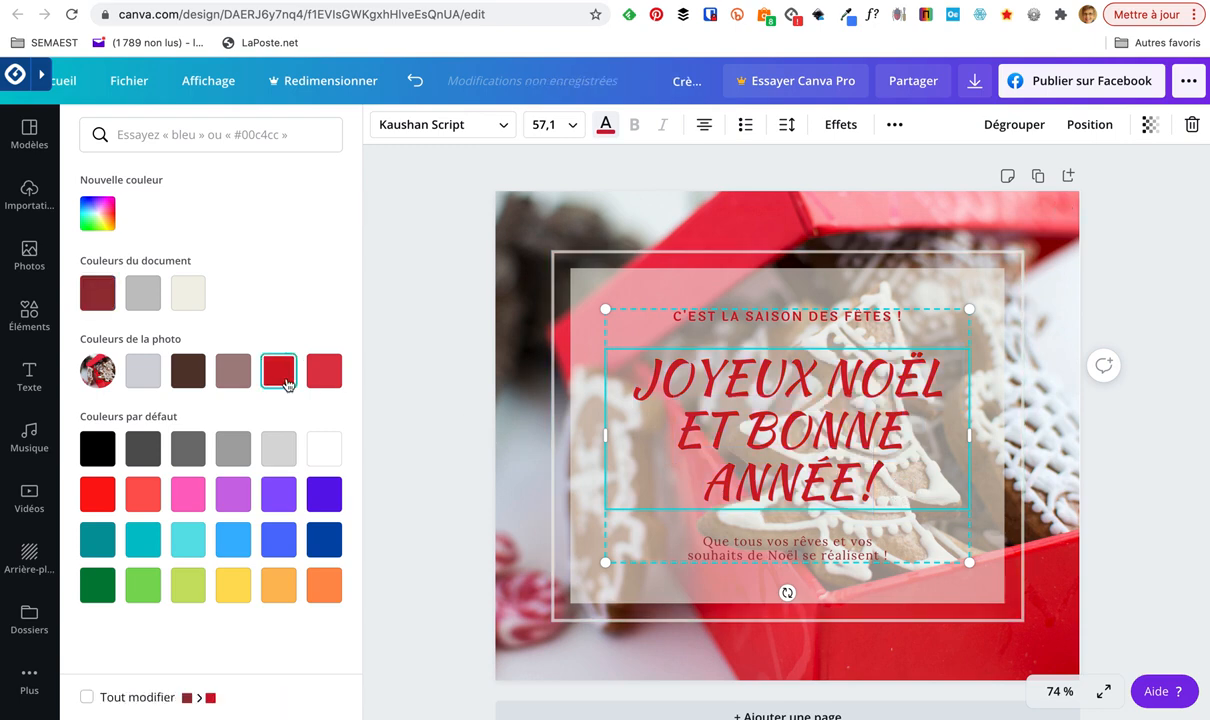
- Give the "Que tous vos rêves" line below the heading the photo's bright red and the Laila Medium font
{"action": "left_click", "coordinate": [700, 542]}
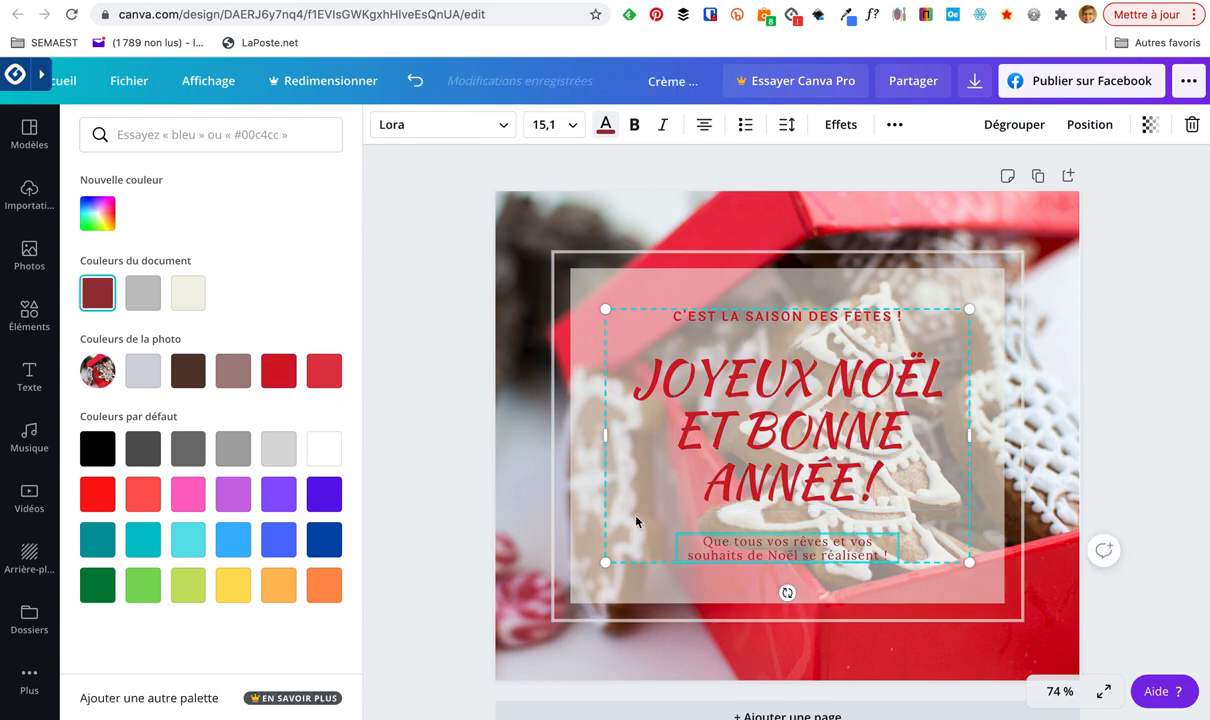
{"action": "left_click", "coordinate": [275, 376]}
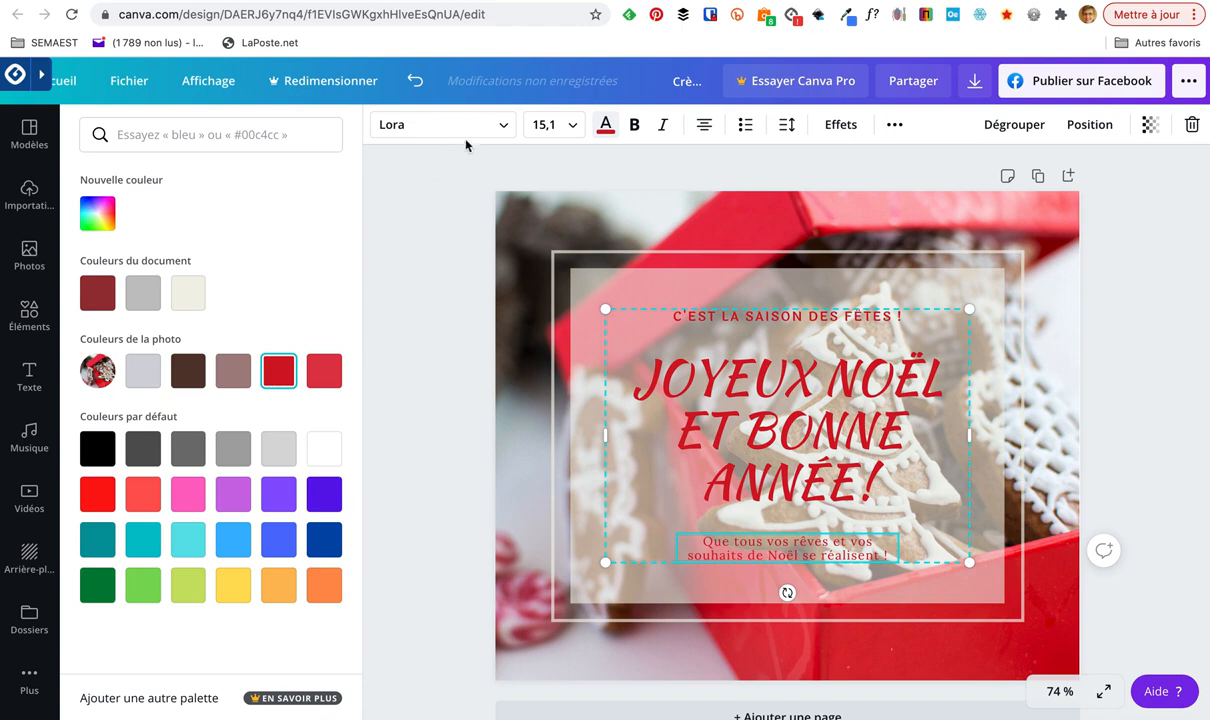
{"action": "left_click", "coordinate": [500, 124]}
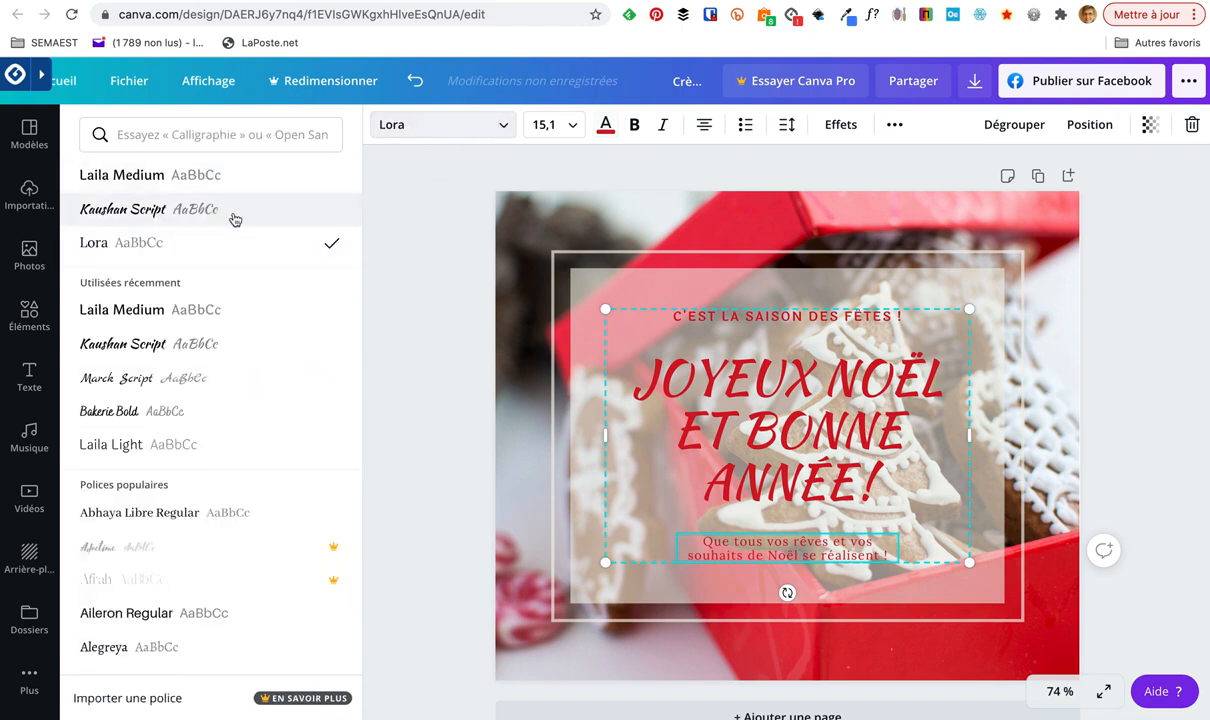
{"action": "left_click", "coordinate": [189, 180]}
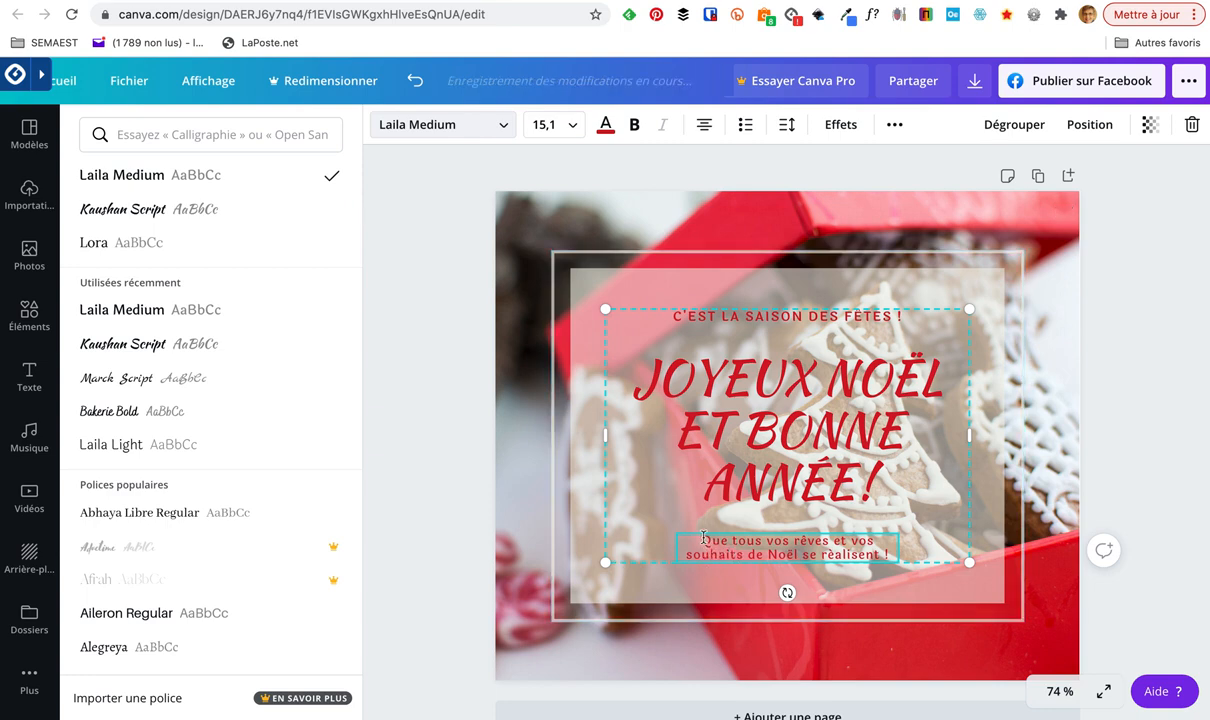
- Replace the wishes line under the heading with "De la part de la Pâtisserie du Moulin qui reste á votre service pendant les fêtes de fin d'année"
{"action": "left_click_drag", "start_coordinate": [703, 538], "coordinate": [893, 552]}
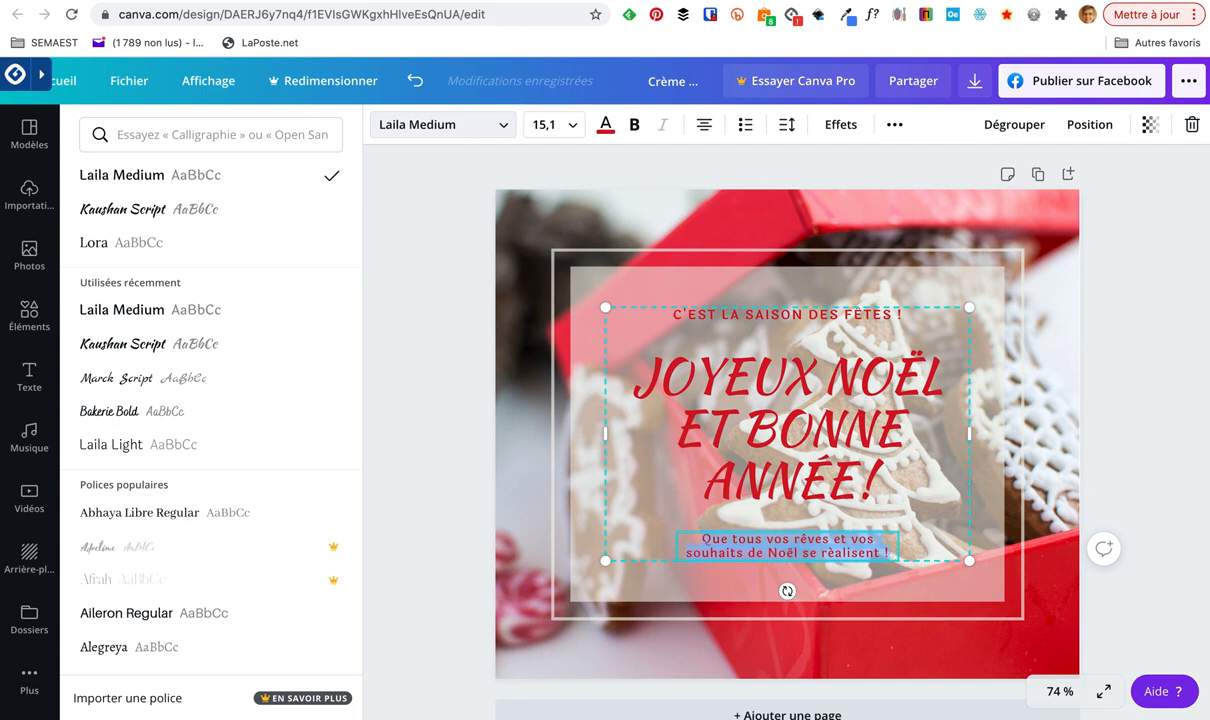
{"action": "type", "text": "De l"}
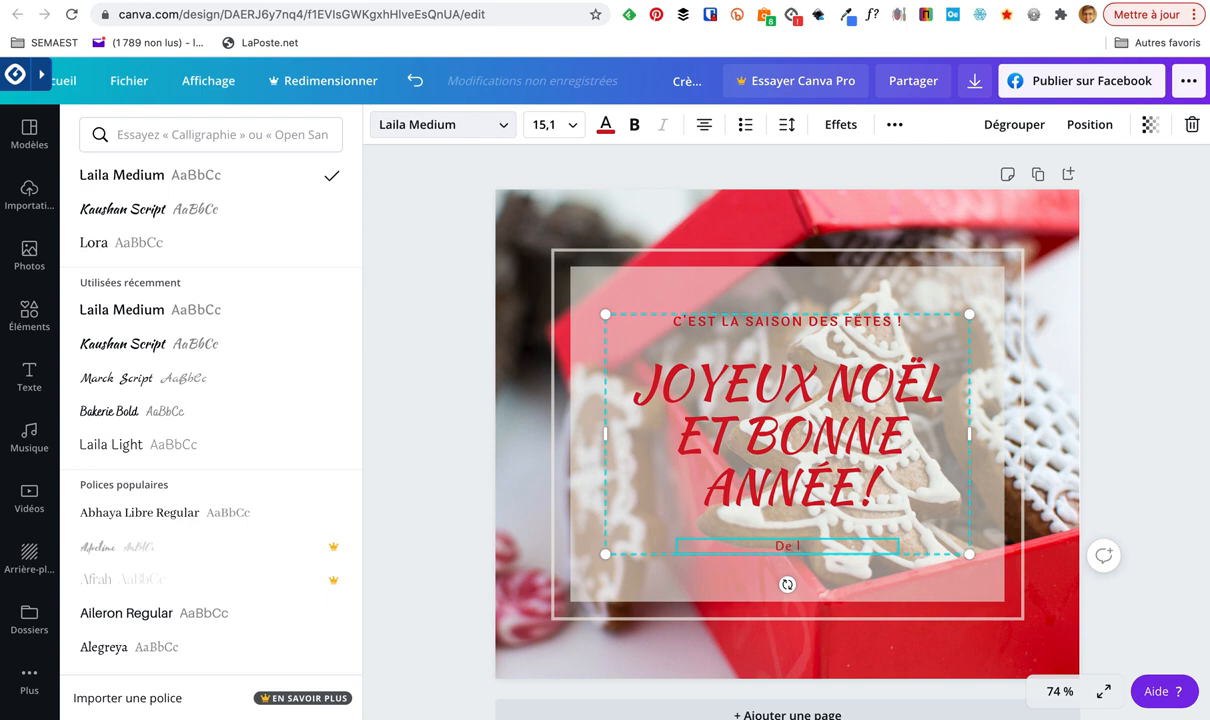
{"action": "type", "text": "a part de la"}
{"action": "type", "text": " P"}
{"action": "type", "text": "^"}
{"action": "type", "text": "âtiss"}
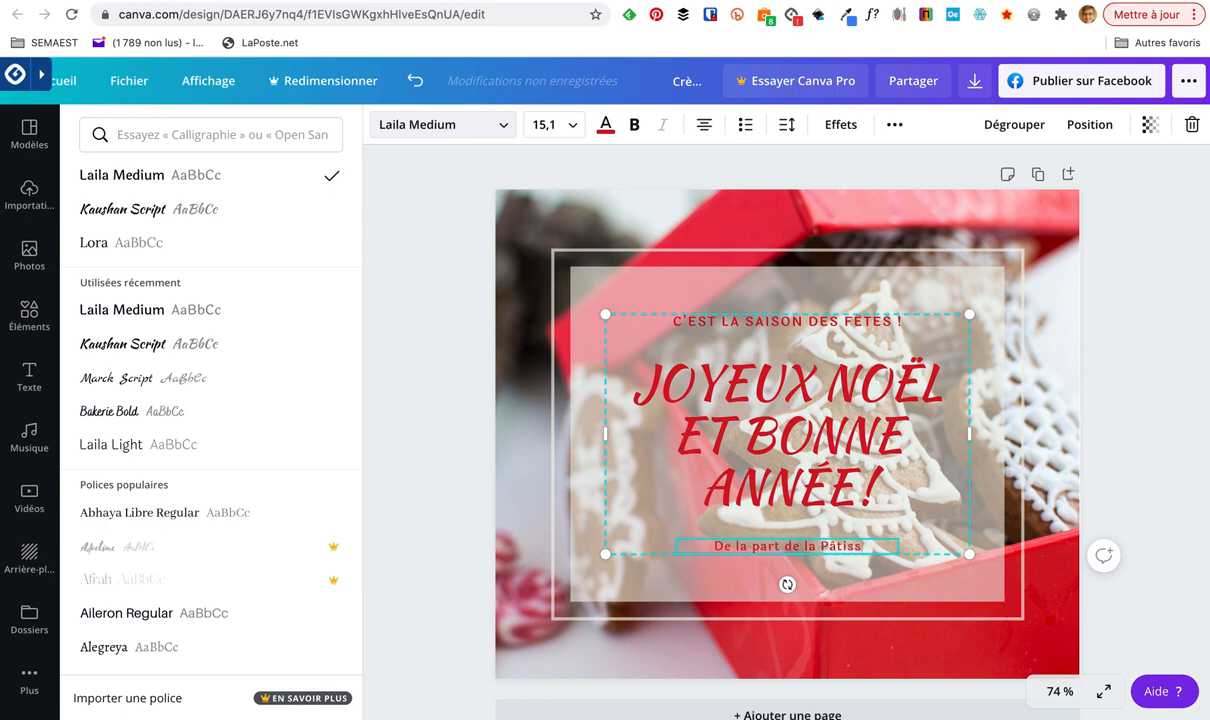
{"action": "type", "text": "erie du M"}
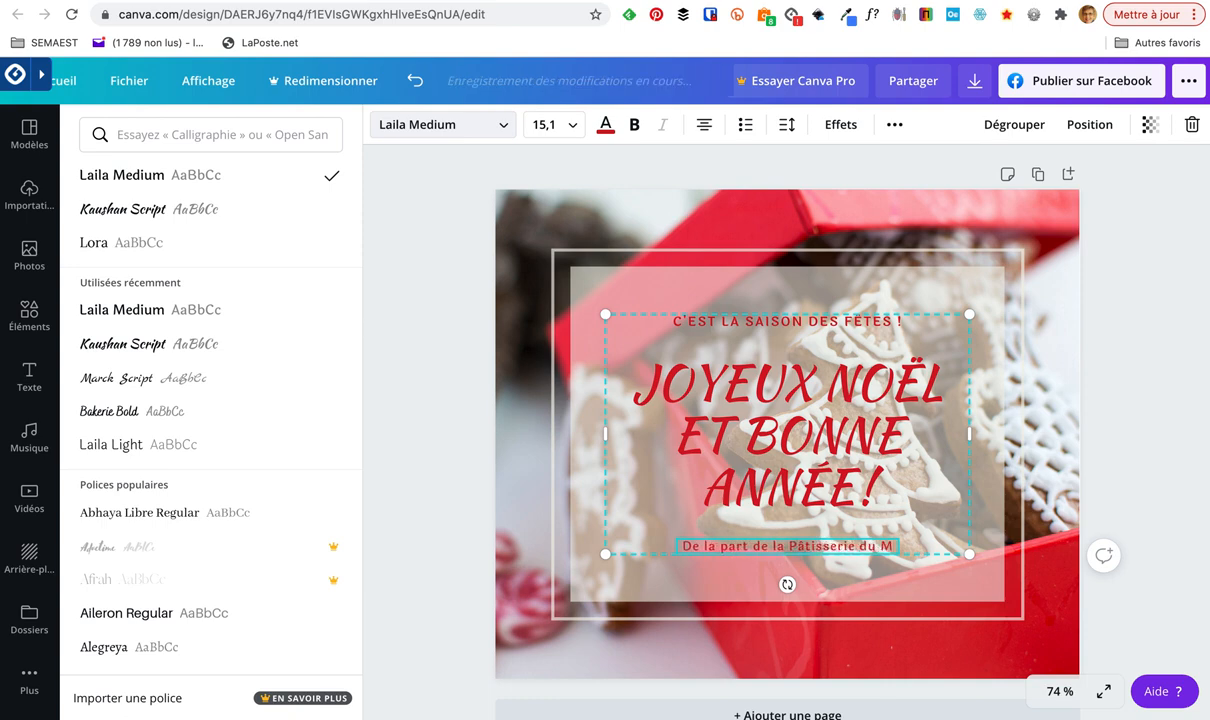
{"action": "type", "text": "oulin"}
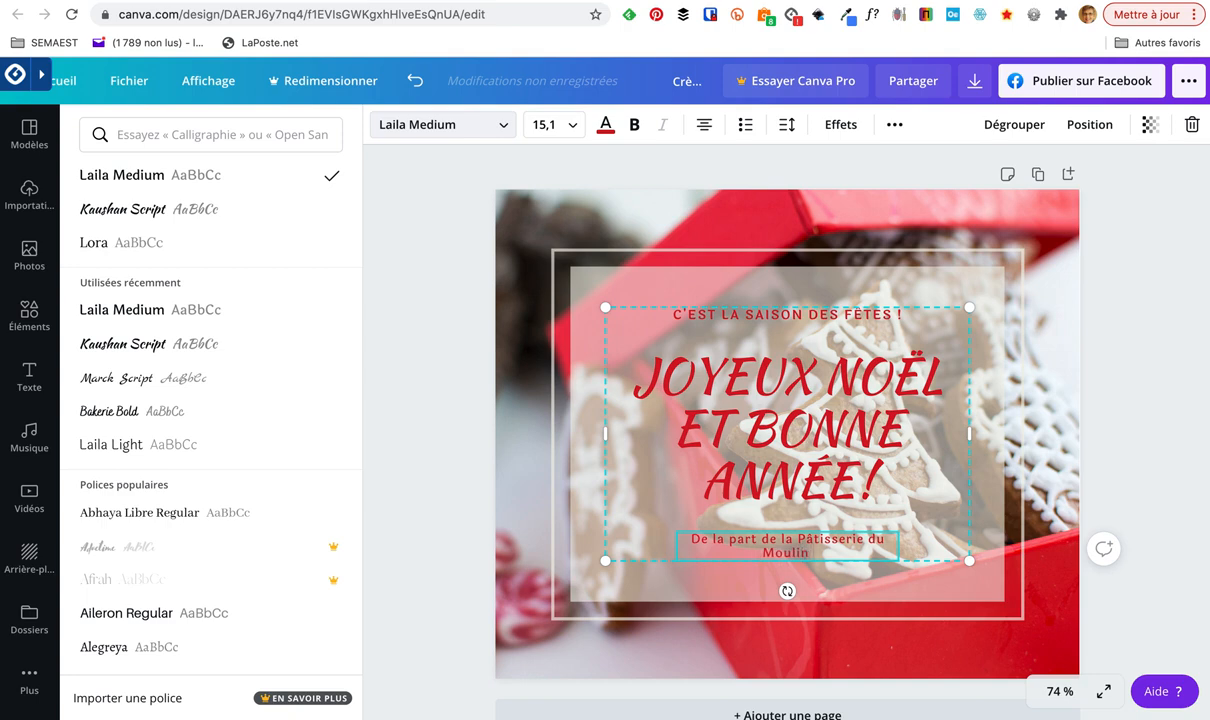
{"action": "type", "text": " qui reste á votre s"}
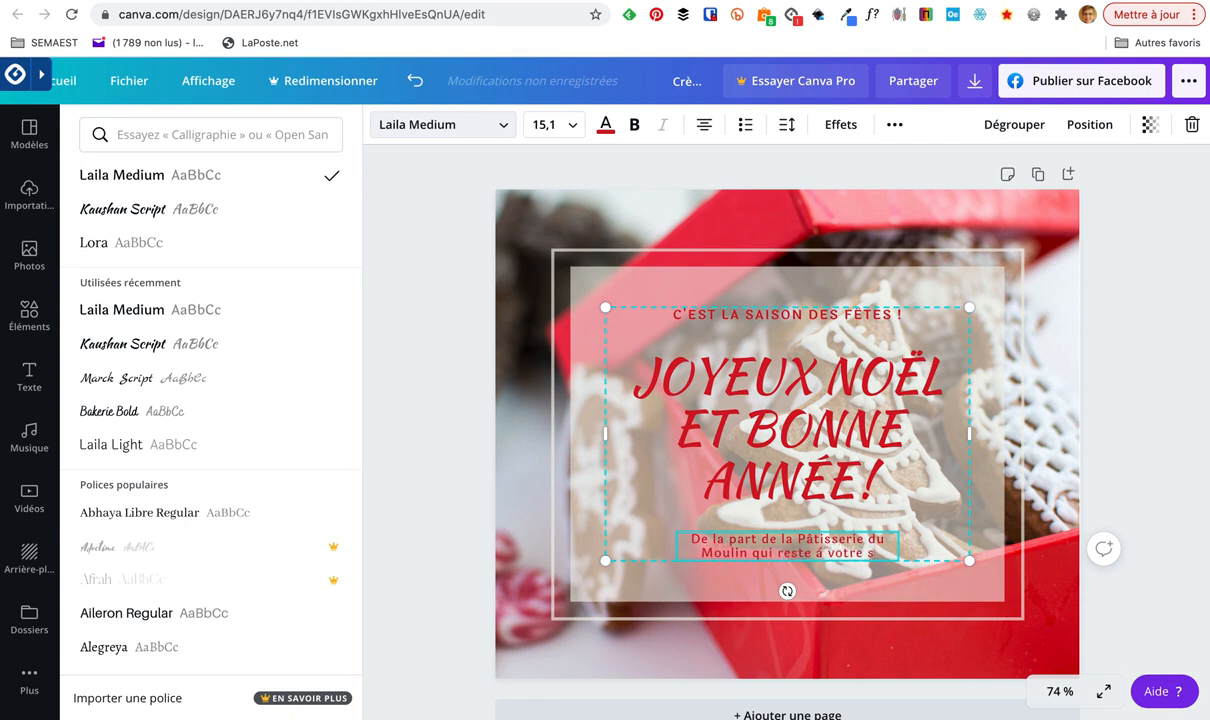
{"action": "type", "text": "ervice pendant"}
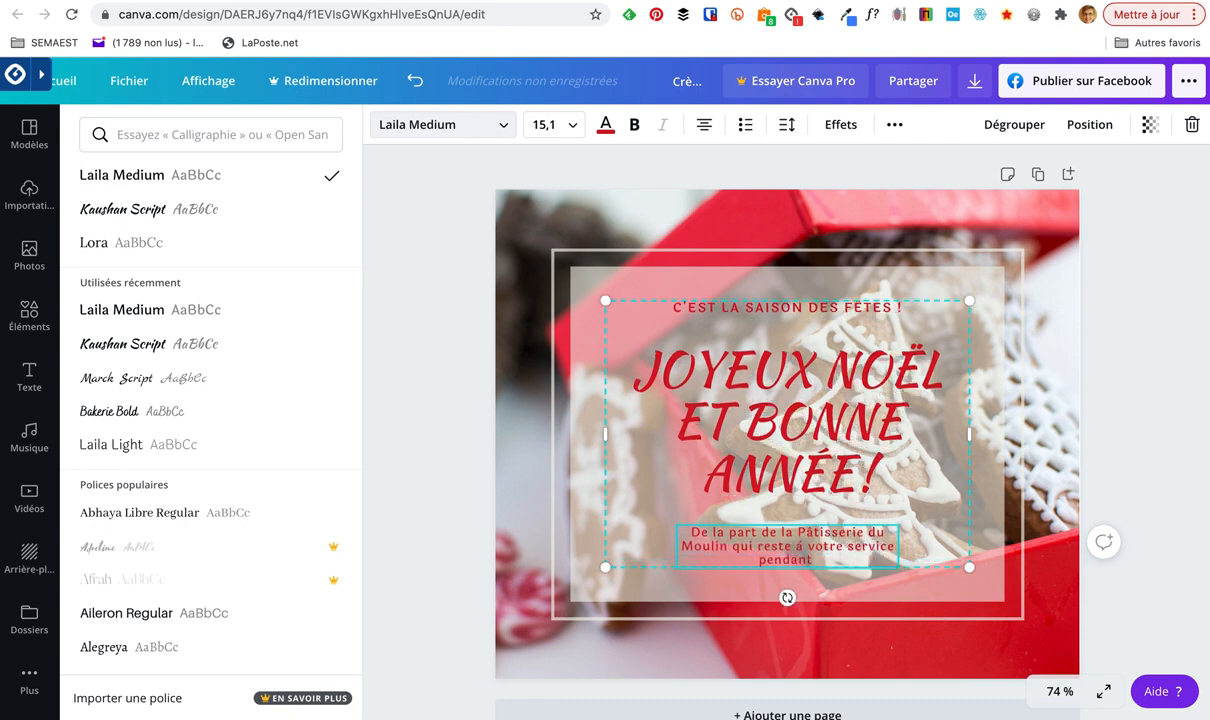
{"action": "type", "text": " les fêtes de fin d"}
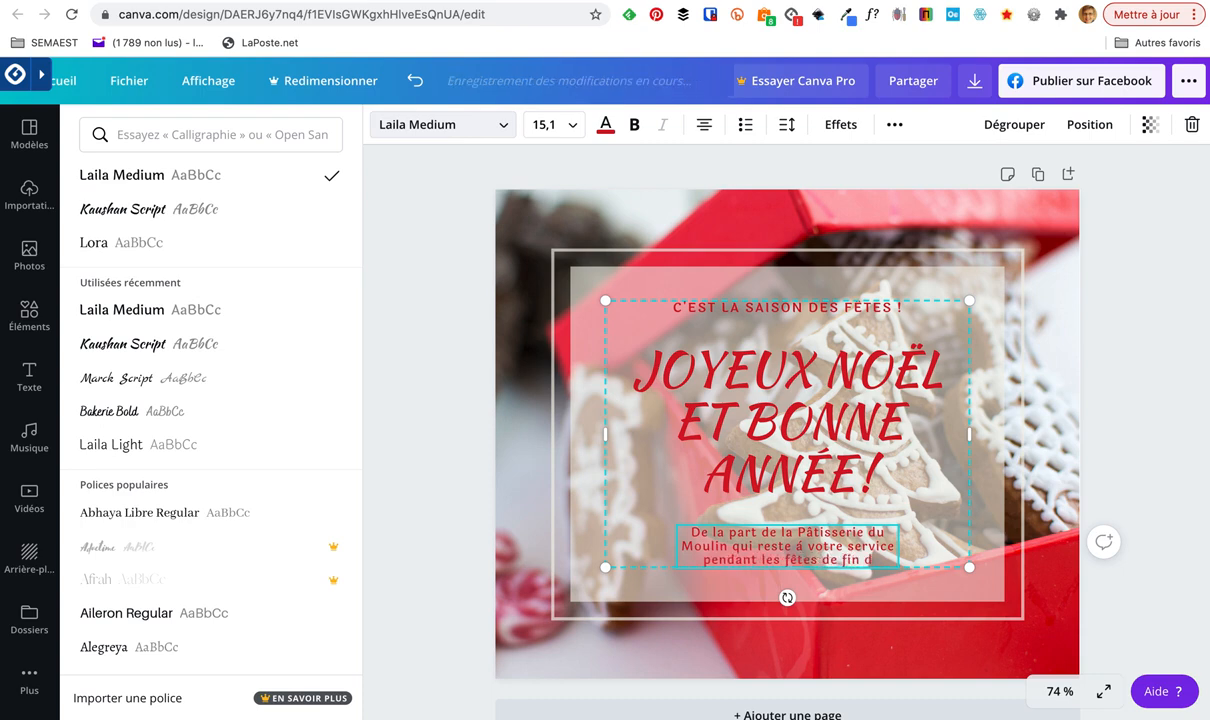
{"action": "type", "text": "'z"}
{"action": "key", "text": "BackSpace"}
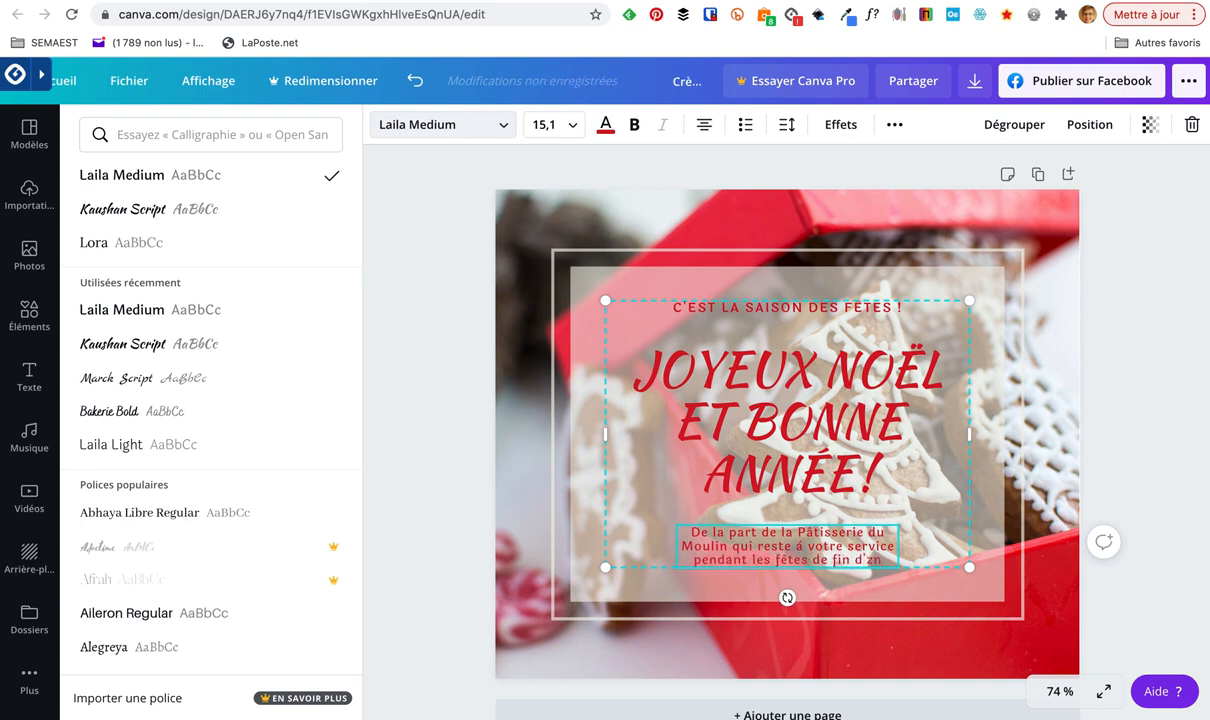
{"action": "type", "text": "ann"}
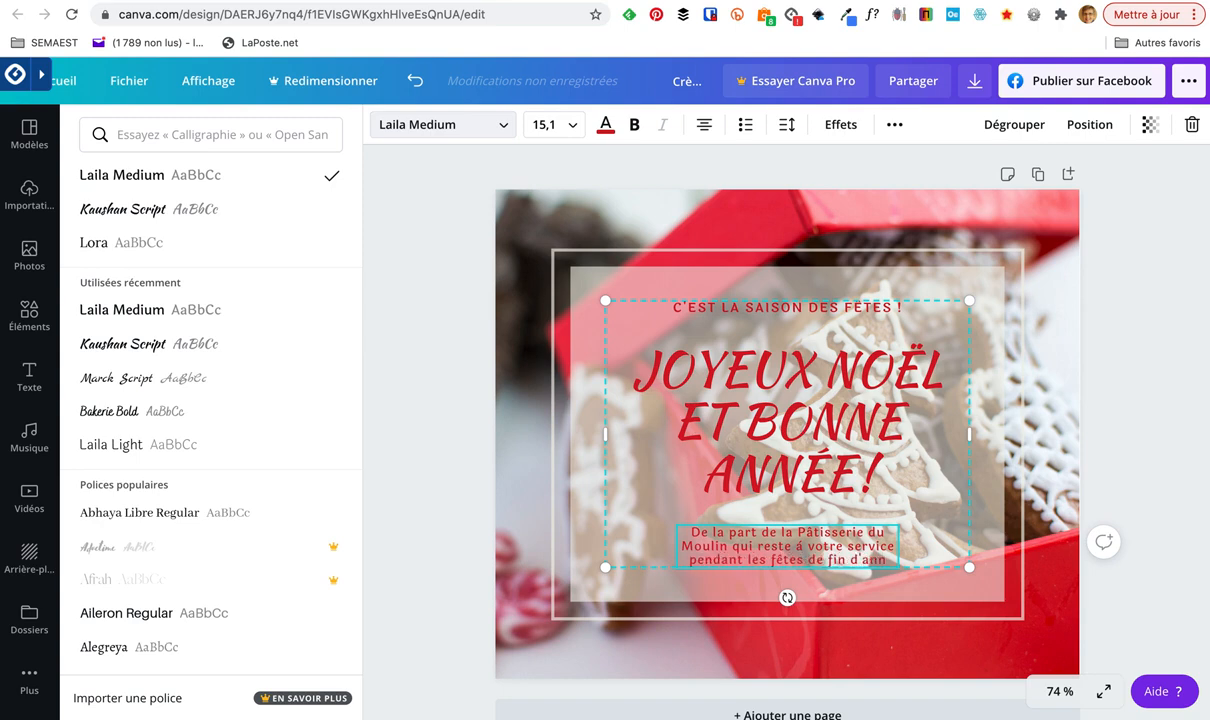
{"action": "type", "text": "ée"}
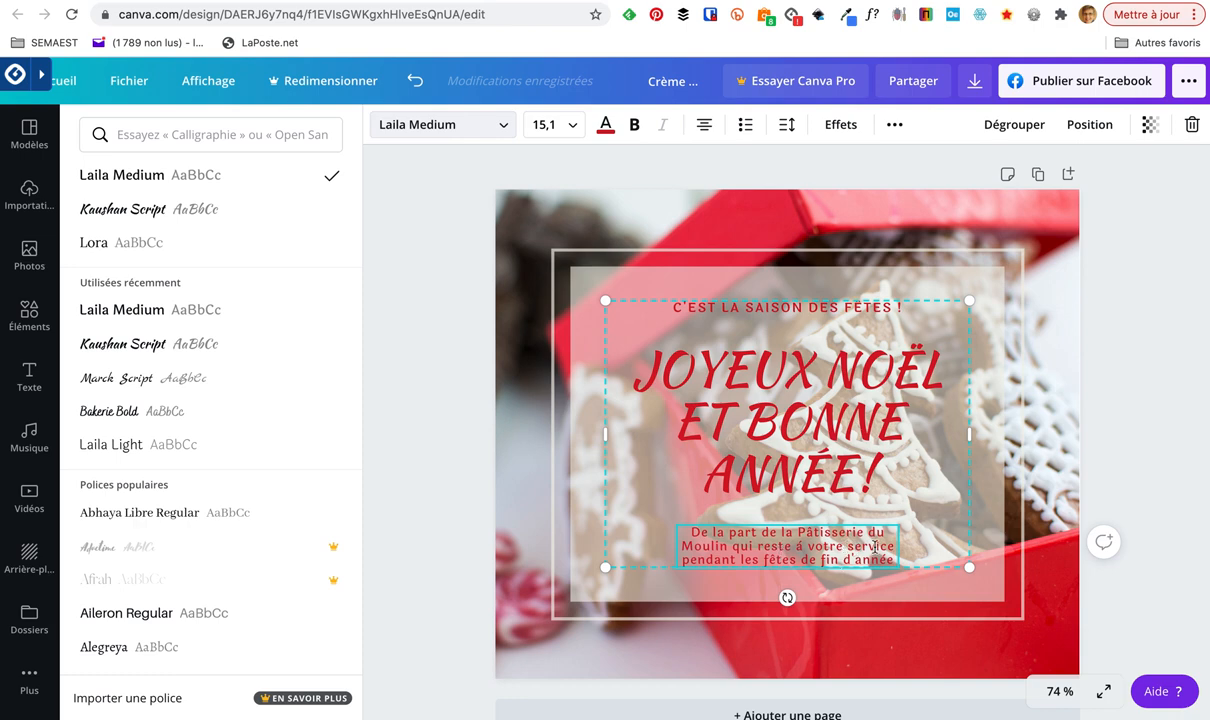
- Ungroup the three text elements on the beige panel
{"action": "right_click", "coordinate": [878, 548]}
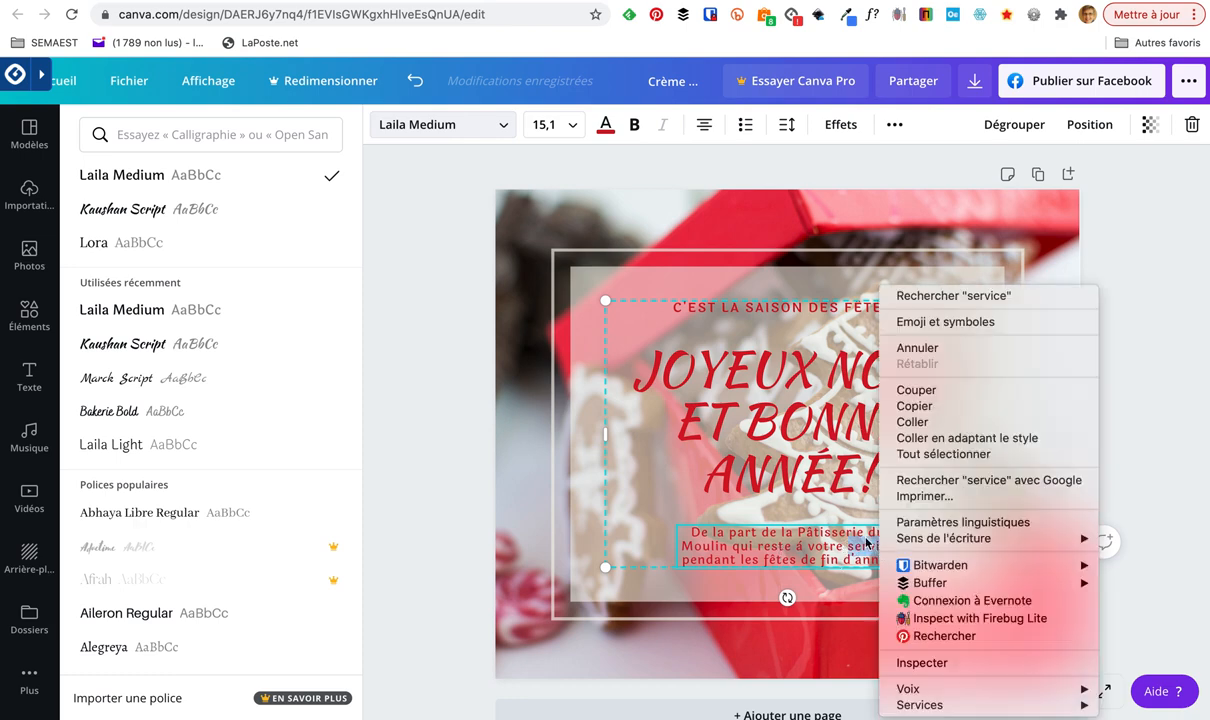
{"action": "left_click", "coordinate": [856, 512]}
{"action": "right_click", "coordinate": [855, 512]}
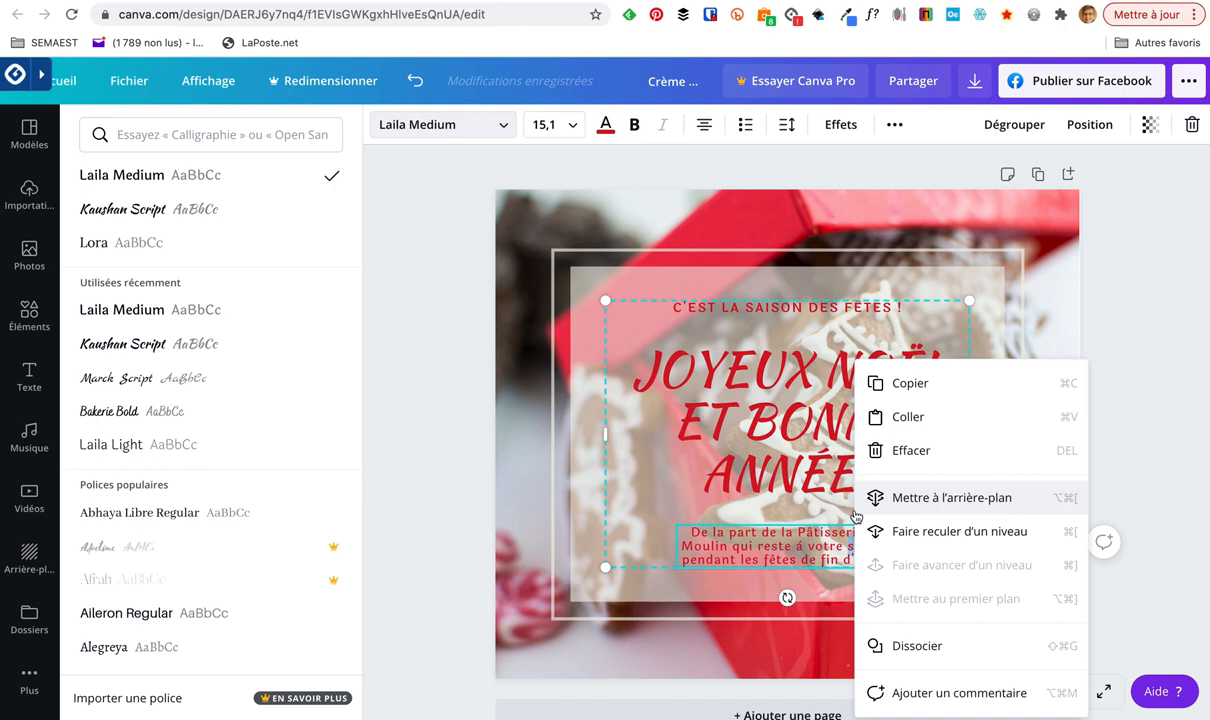
{"action": "left_click", "coordinate": [914, 646]}
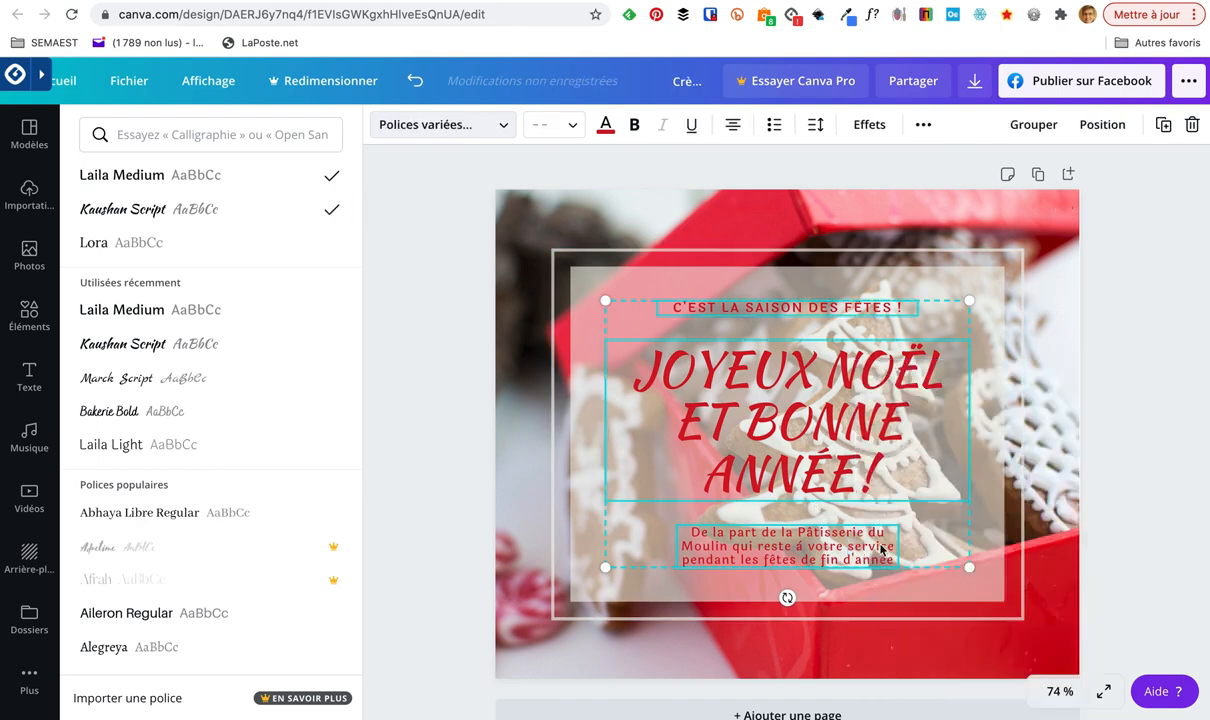
- Widen the closing text box on both sides within the beige panel and break its line before "á votre service"
{"action": "left_click", "coordinate": [953, 547]}
{"action": "left_click", "coordinate": [889, 555]}
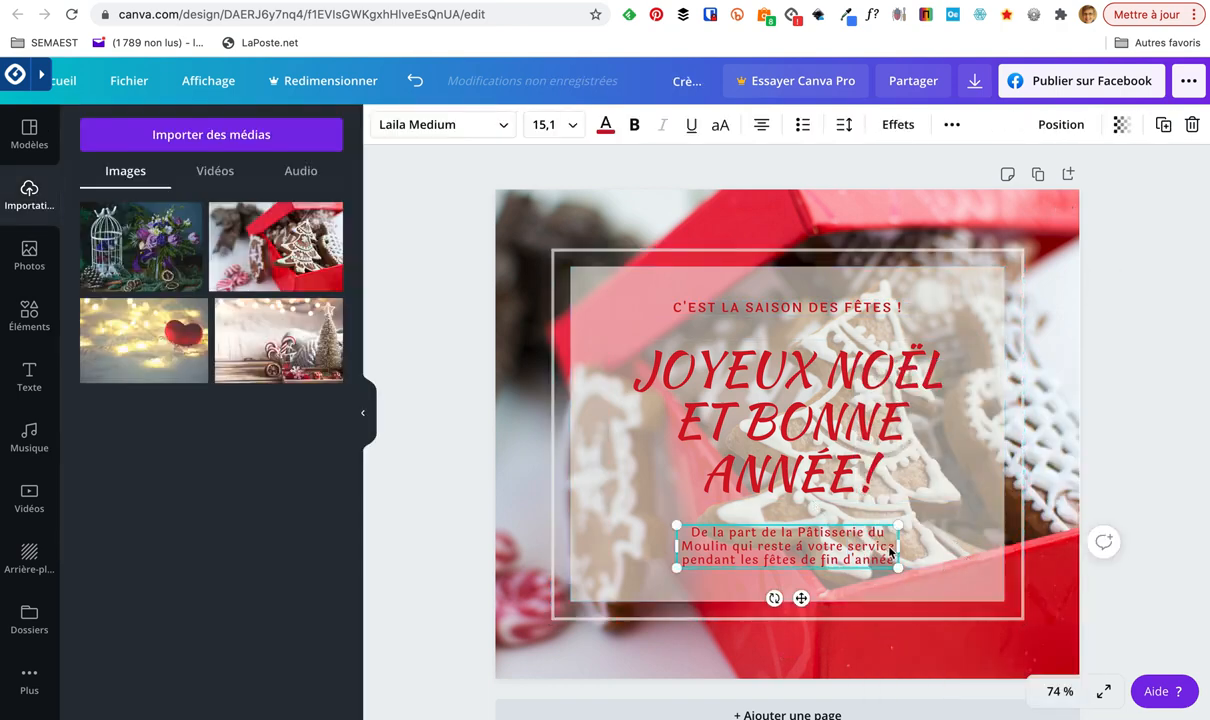
{"action": "left_click_drag", "start_coordinate": [898, 546], "coordinate": [990, 561]}
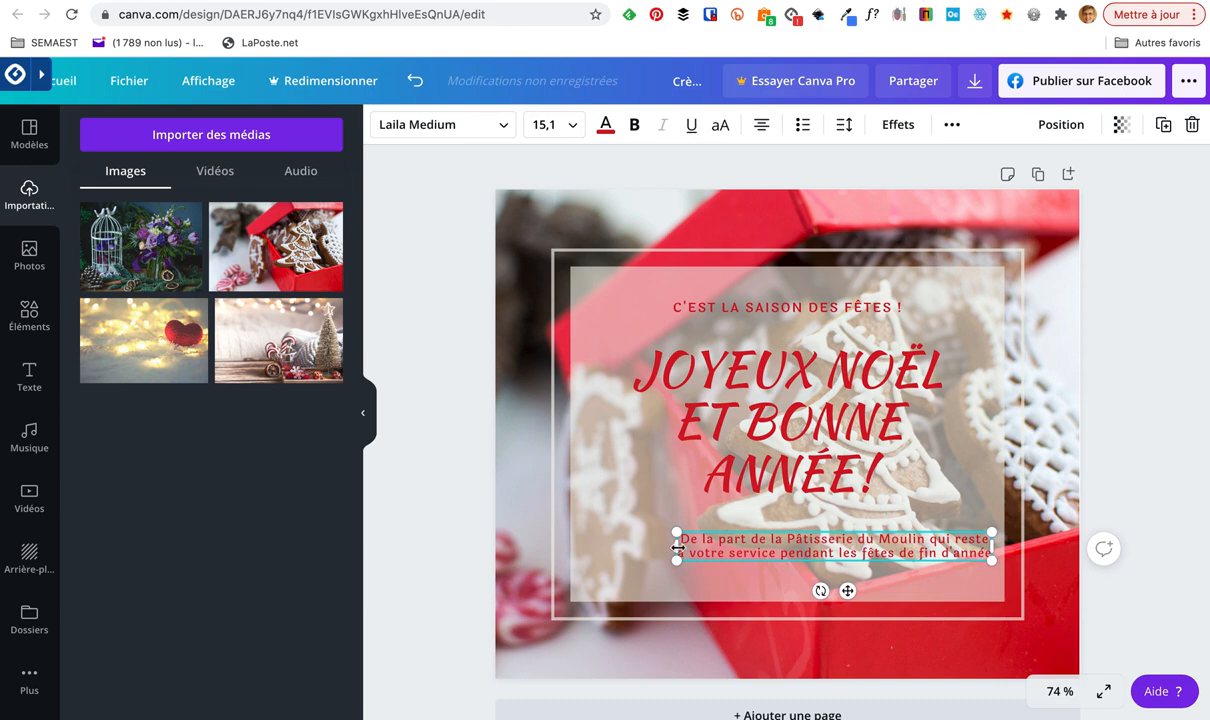
{"action": "left_click_drag", "start_coordinate": [677, 547], "coordinate": [610, 549]}
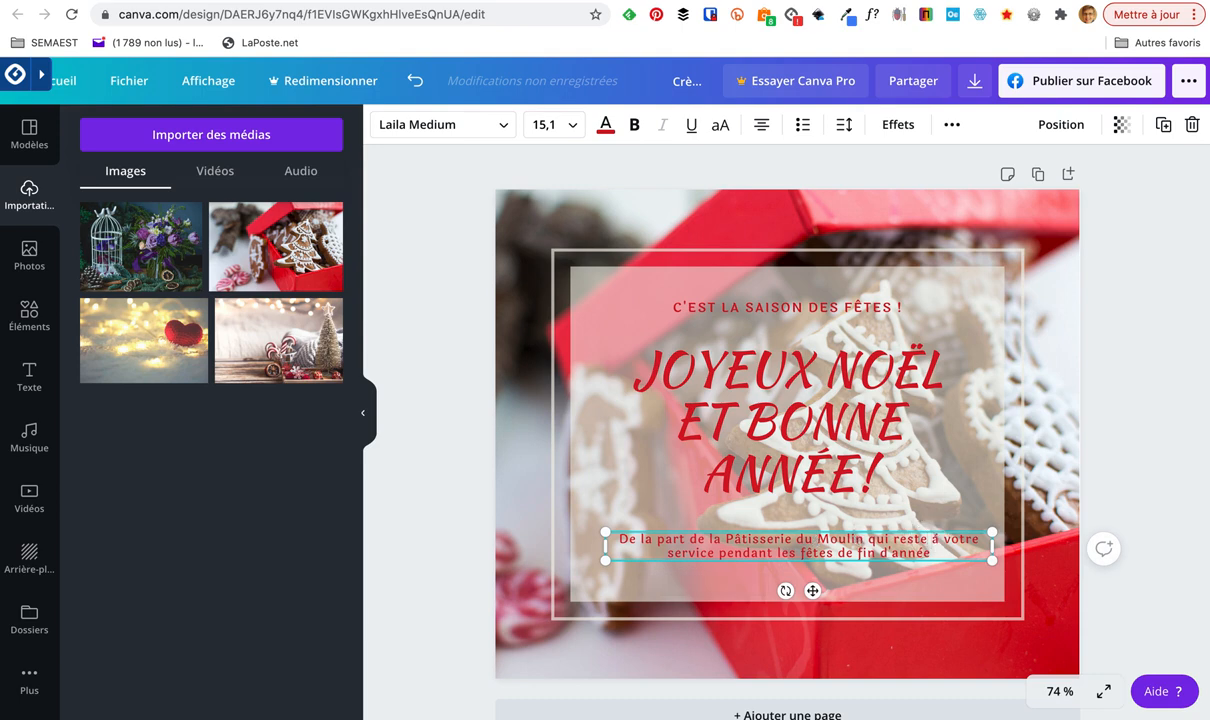
{"action": "key", "text": "Return"}
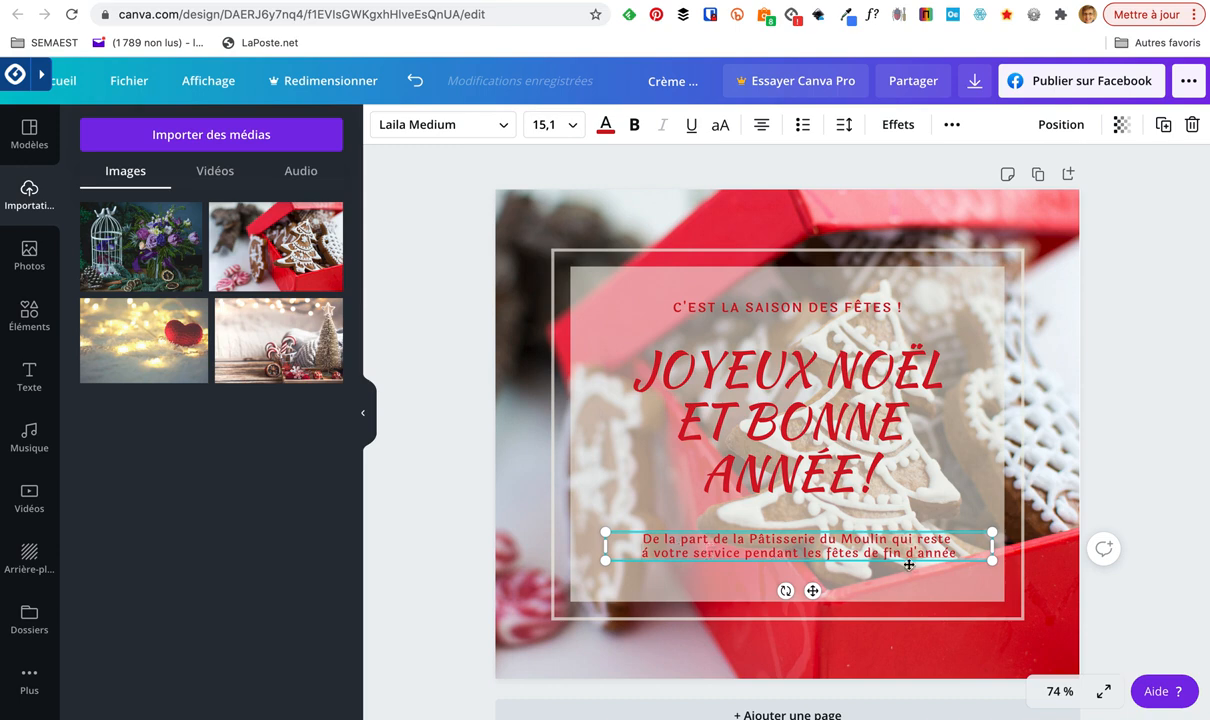
- Insert the team mention in the closing text so that it begins "De la part de l'équipe de la Pâtisserie du Moulin"
{"action": "left_click", "coordinate": [738, 545]}
{"action": "type", "text": "' de l"}
{"action": "type", "text": "équipe"}
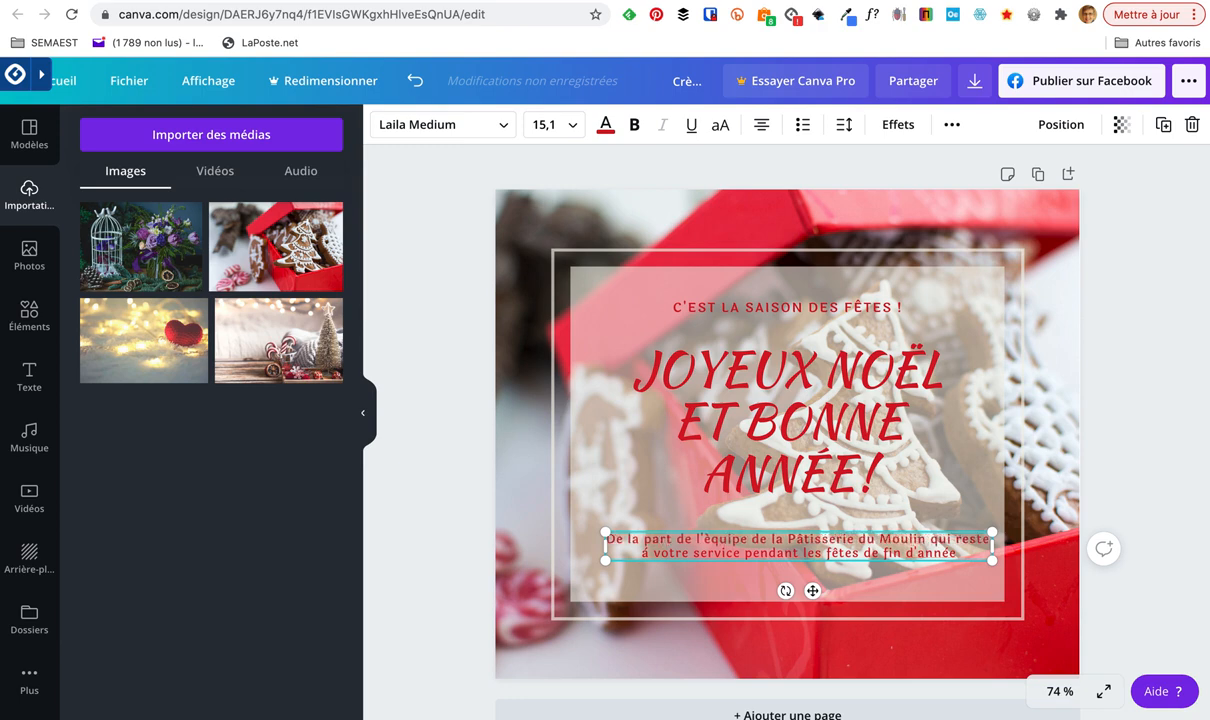
{"action": "key", "text": "BackSpace"}
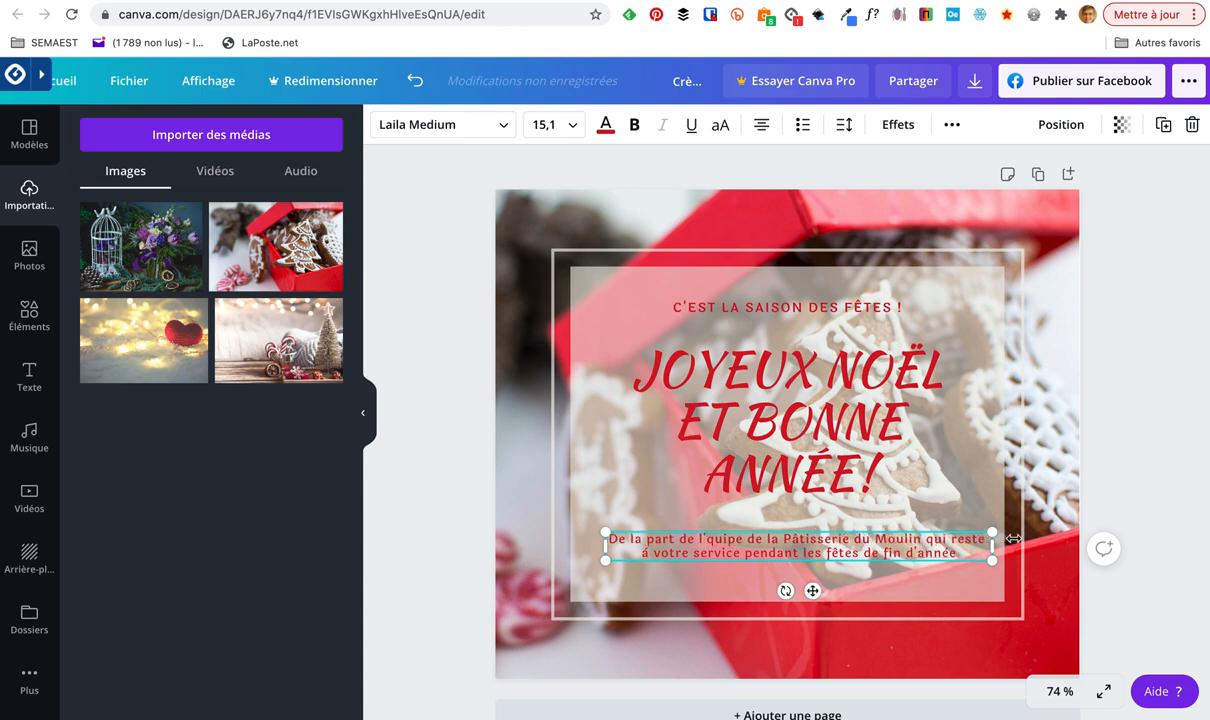
{"action": "type", "text": "é"}
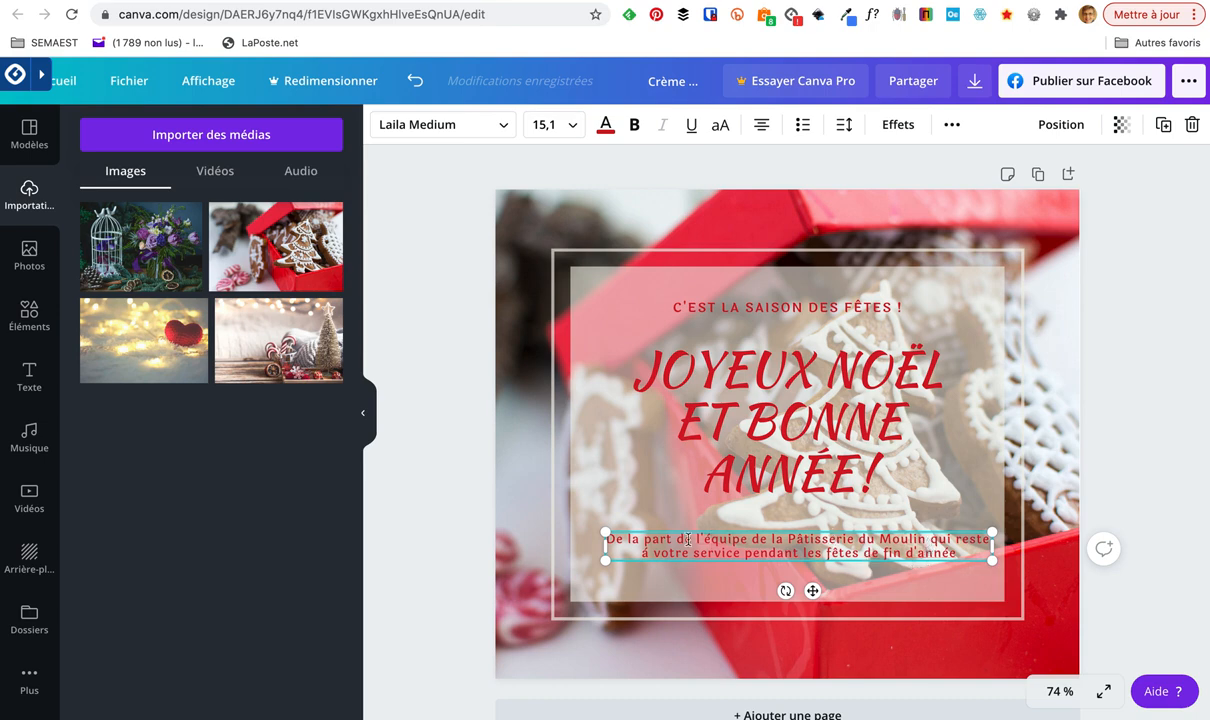
- Make the closing text bold and widen its box towards the panel's left edge so it fits on two lines
{"action": "left_click", "coordinate": [606, 126]}
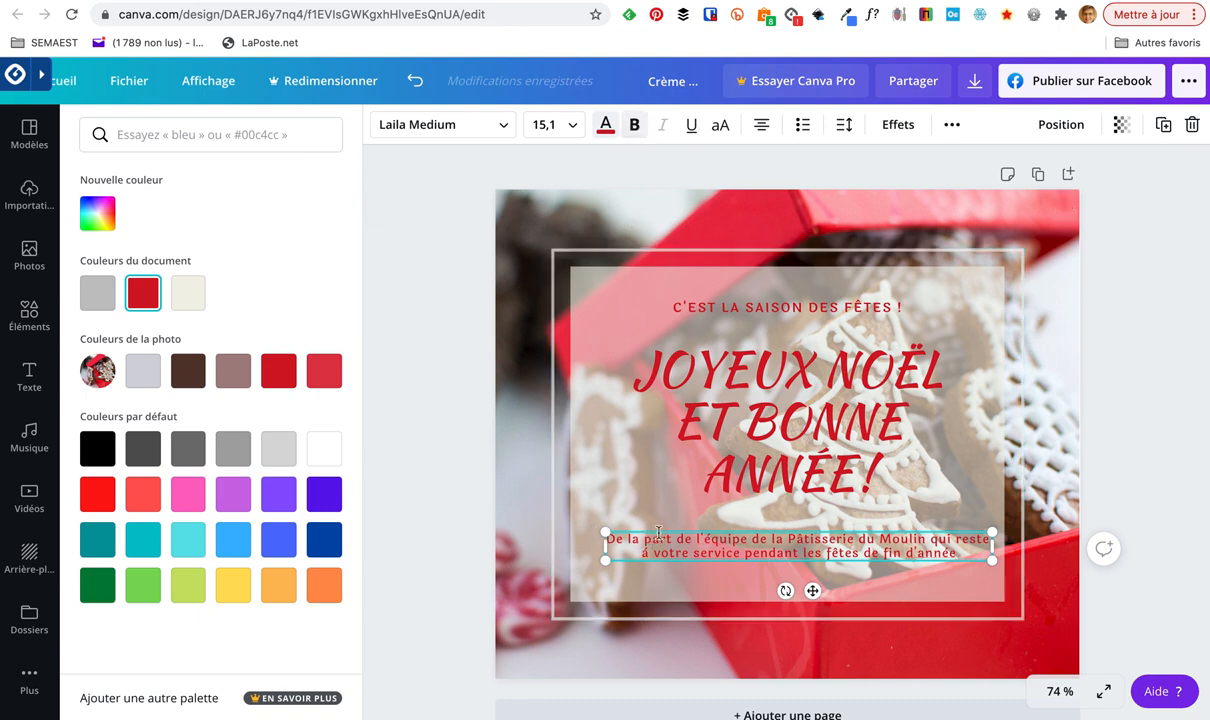
{"action": "left_click", "coordinate": [607, 541]}
{"action": "left_click", "coordinate": [620, 560]}
{"action": "left_click", "coordinate": [643, 564]}
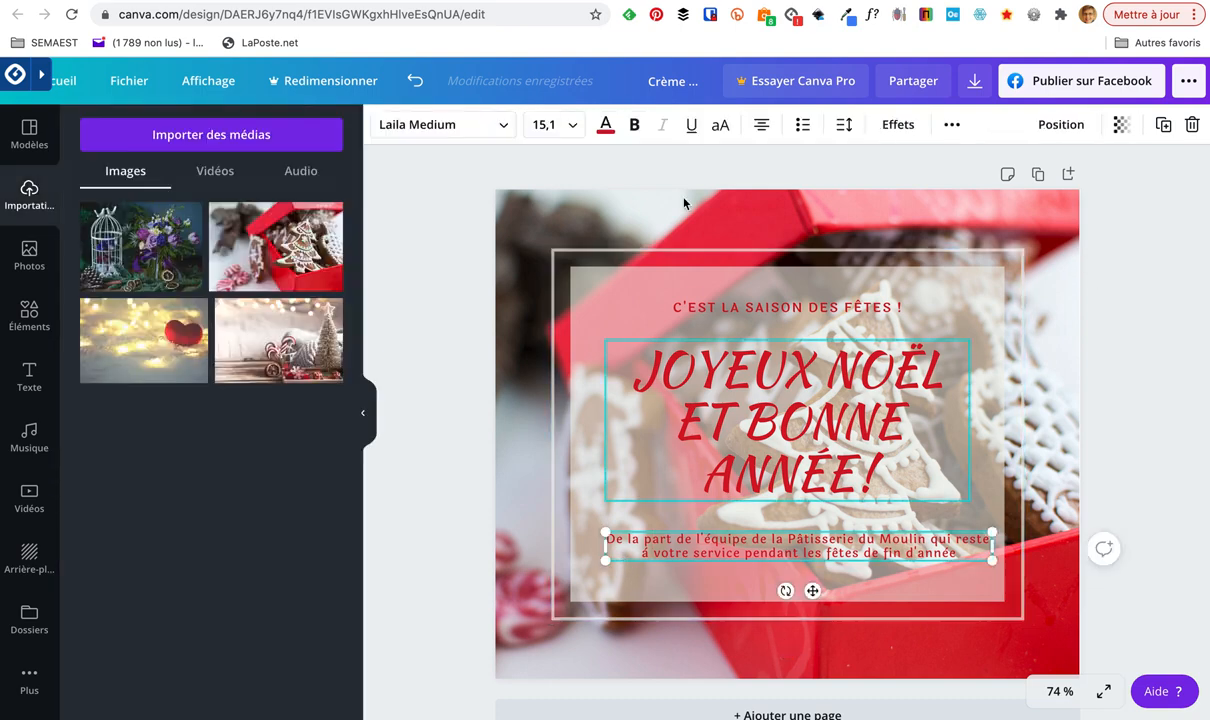
{"action": "left_click", "coordinate": [636, 124]}
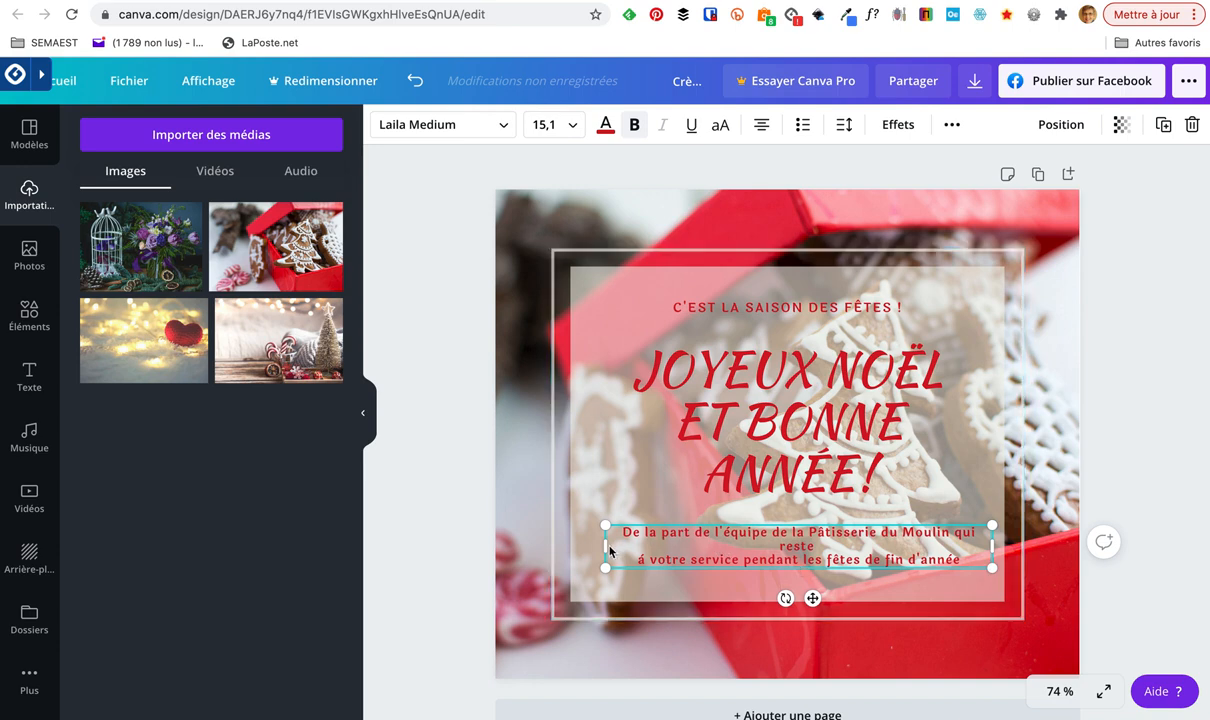
{"action": "left_click_drag", "start_coordinate": [610, 550], "coordinate": [583, 548]}
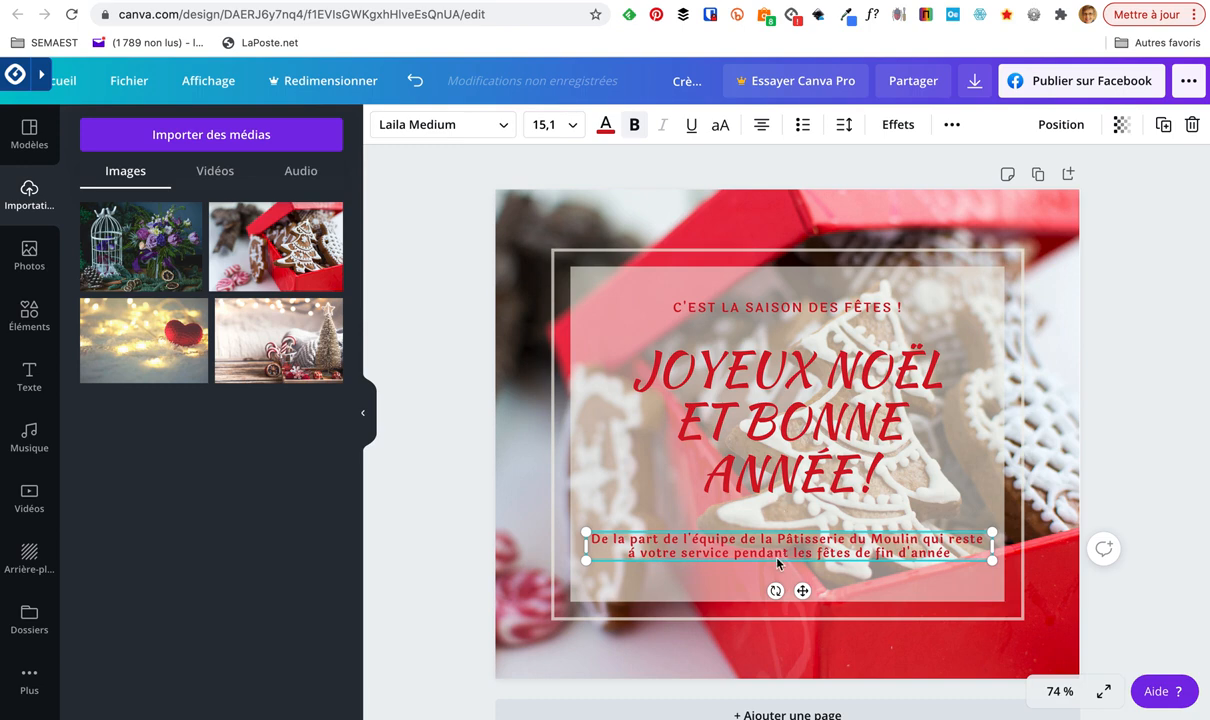
- Increase the line height of the closing text
{"action": "left_click", "coordinate": [845, 126]}
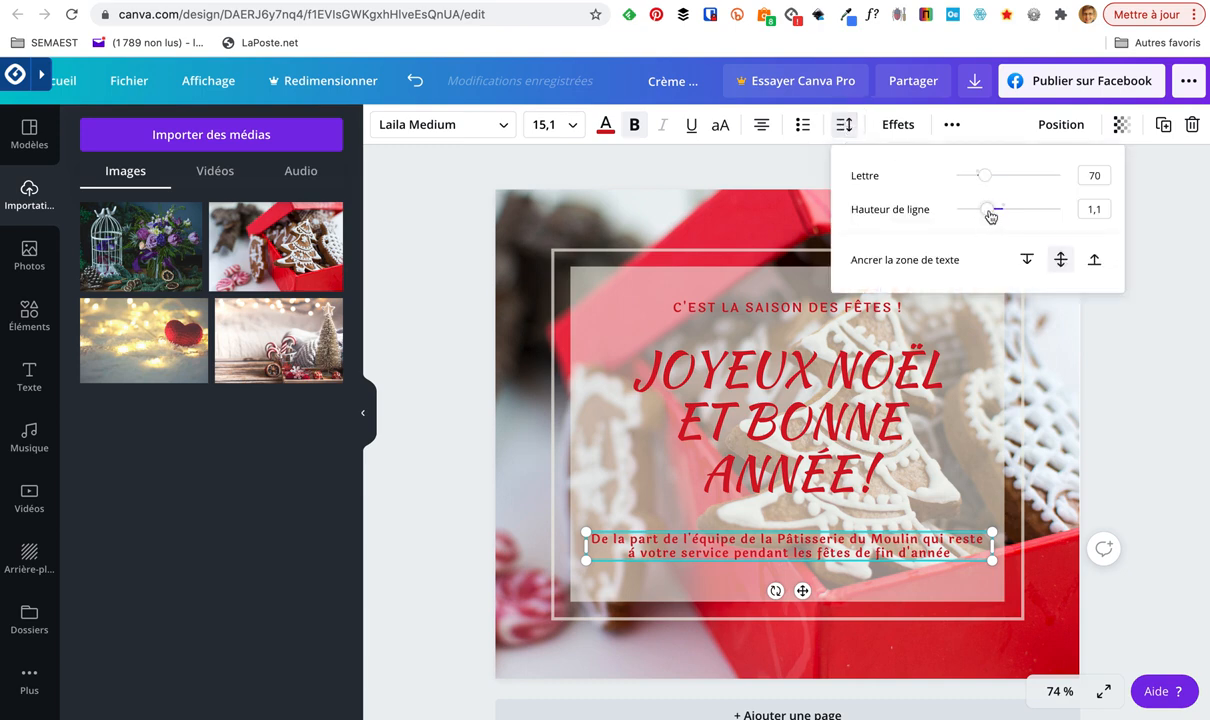
{"action": "left_click_drag", "start_coordinate": [990, 217], "coordinate": [1006, 218]}
{"action": "left_click", "coordinate": [920, 552]}
{"action": "left_click", "coordinate": [885, 556]}
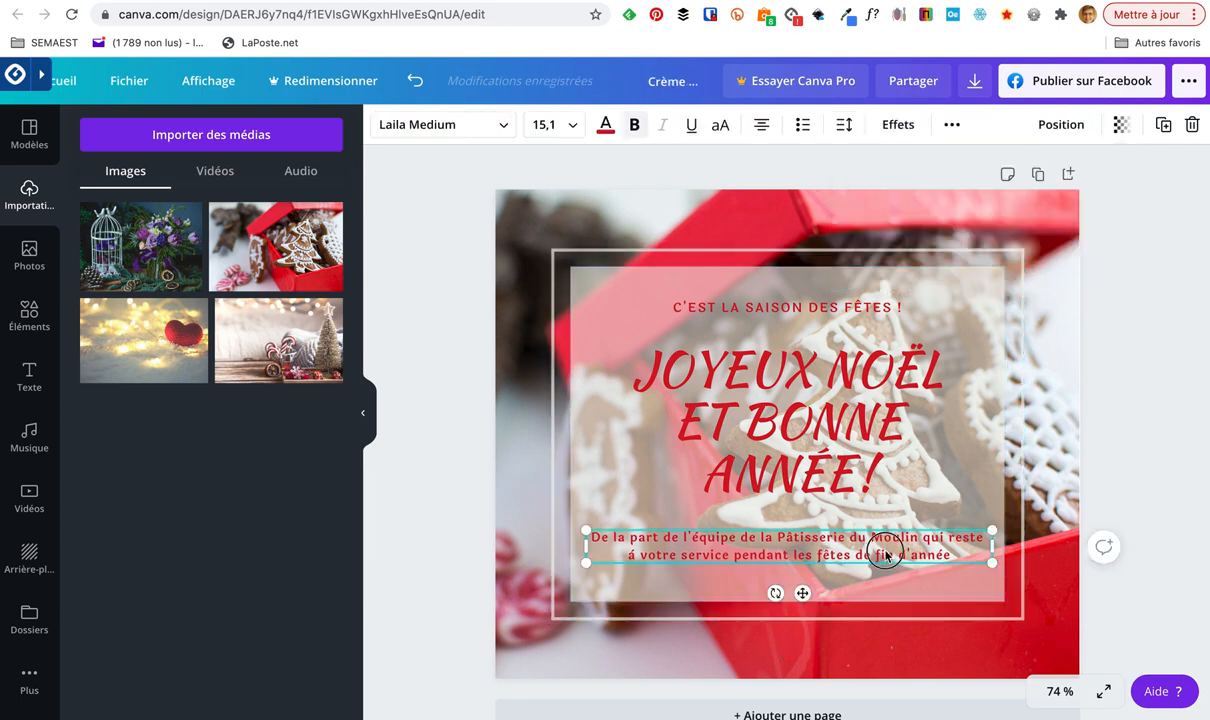
- Centre the closing text on the beige panel and move the "Joyeux Noël et bonne année!" heading down closer to it
{"action": "left_click_drag", "start_coordinate": [886, 553], "coordinate": [888, 547]}
{"action": "left_click_drag", "start_coordinate": [842, 472], "coordinate": [840, 480]}
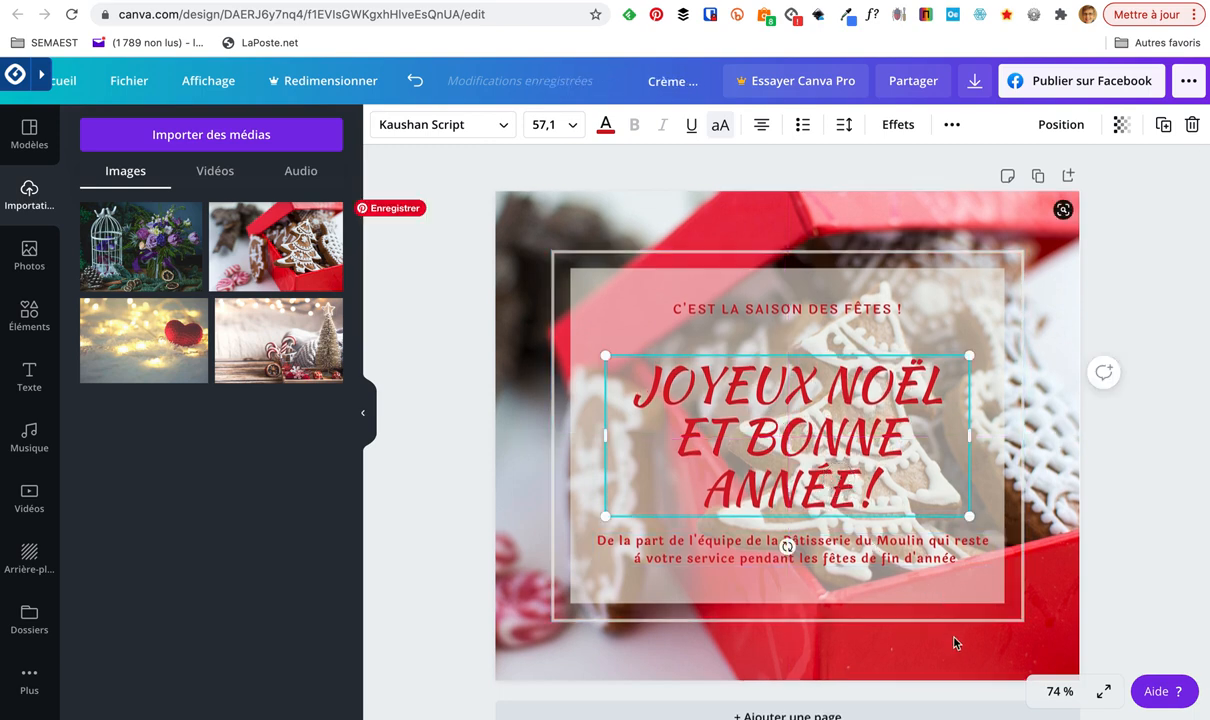
{"action": "left_click", "coordinate": [975, 84]}
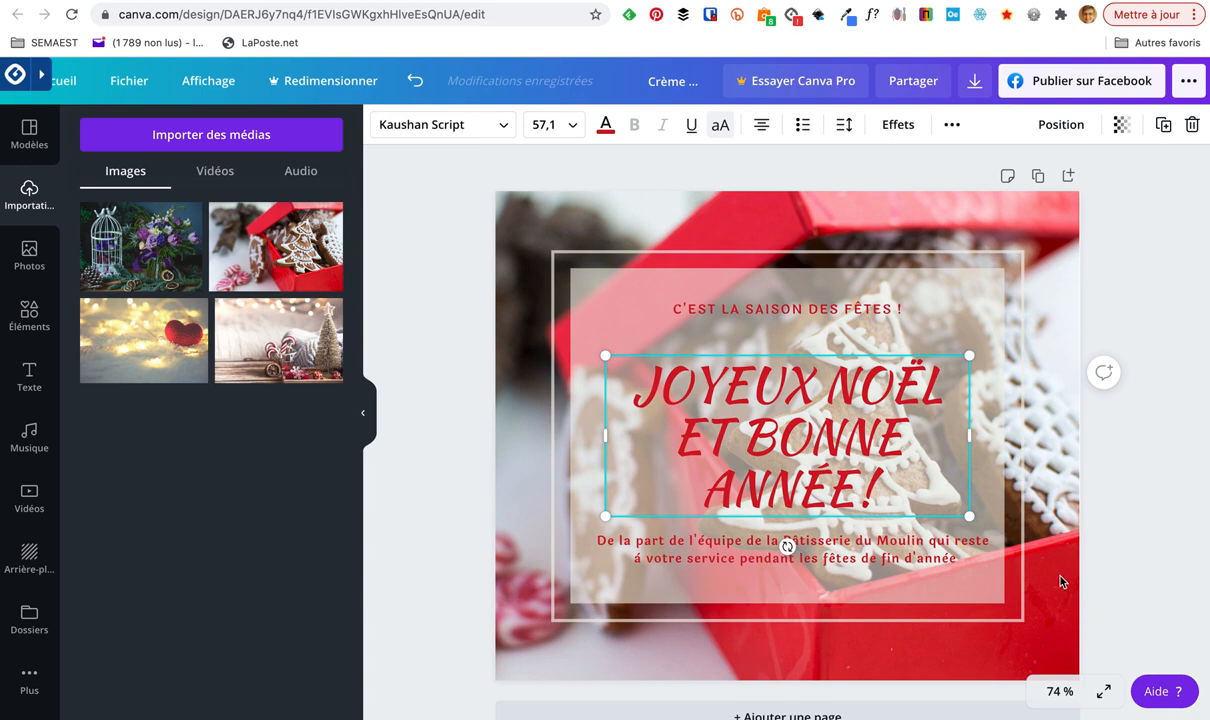
{"action": "scroll", "coordinate": [1100, 520], "scroll_direction": "down", "scroll_amount": 1}
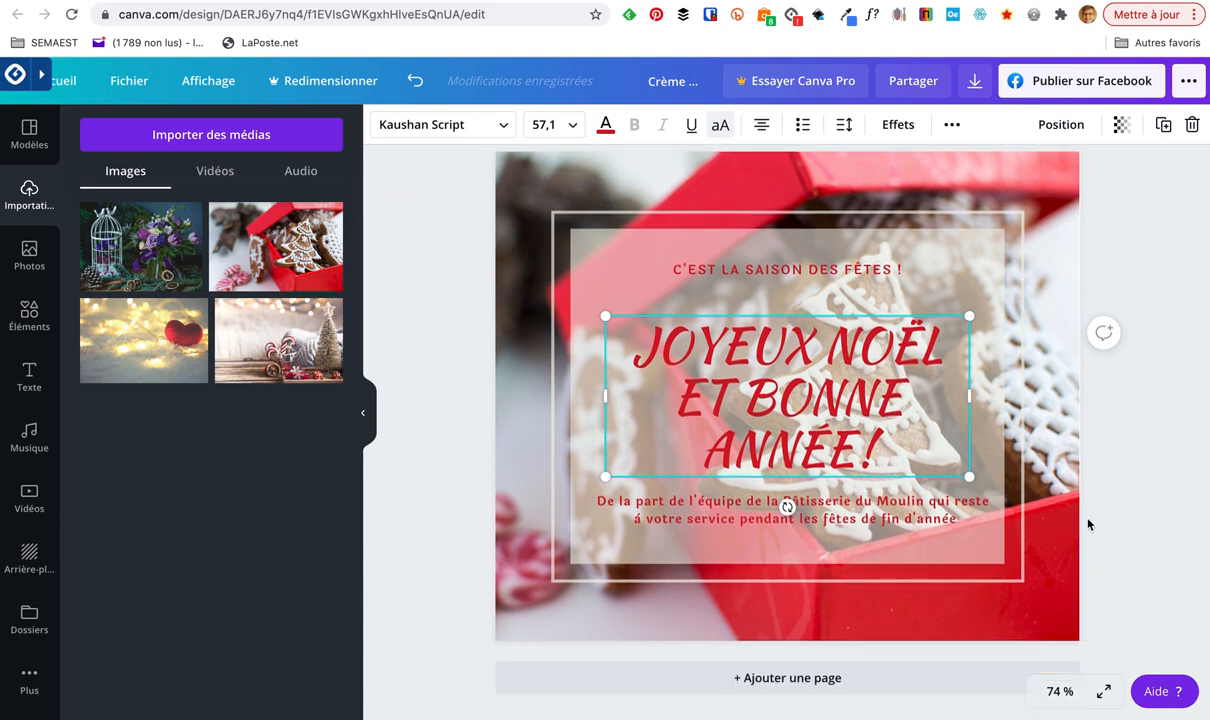
{"action": "left_click", "coordinate": [1137, 525]}
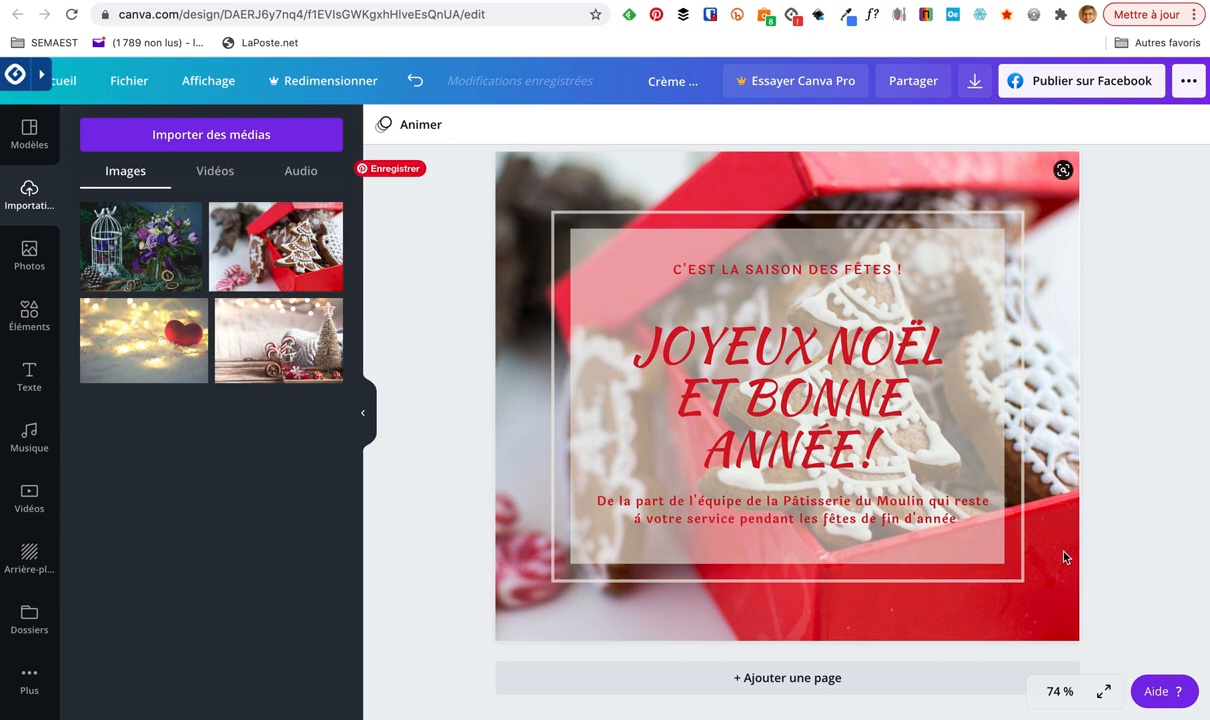
{"action": "scroll", "coordinate": [1064, 566], "scroll_direction": "up", "scroll_amount": 1}
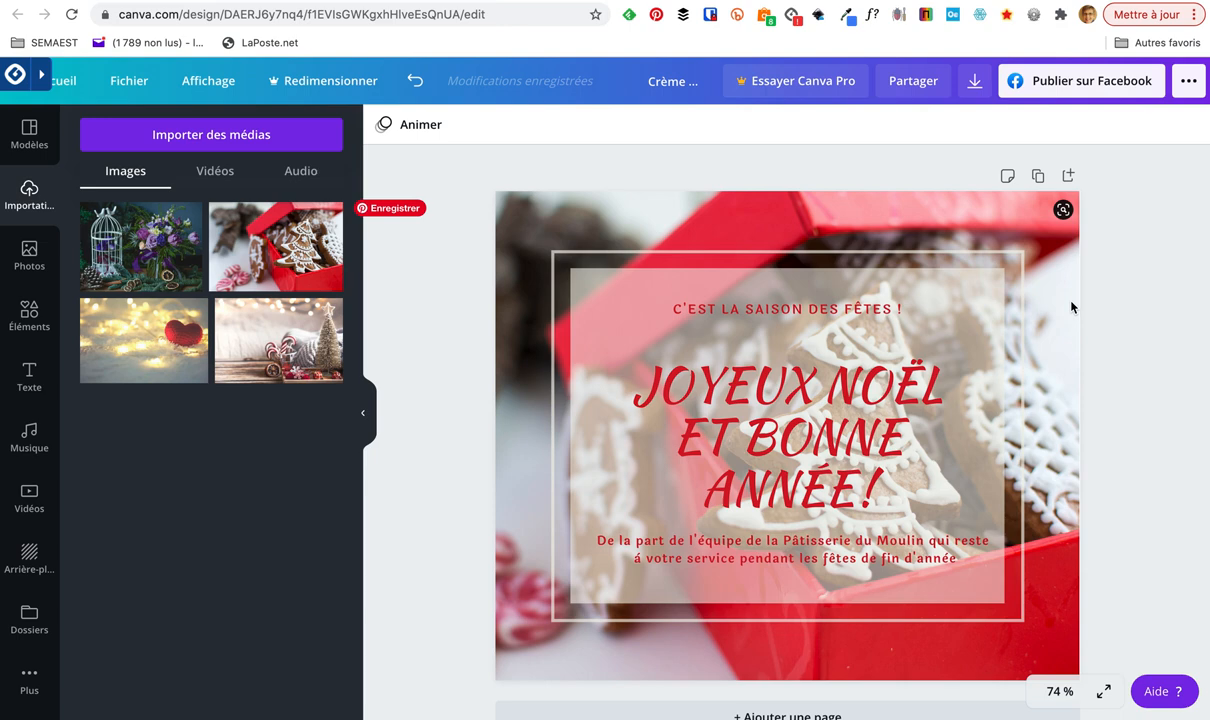
- Duplicate the page and search the elements for "étoile animée"
{"action": "left_click", "coordinate": [1040, 178]}
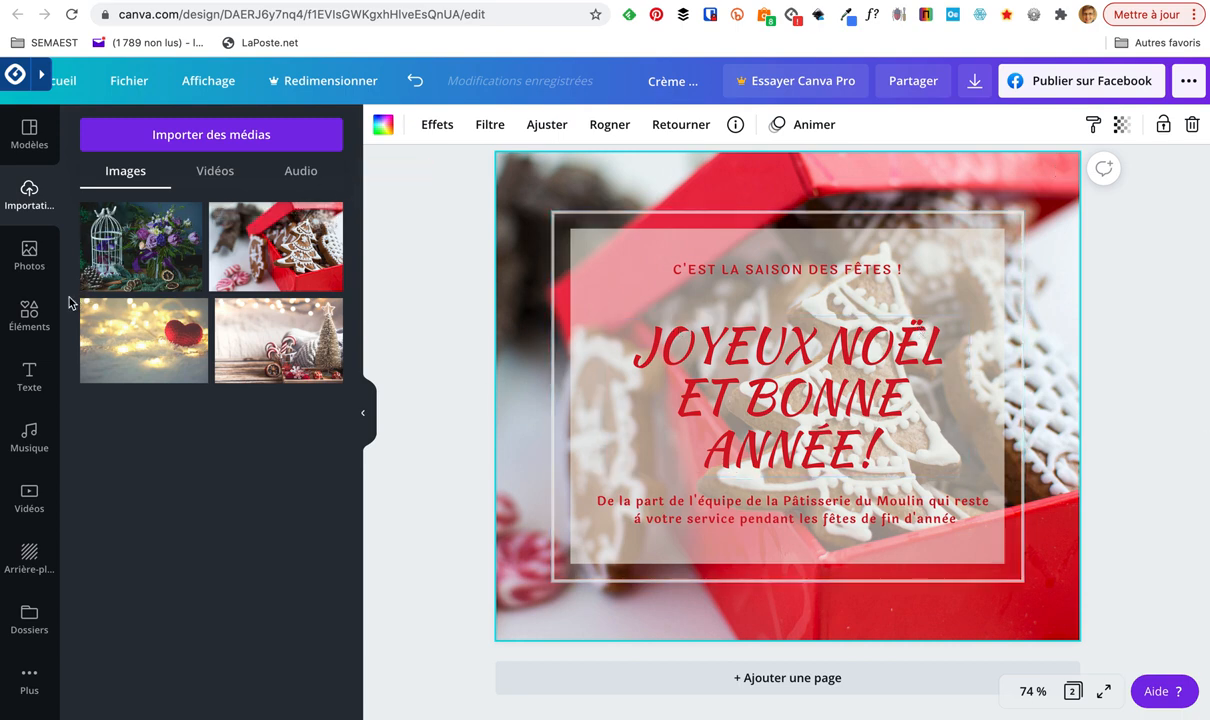
{"action": "left_click", "coordinate": [31, 325]}
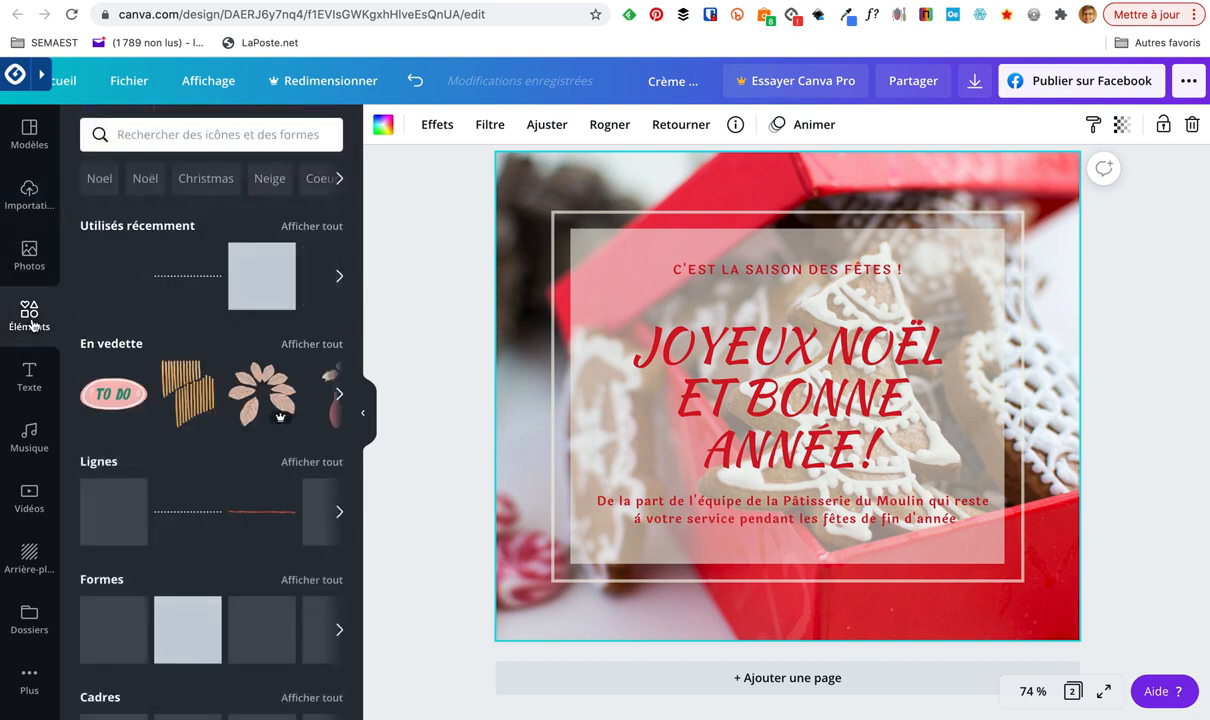
{"action": "left_click", "coordinate": [156, 134]}
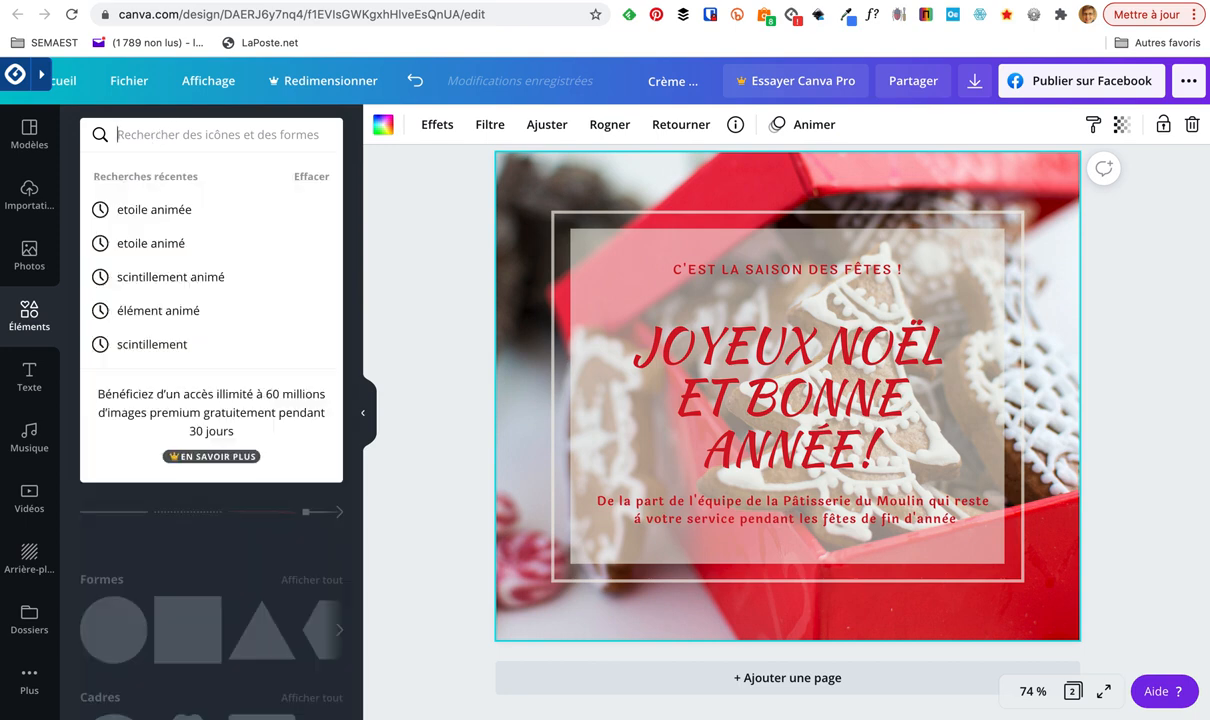
{"action": "type", "text": "étio"}
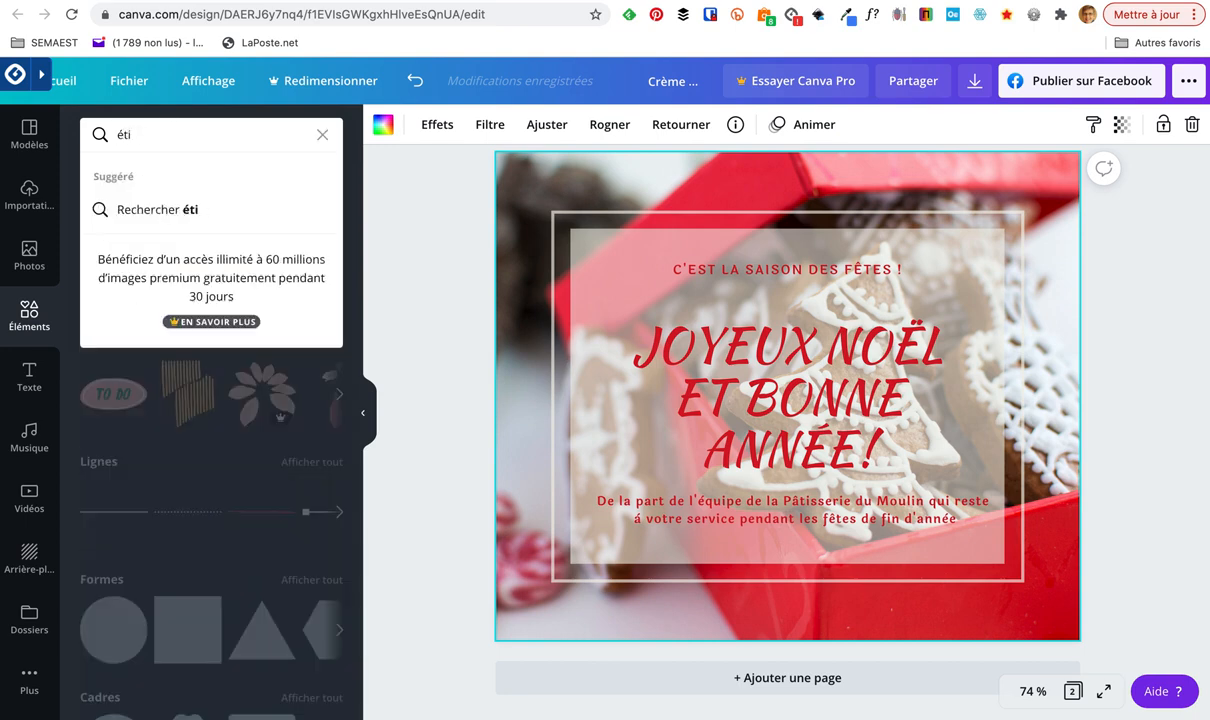
{"action": "key", "text": "BackSpace"}
{"action": "type", "text": "oile a"}
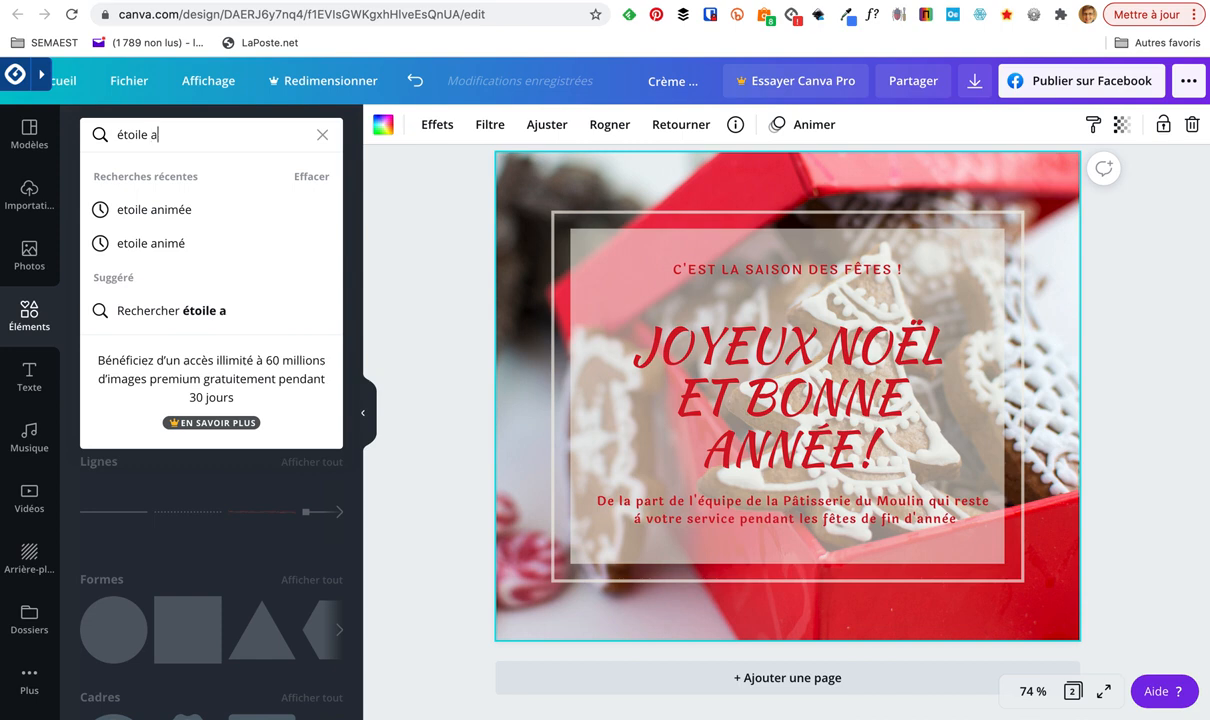
{"action": "type", "text": "nimée"}
{"action": "key", "text": "Return"}
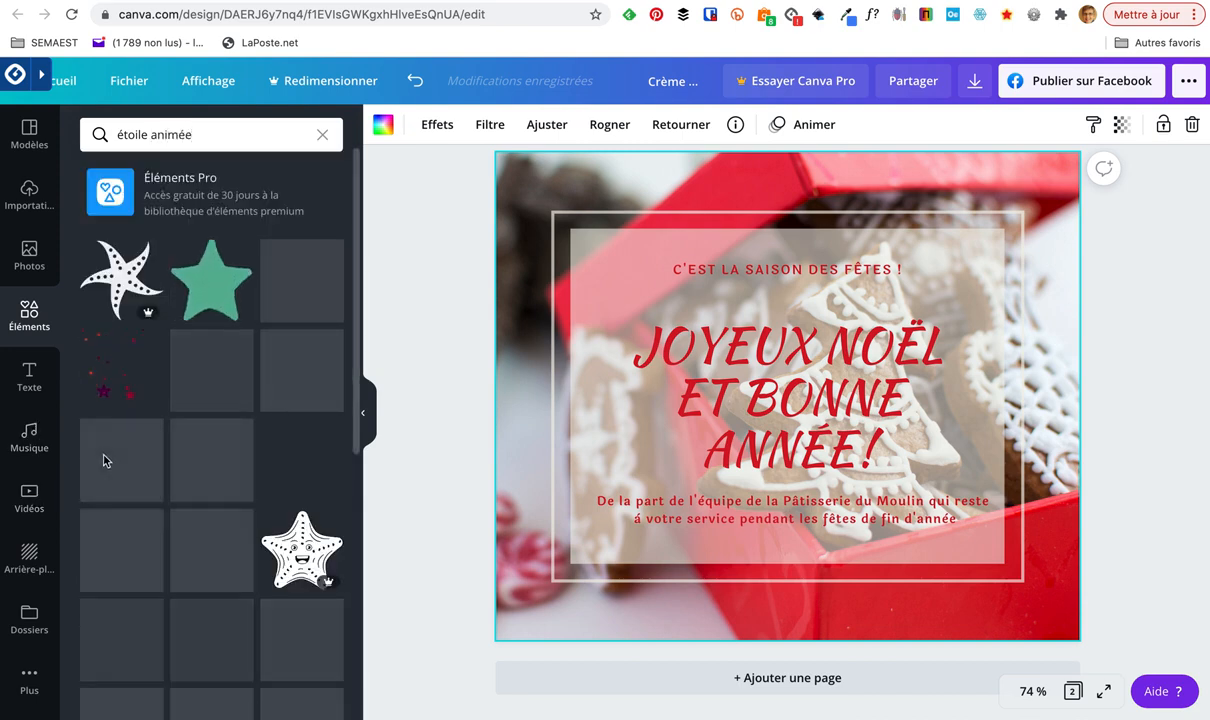
- Add the animated falling red and purple stars to page 2, shrink them to the panel's height and centre them on it
{"action": "left_click", "coordinate": [128, 386]}
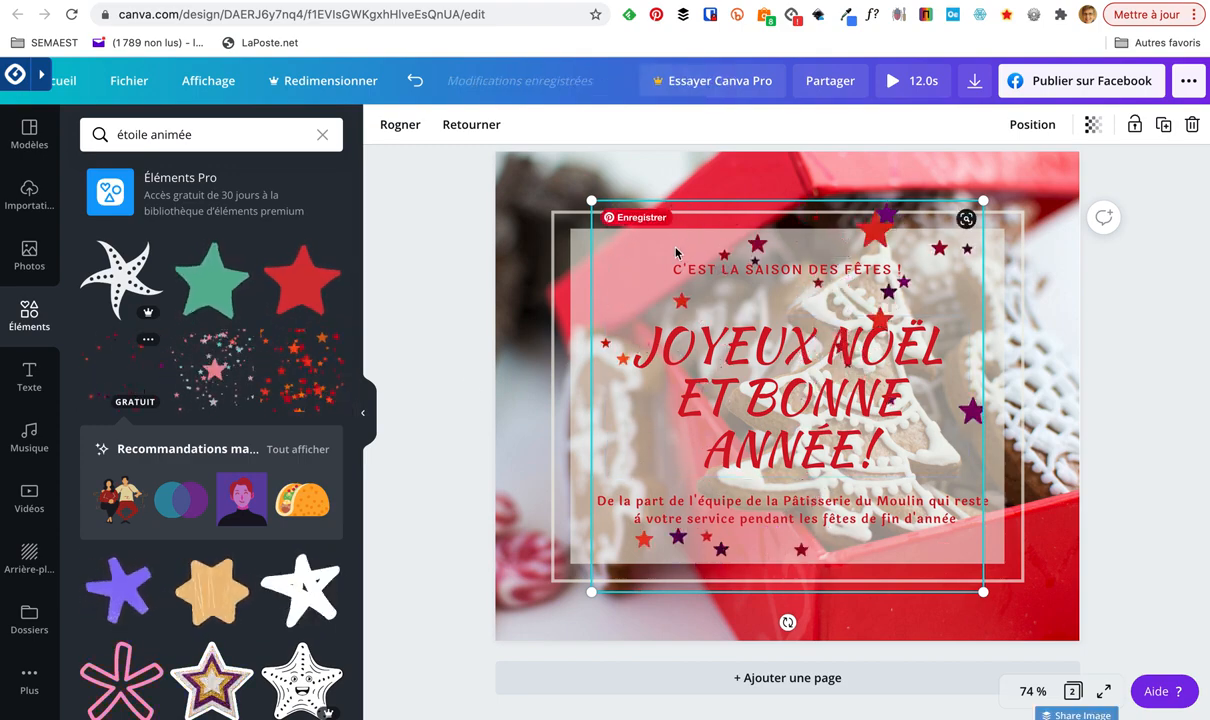
{"action": "left_click_drag", "start_coordinate": [676, 253], "coordinate": [628, 283]}
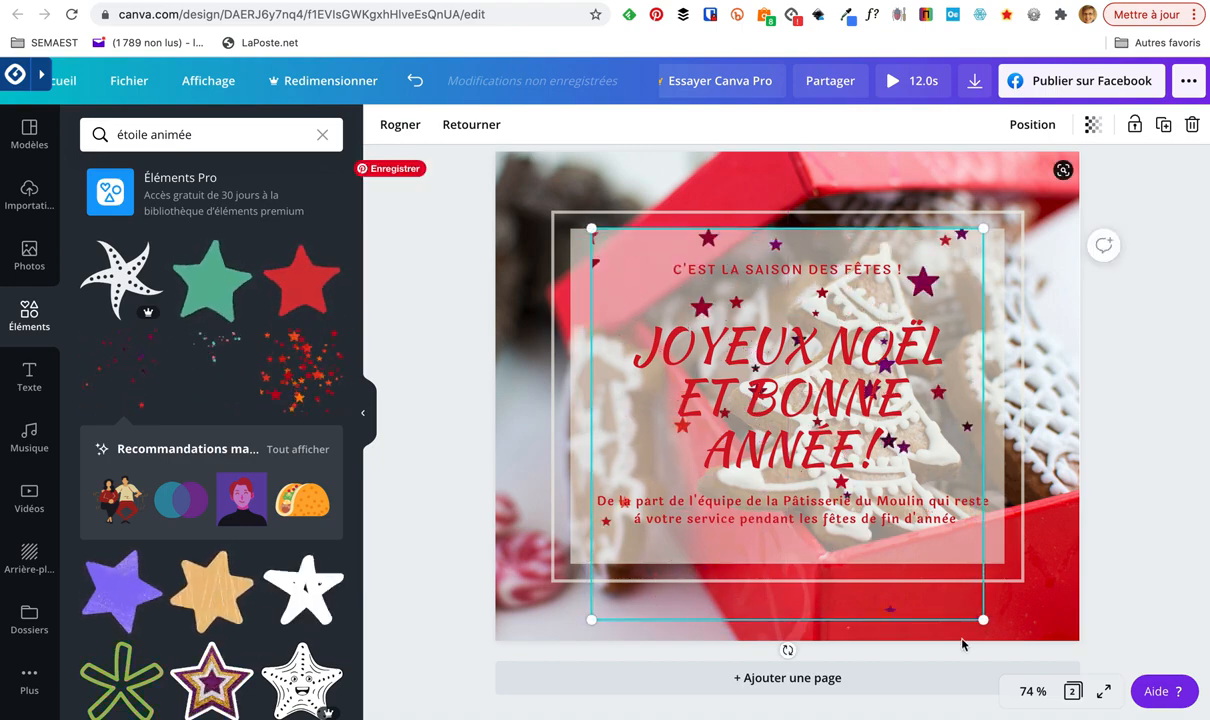
{"action": "left_click_drag", "start_coordinate": [983, 620], "coordinate": [968, 528]}
{"action": "left_click_drag", "start_coordinate": [826, 488], "coordinate": [856, 488]}
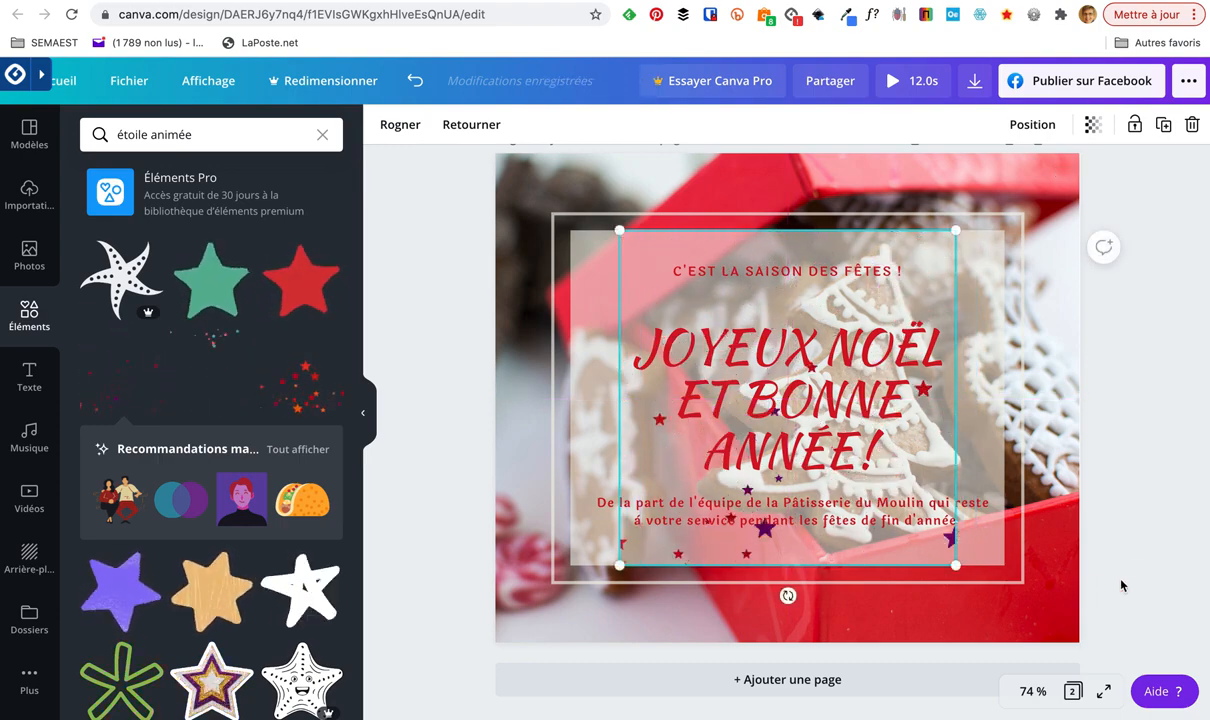
{"action": "left_click", "coordinate": [1022, 628]}
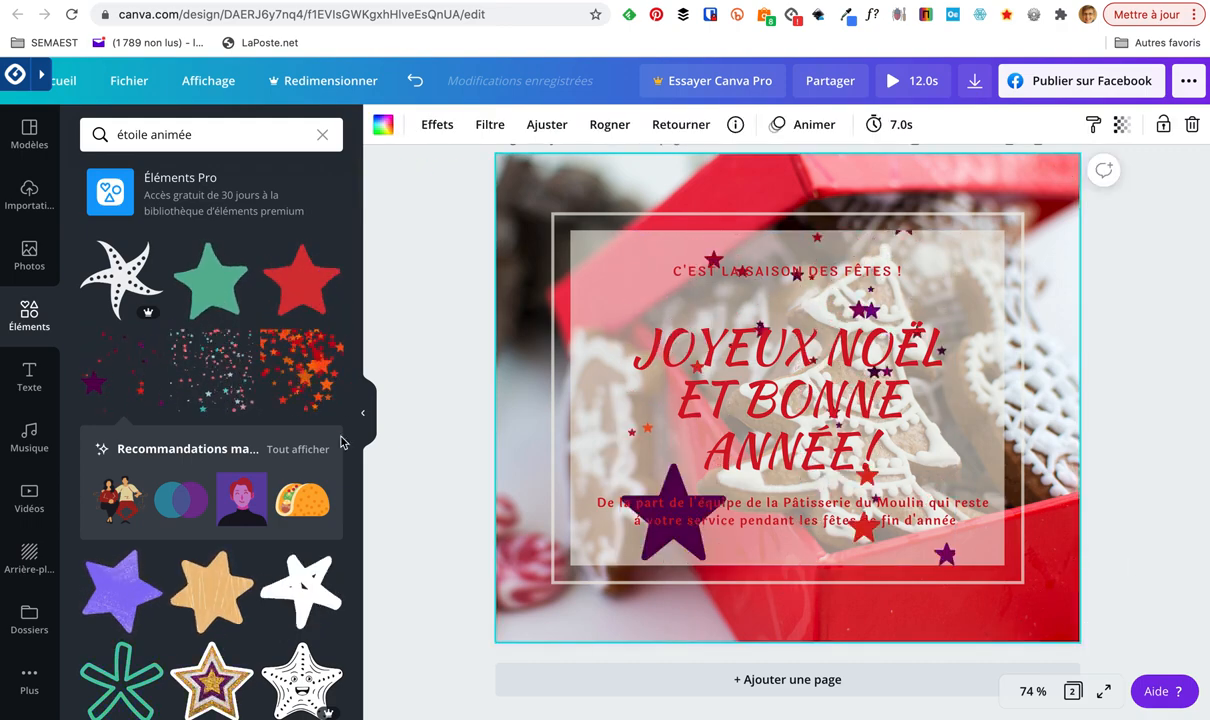
- Set the timing of page 2 to 15.5 seconds
{"action": "left_click", "coordinate": [363, 412]}
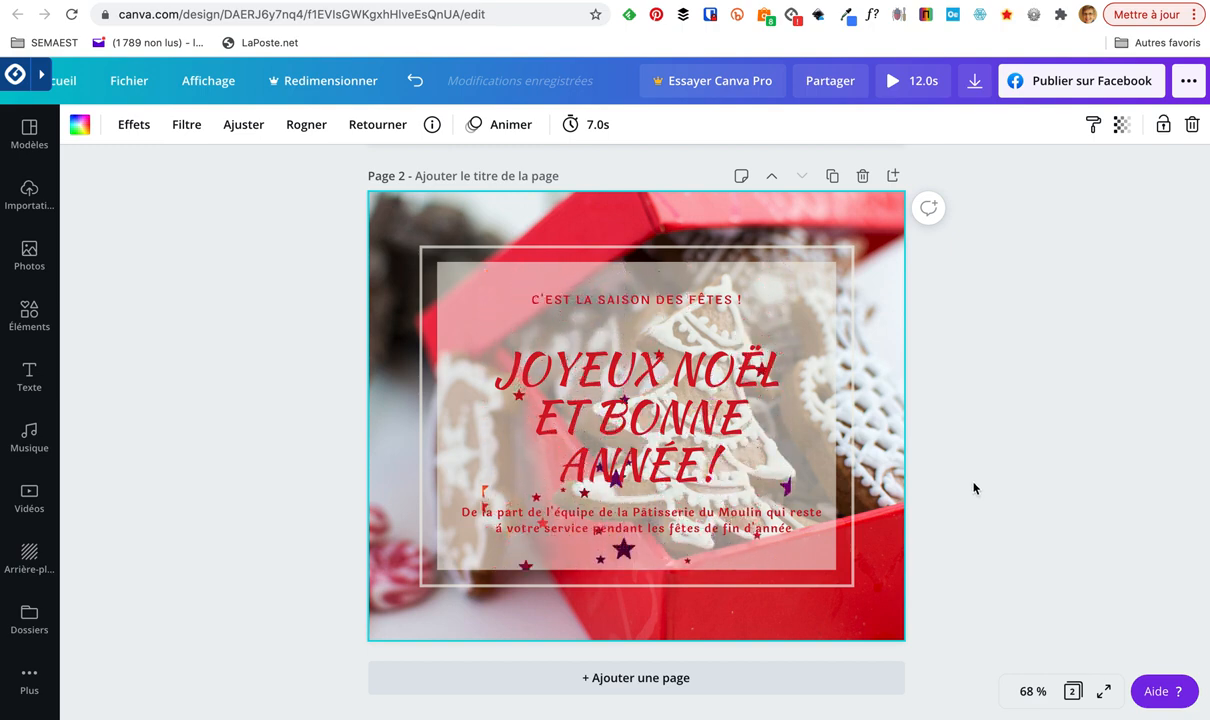
{"action": "left_click", "coordinate": [594, 126]}
{"action": "left_click_drag", "start_coordinate": [675, 181], "coordinate": [717, 191]}
{"action": "left_click_drag", "start_coordinate": [708, 189], "coordinate": [695, 187]}
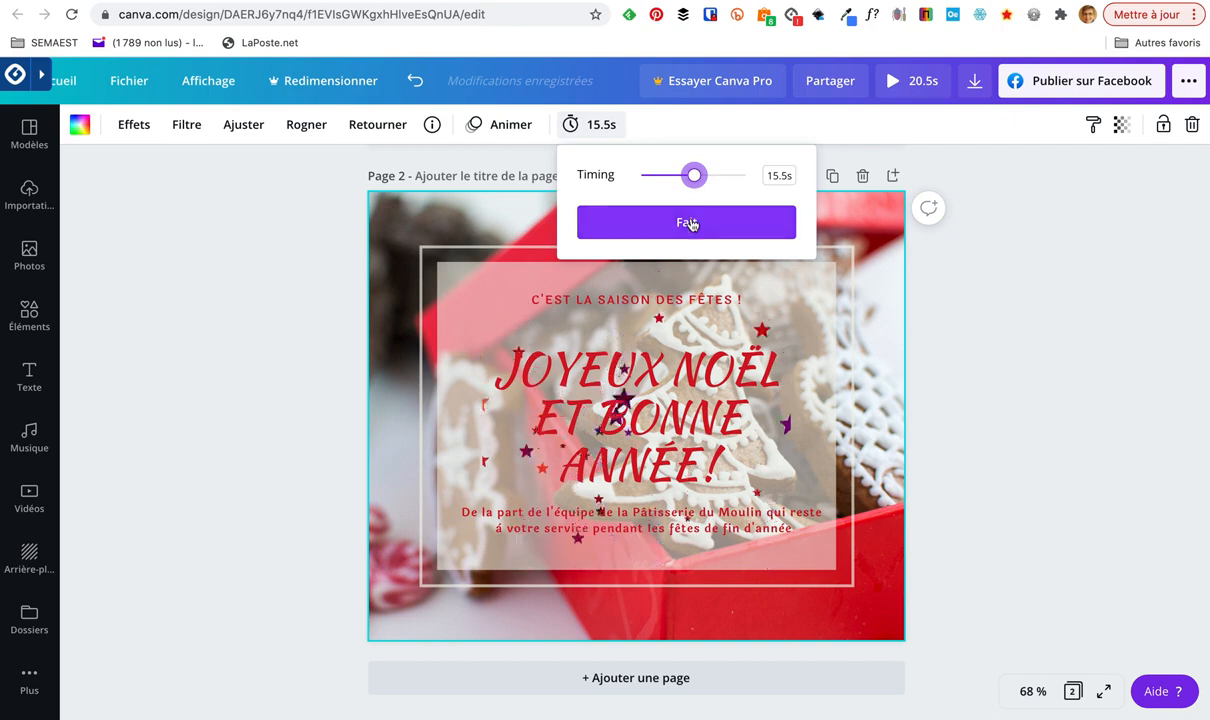
{"action": "left_click", "coordinate": [695, 220]}
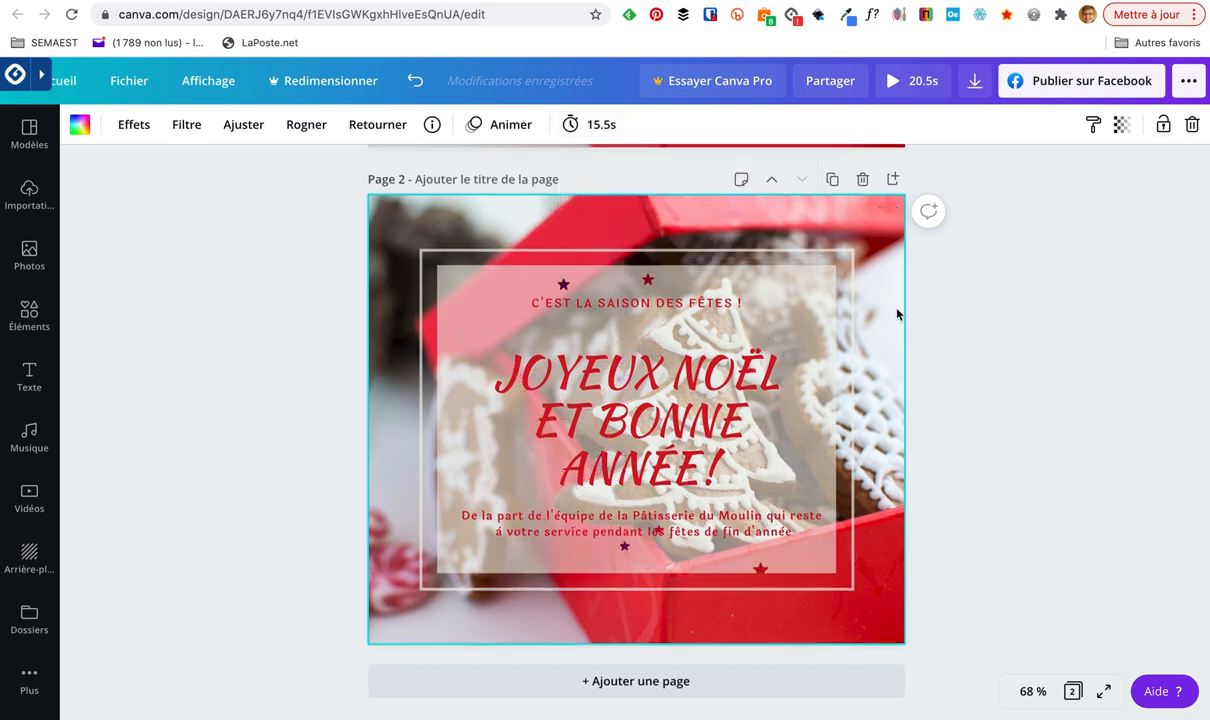
- Examine the download file type and page selection options for the design, and close them
{"action": "left_click", "coordinate": [973, 82]}
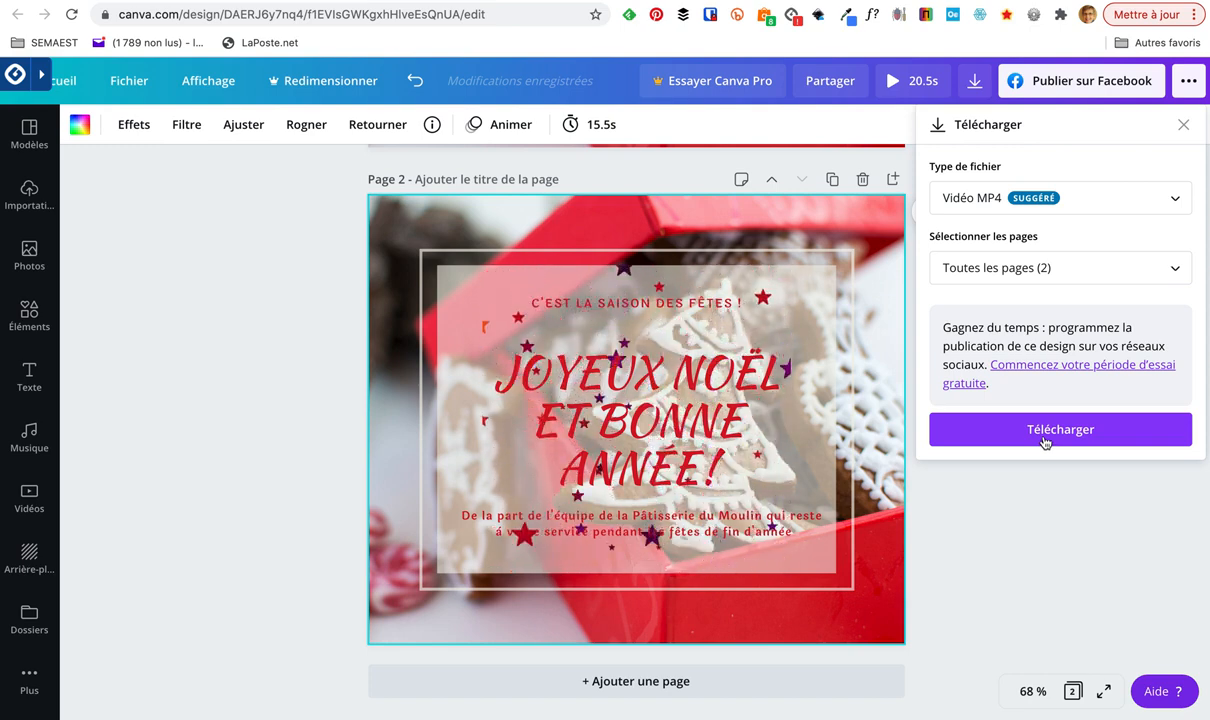
{"action": "left_click", "coordinate": [1072, 545]}
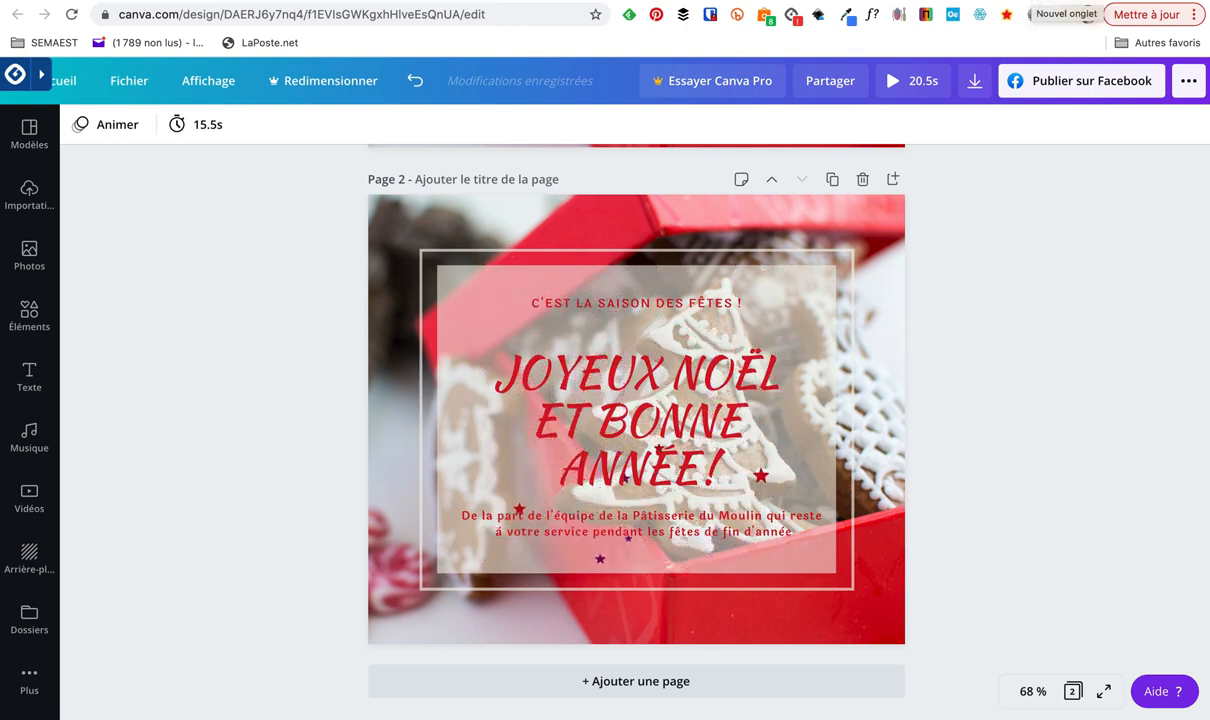
- From the Canva home page, open the Facebook post template with Christmas baubles beside a red "Joyeux Noël !" panel, and collapse the cashback banner
{"action": "left_click", "coordinate": [731, 1]}
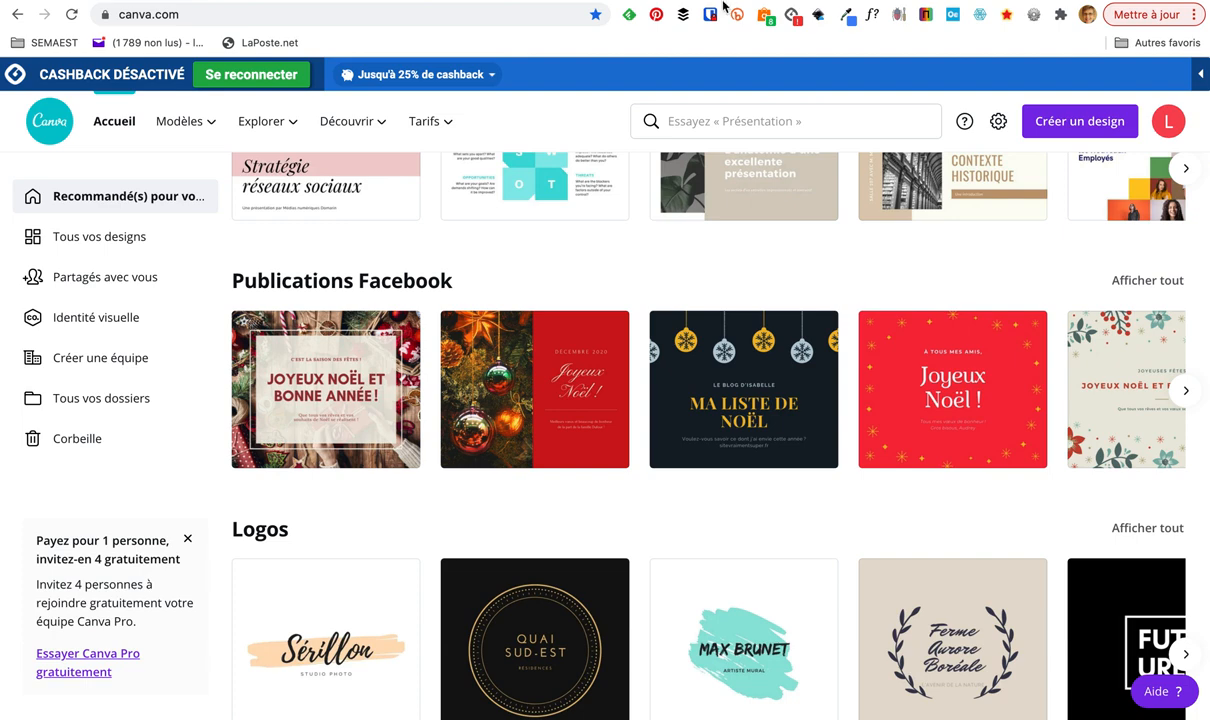
{"action": "scroll", "coordinate": [530, 375], "scroll_direction": "down", "scroll_amount": 1}
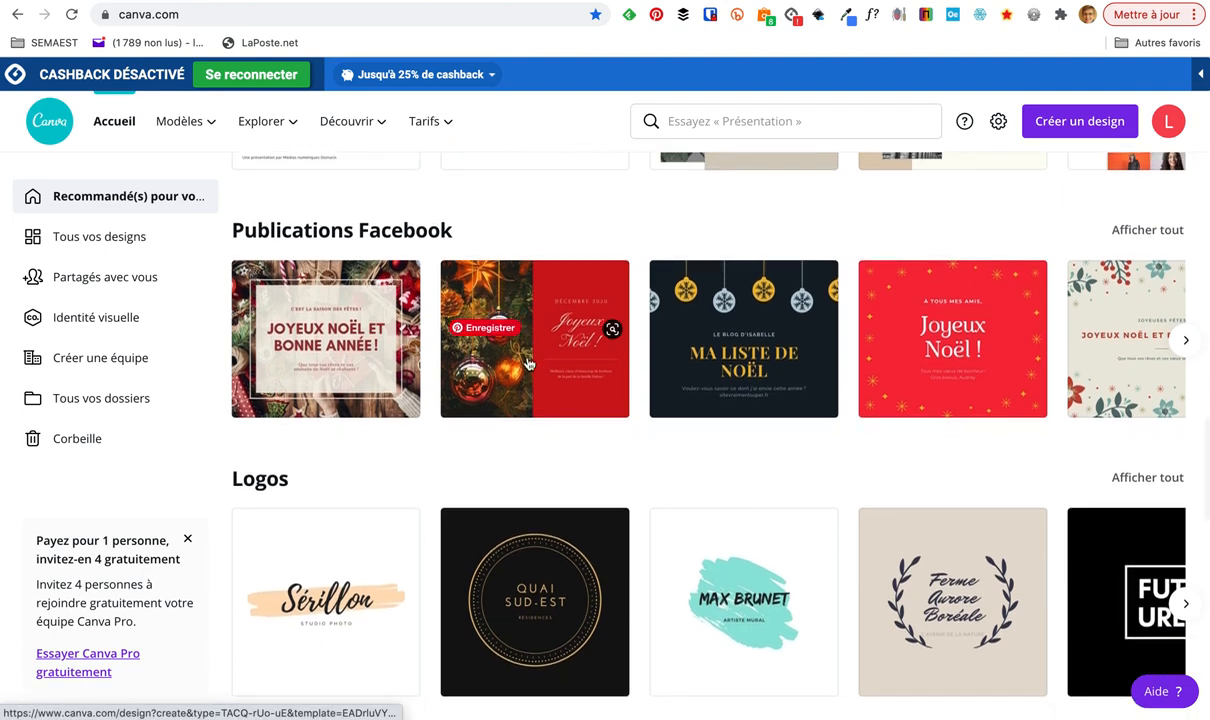
{"action": "left_click", "coordinate": [530, 364]}
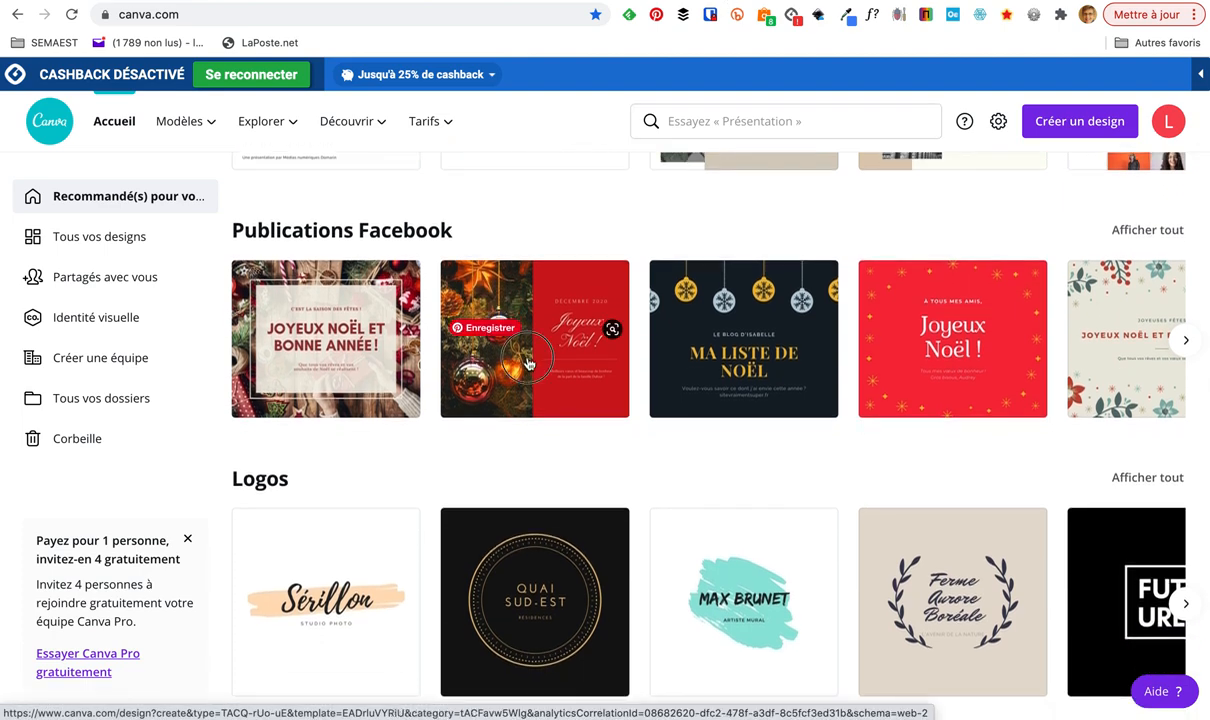
{"action": "left_click", "coordinate": [550, 305]}
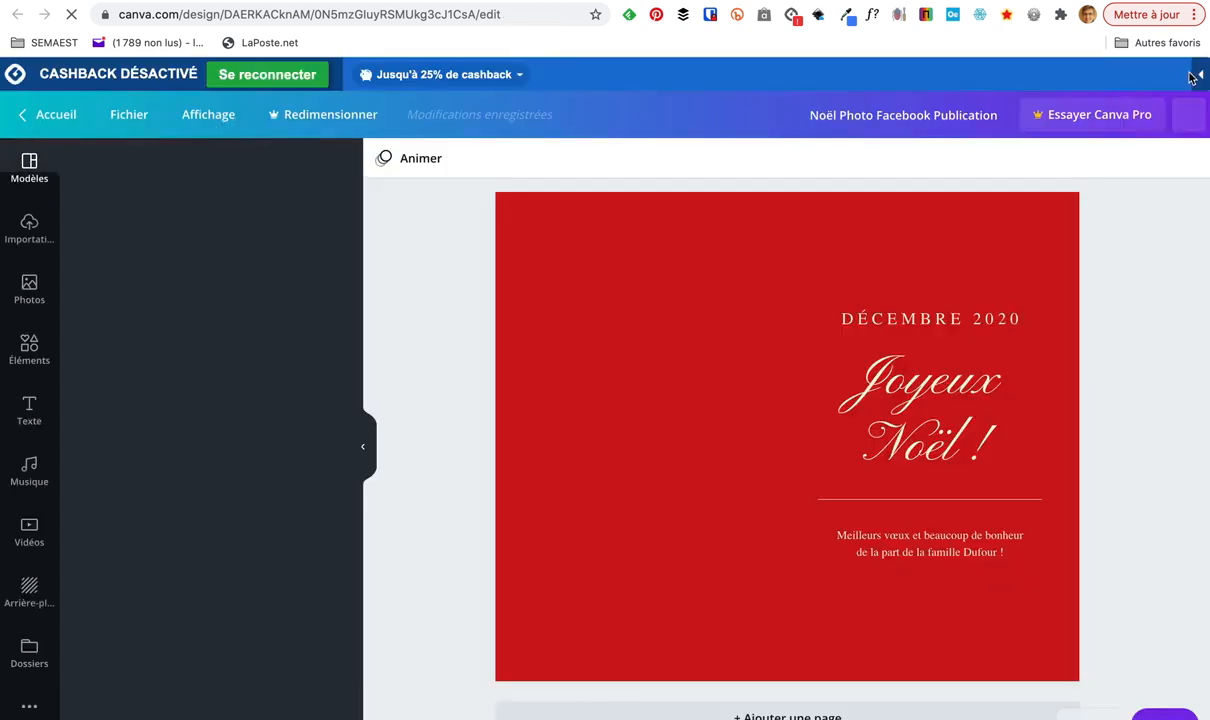
{"action": "left_click", "coordinate": [1196, 76]}
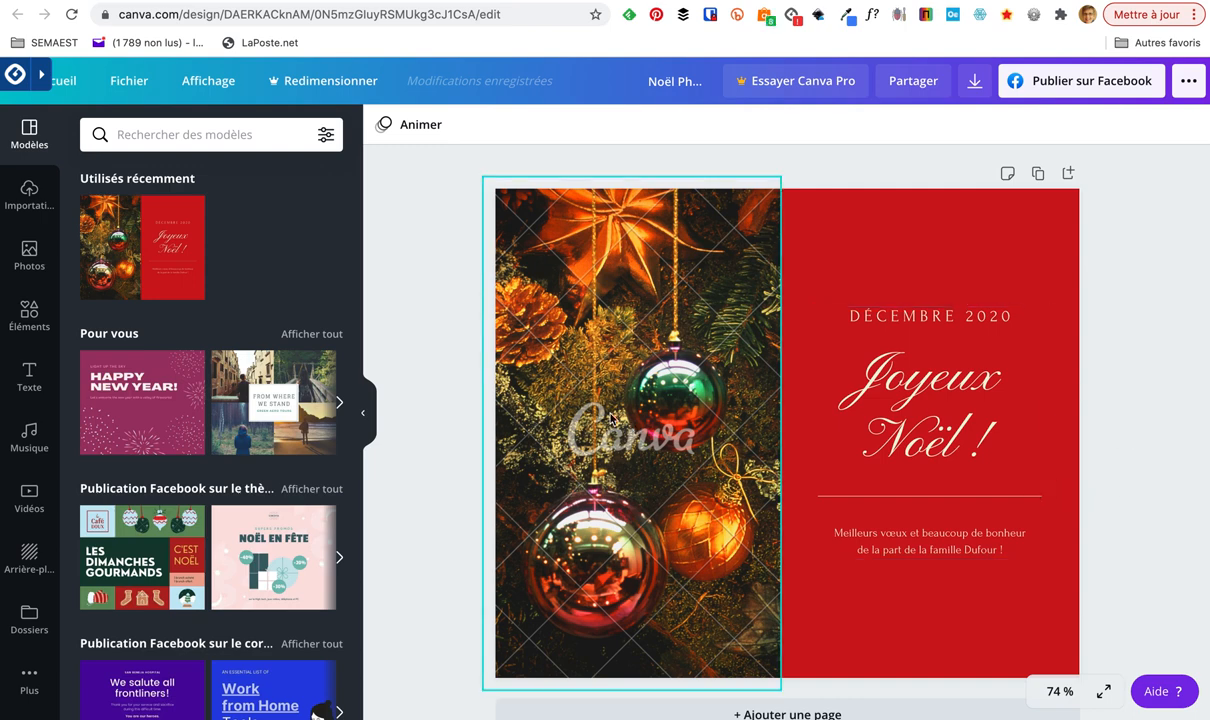
- Add the uploaded photo of the red crocheted heart among fairy lights to the page
{"action": "left_click", "coordinate": [30, 196]}
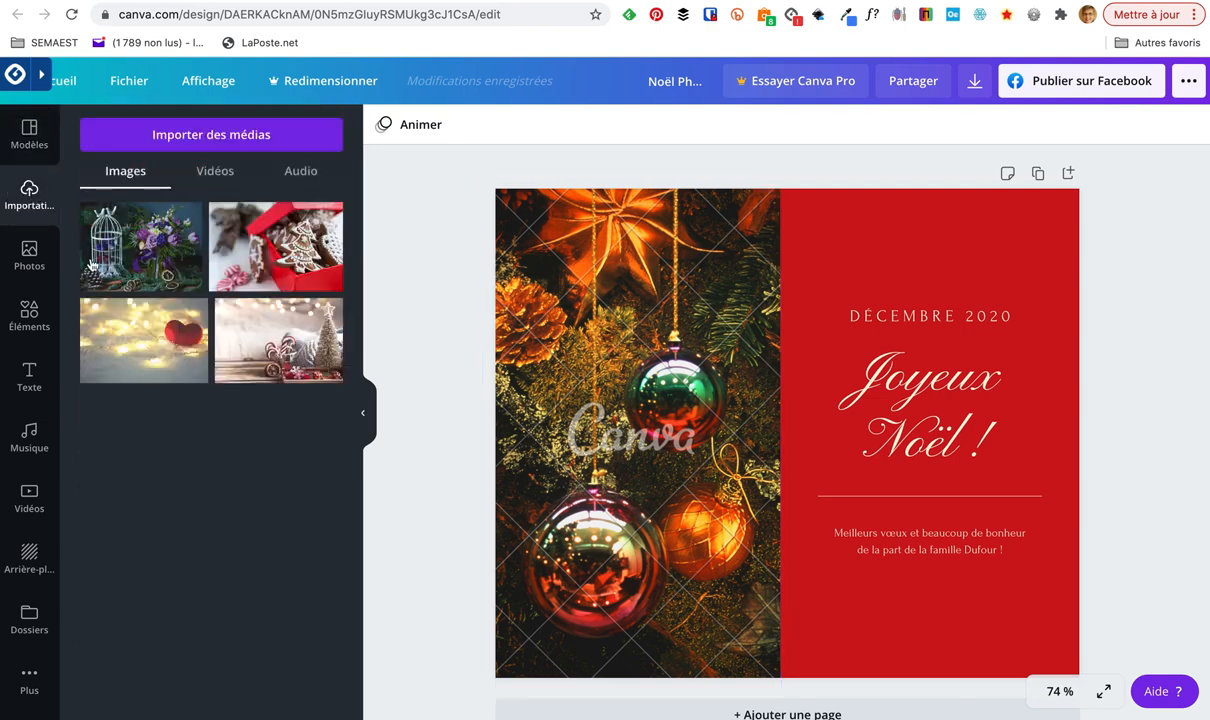
{"action": "left_click", "coordinate": [140, 344]}
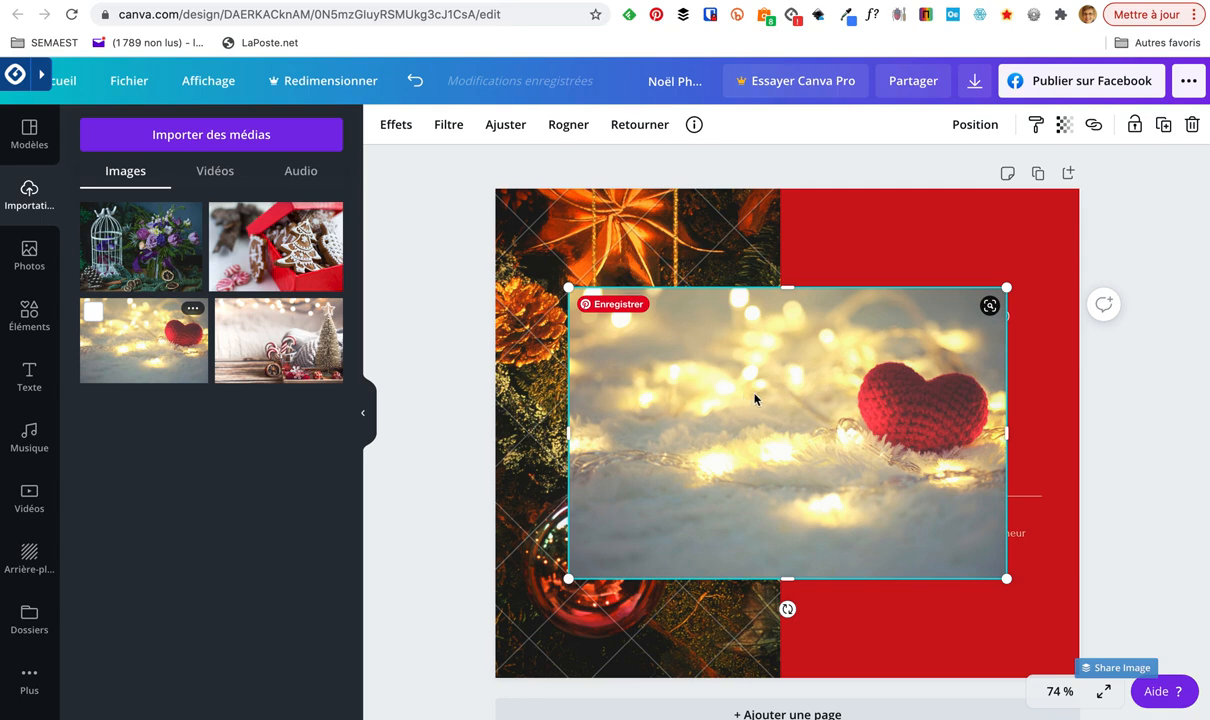
{"action": "left_click_drag", "start_coordinate": [756, 397], "coordinate": [720, 370]}
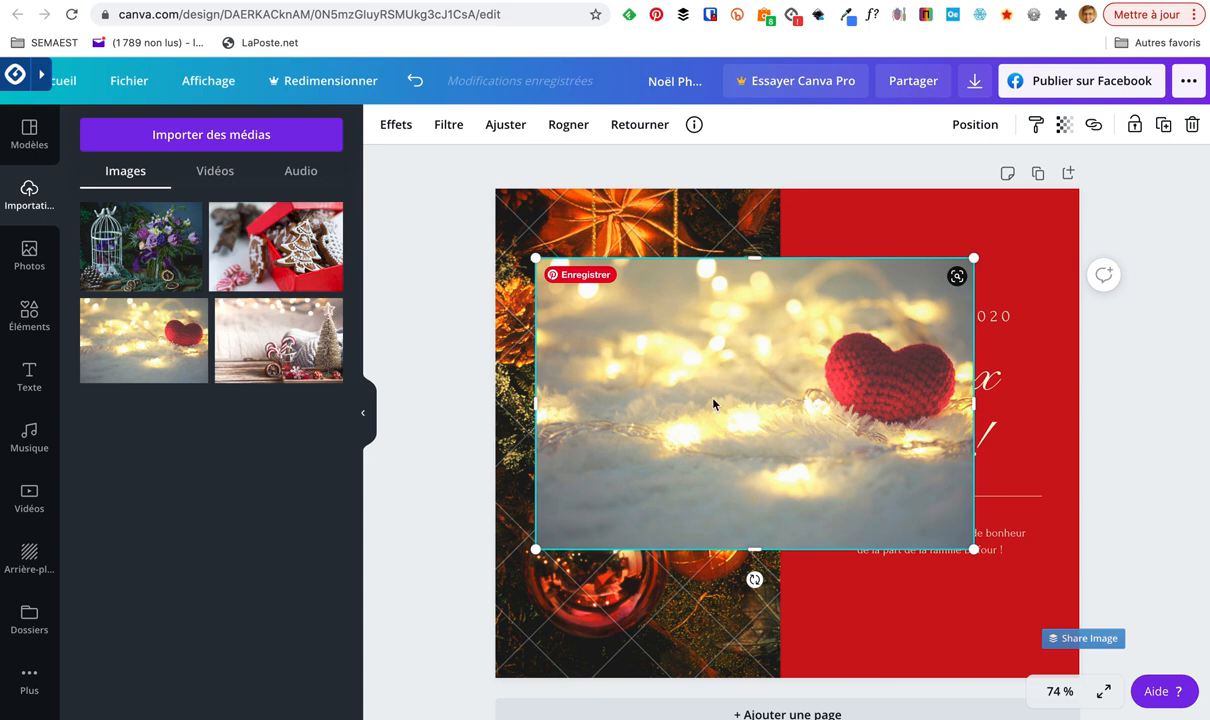
- Flip the heart photo horizontally and align it with the page's upper-left corner
{"action": "left_click", "coordinate": [645, 126]}
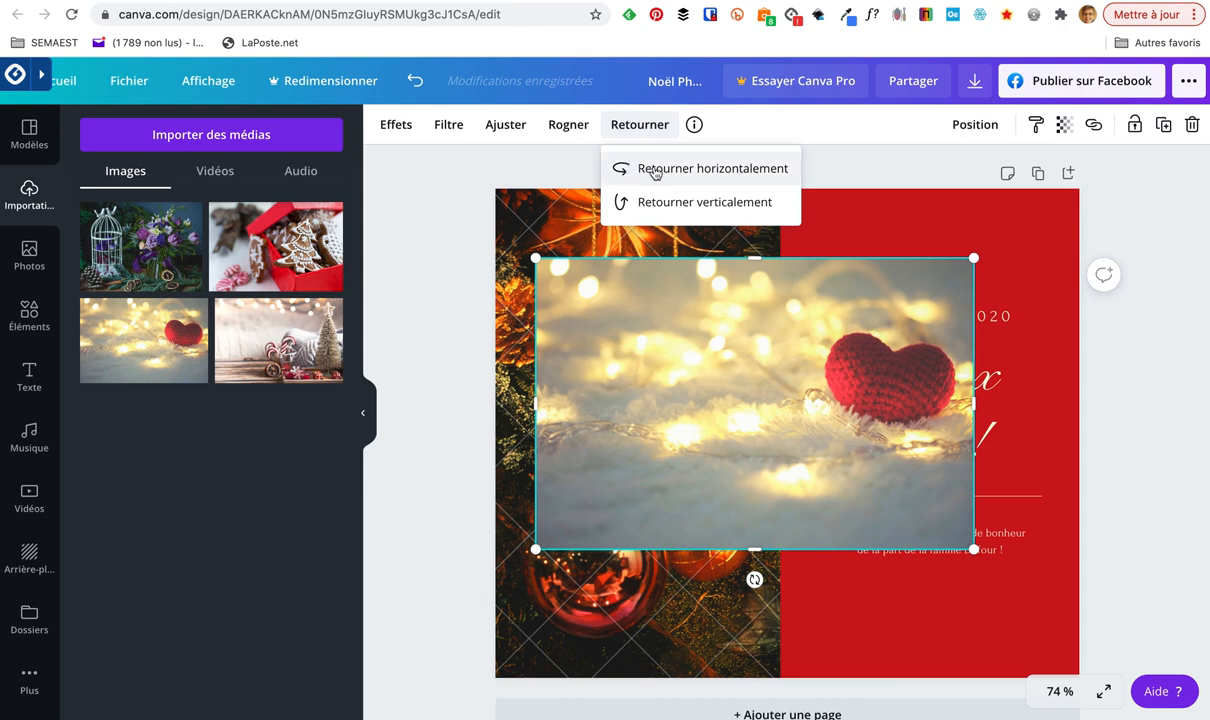
{"action": "left_click", "coordinate": [655, 170]}
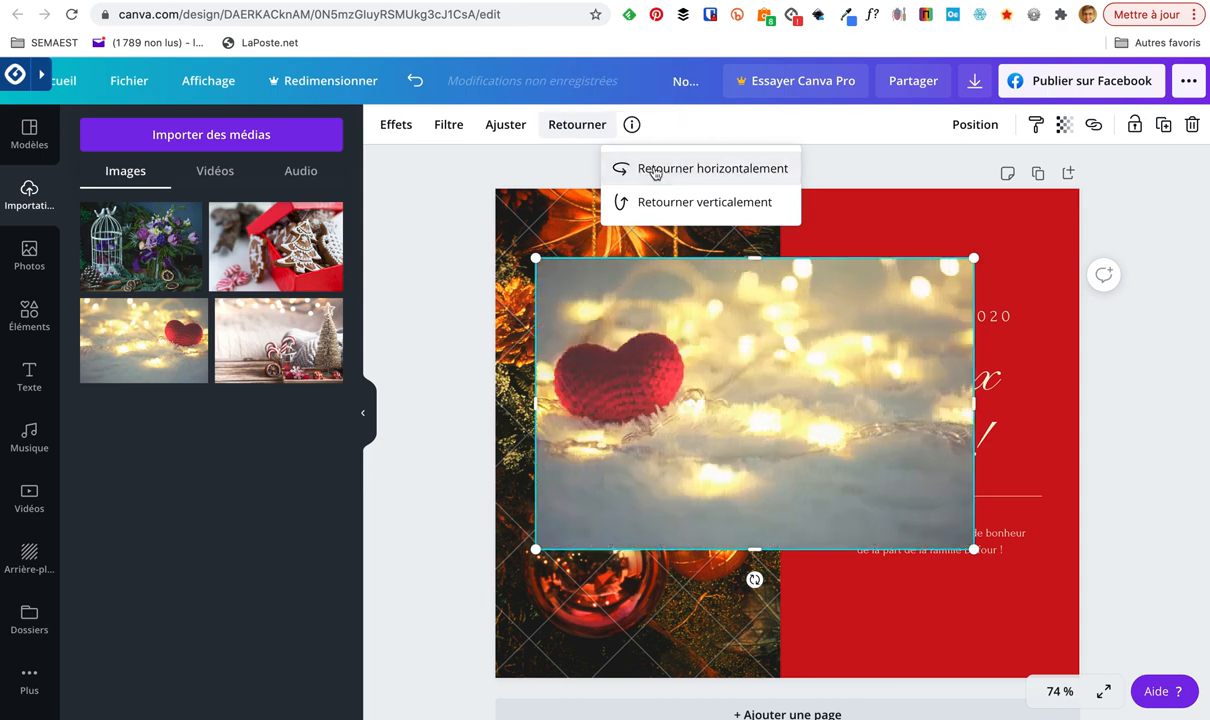
{"action": "left_click_drag", "start_coordinate": [697, 343], "coordinate": [662, 274]}
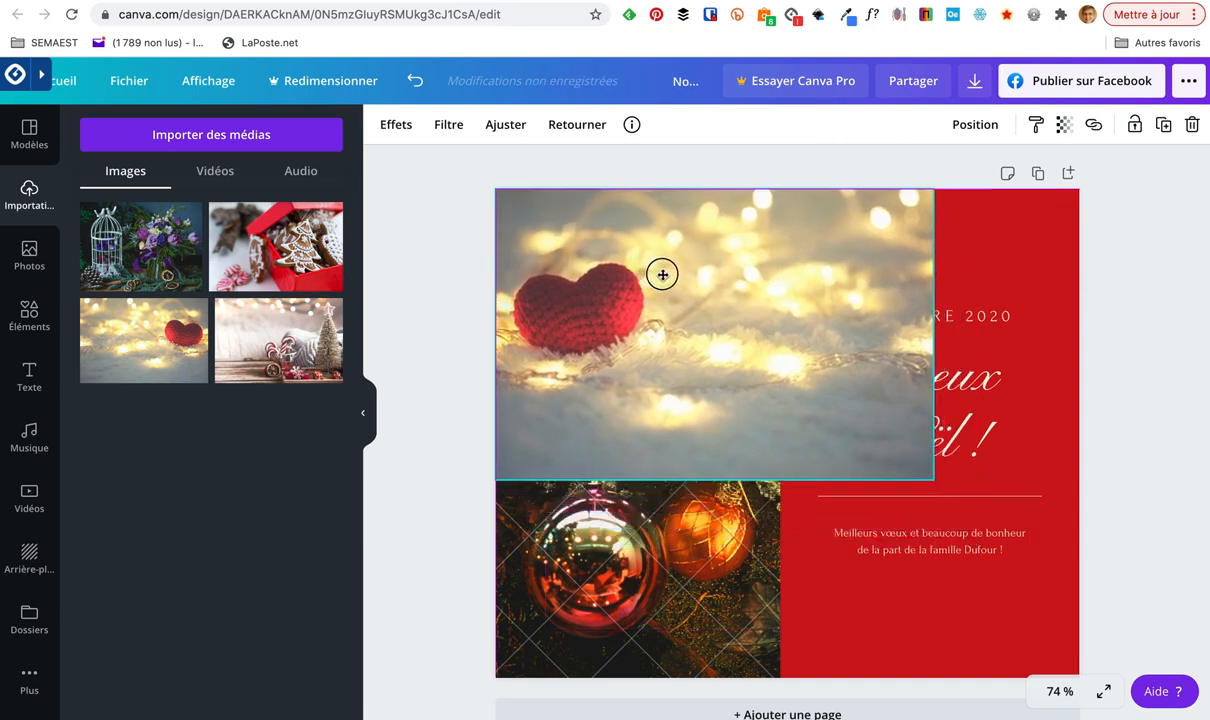
- Delete the Christmas baubles photo and enlarge the heart photo until it covers the whole page
{"action": "left_click", "coordinate": [638, 558]}
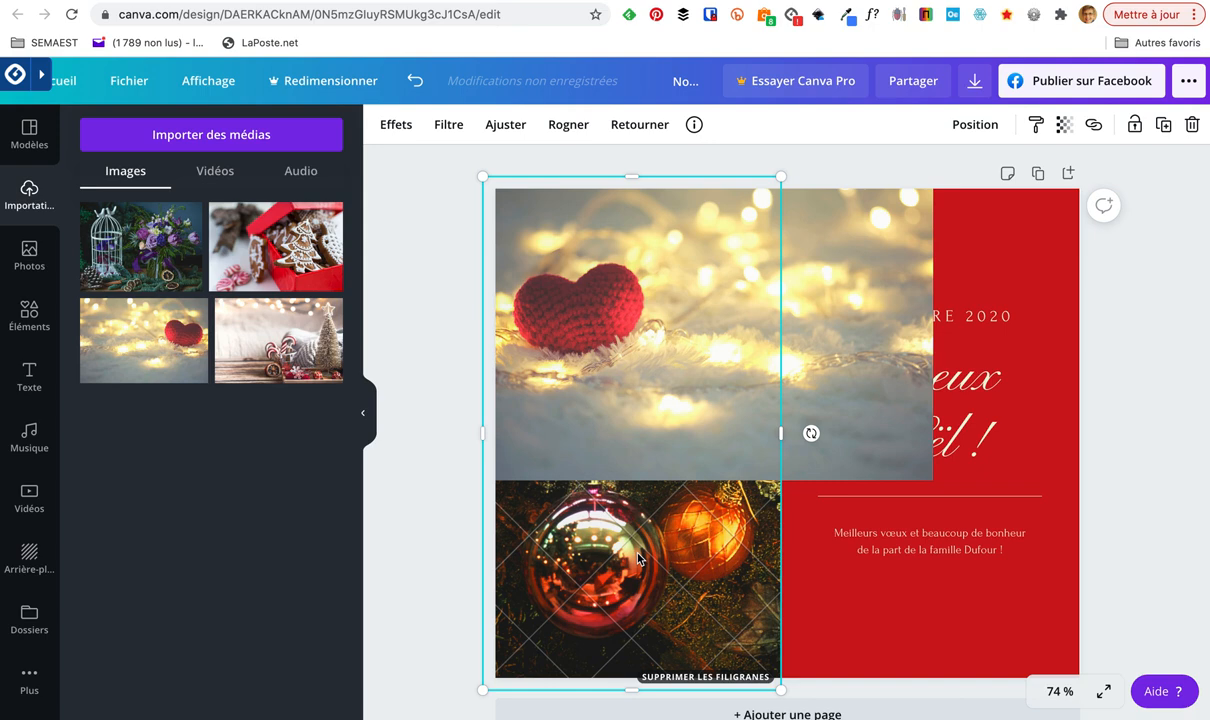
{"action": "key", "text": "Delete"}
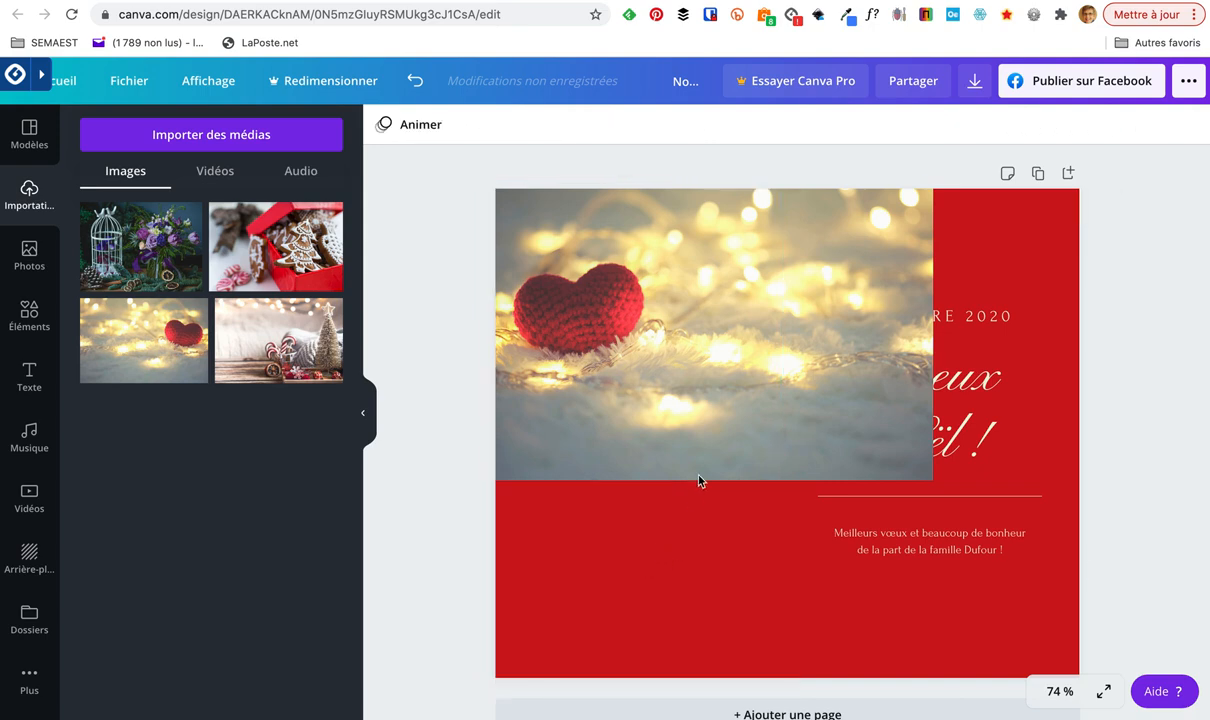
{"action": "left_click", "coordinate": [906, 466]}
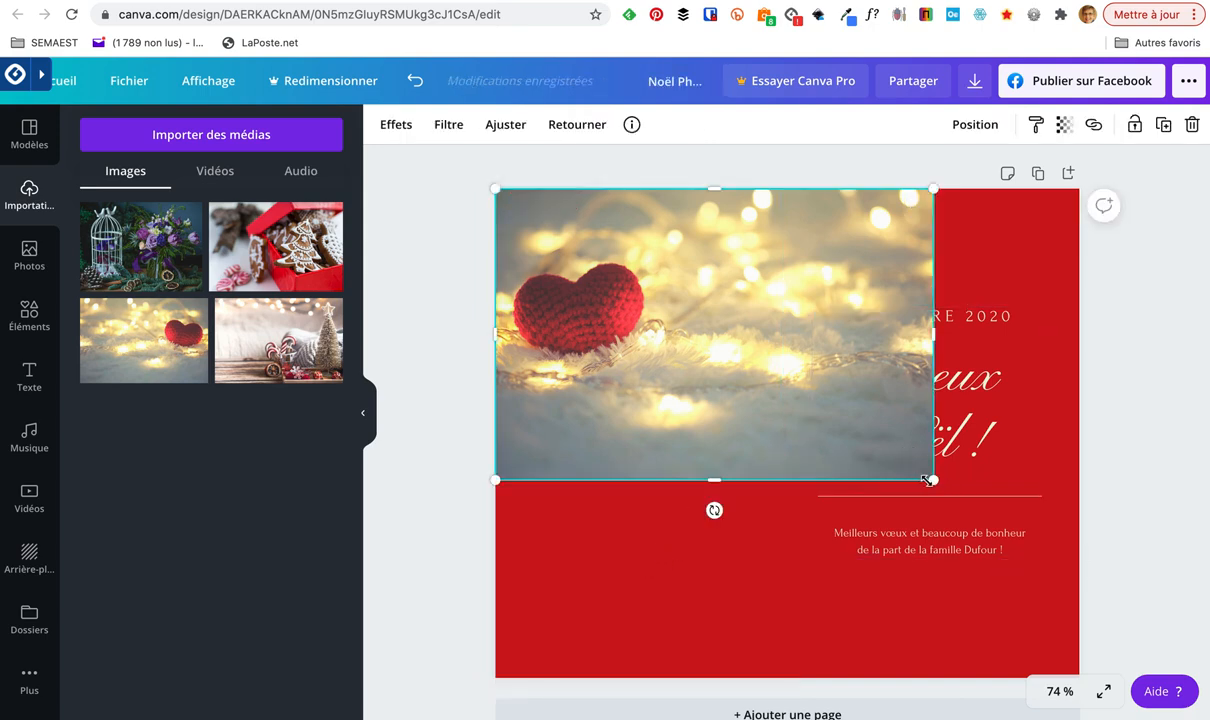
{"action": "left_click_drag", "start_coordinate": [932, 480], "coordinate": [1203, 692]}
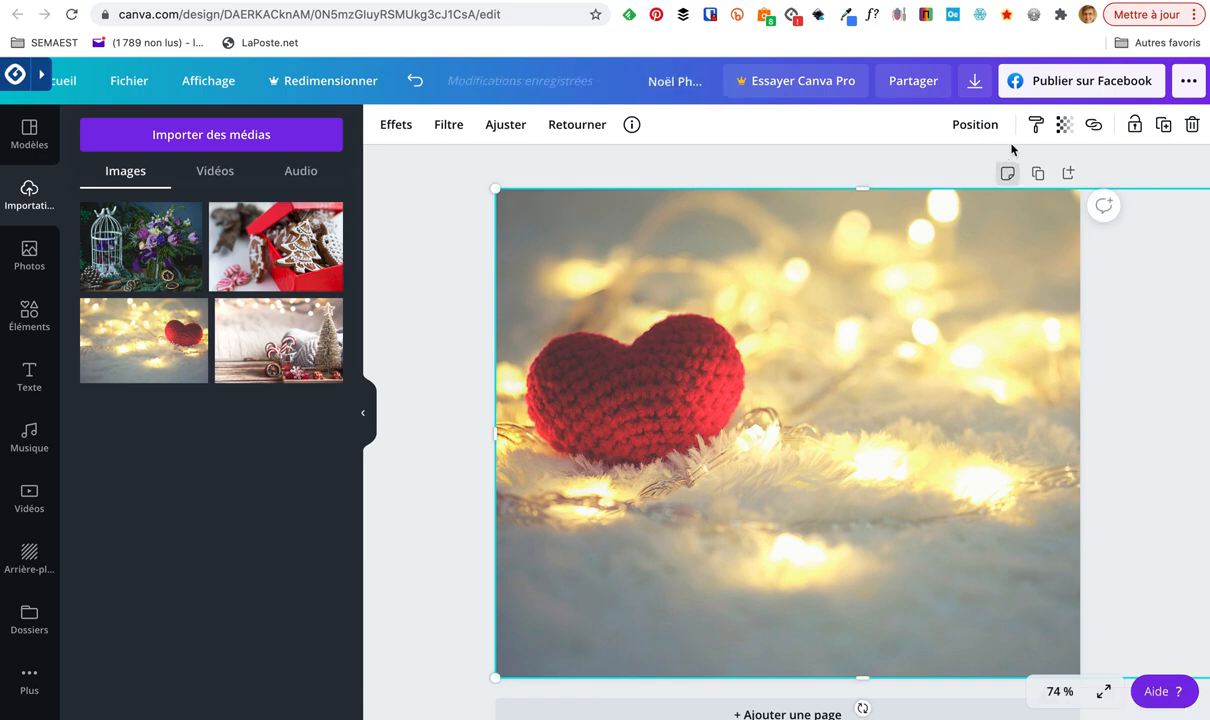
- Send the heart photo backward behind the "Joyeux Noël !" text group
{"action": "left_click", "coordinate": [976, 125]}
{"action": "left_click", "coordinate": [937, 179]}
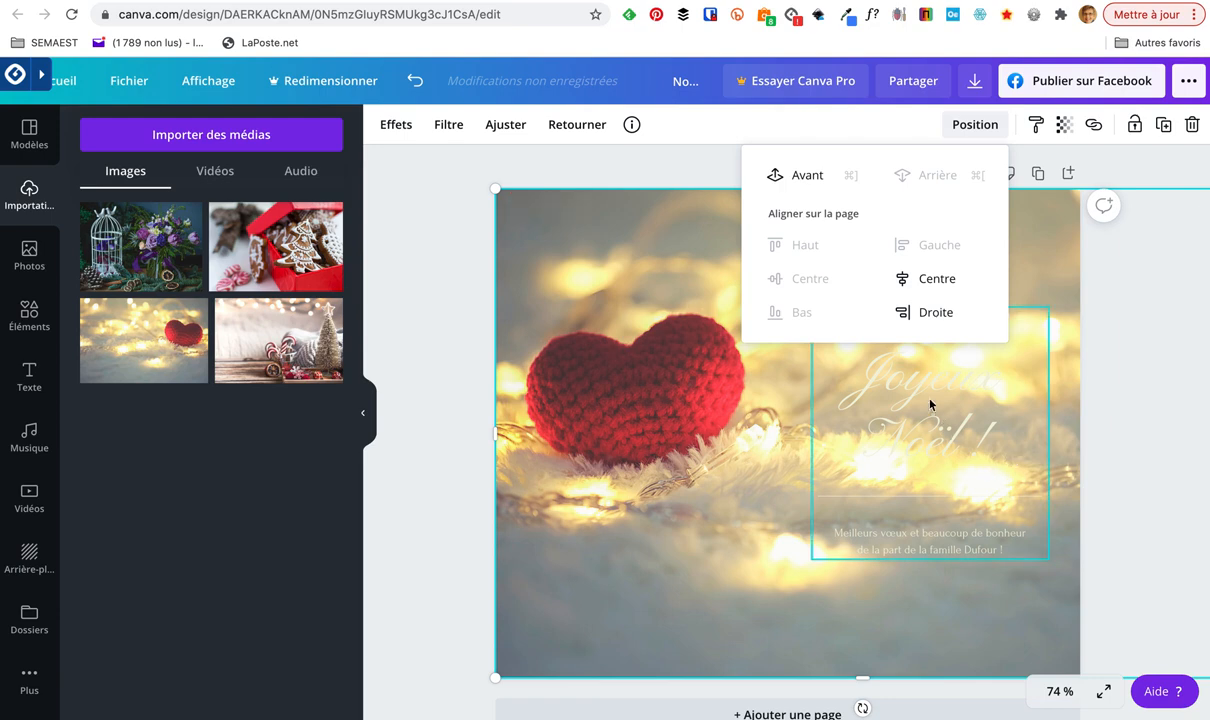
{"action": "left_click", "coordinate": [1109, 406]}
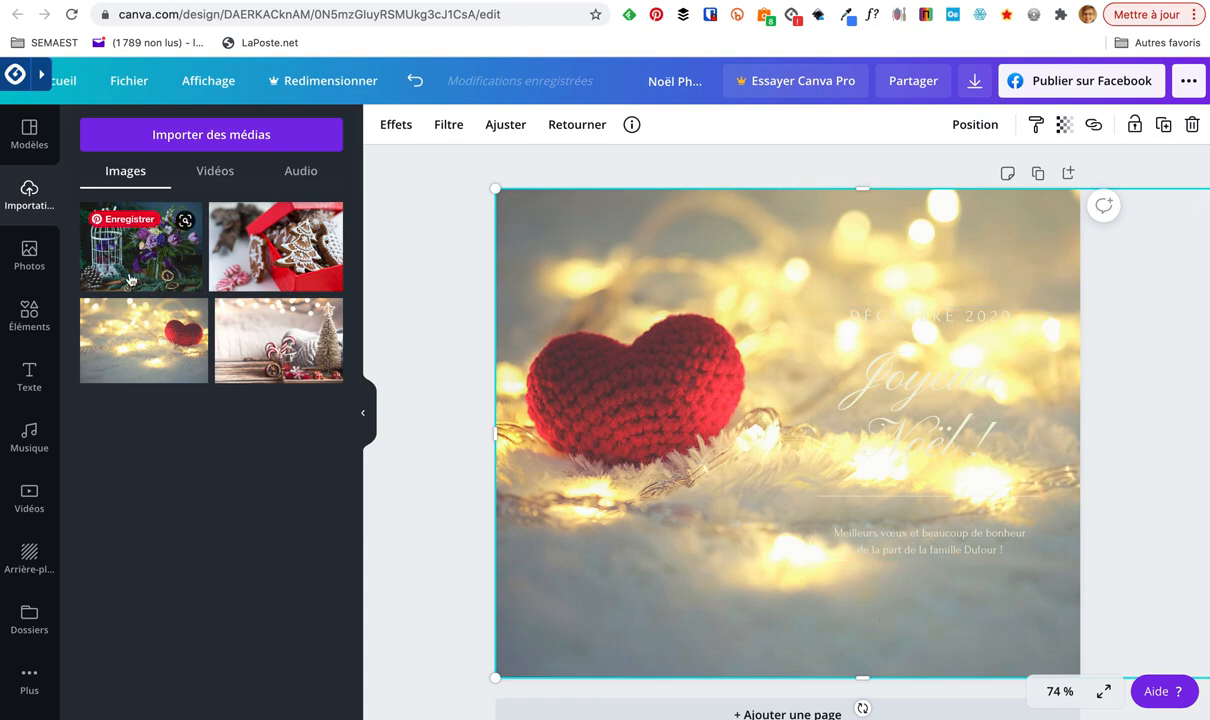
- Add a square from the basic shapes and place it over the text beside the heart
{"action": "left_click", "coordinate": [30, 326]}
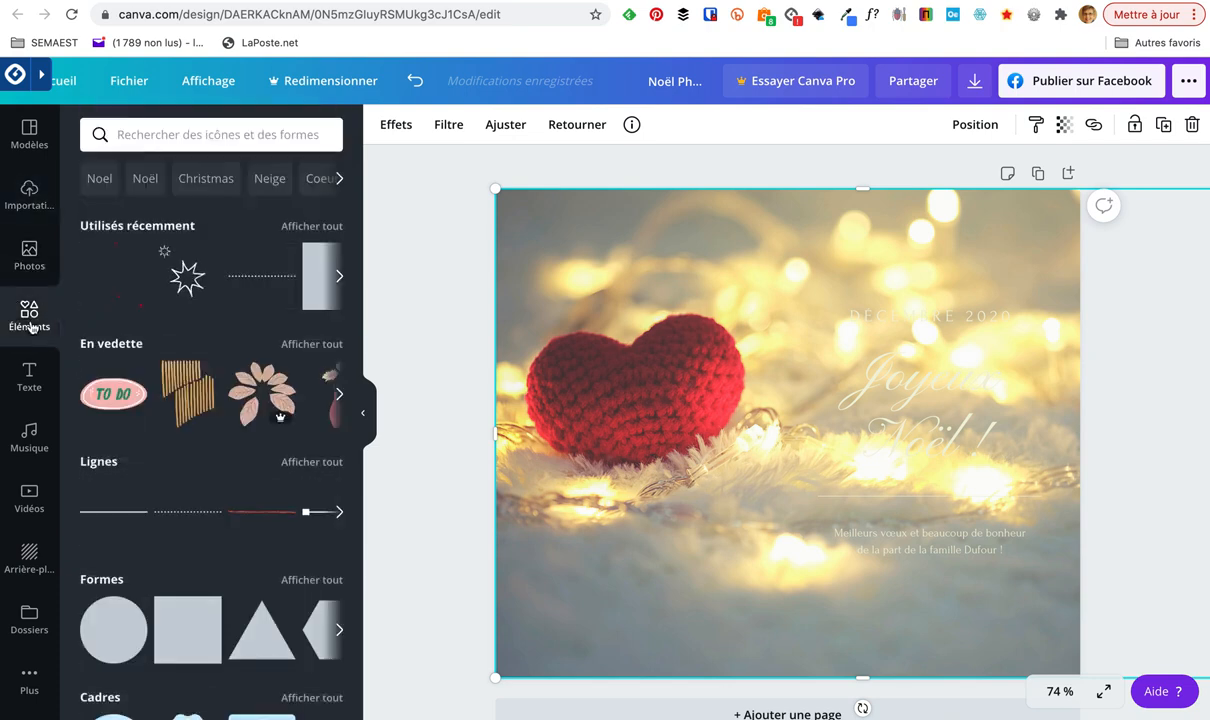
{"action": "left_click", "coordinate": [204, 607]}
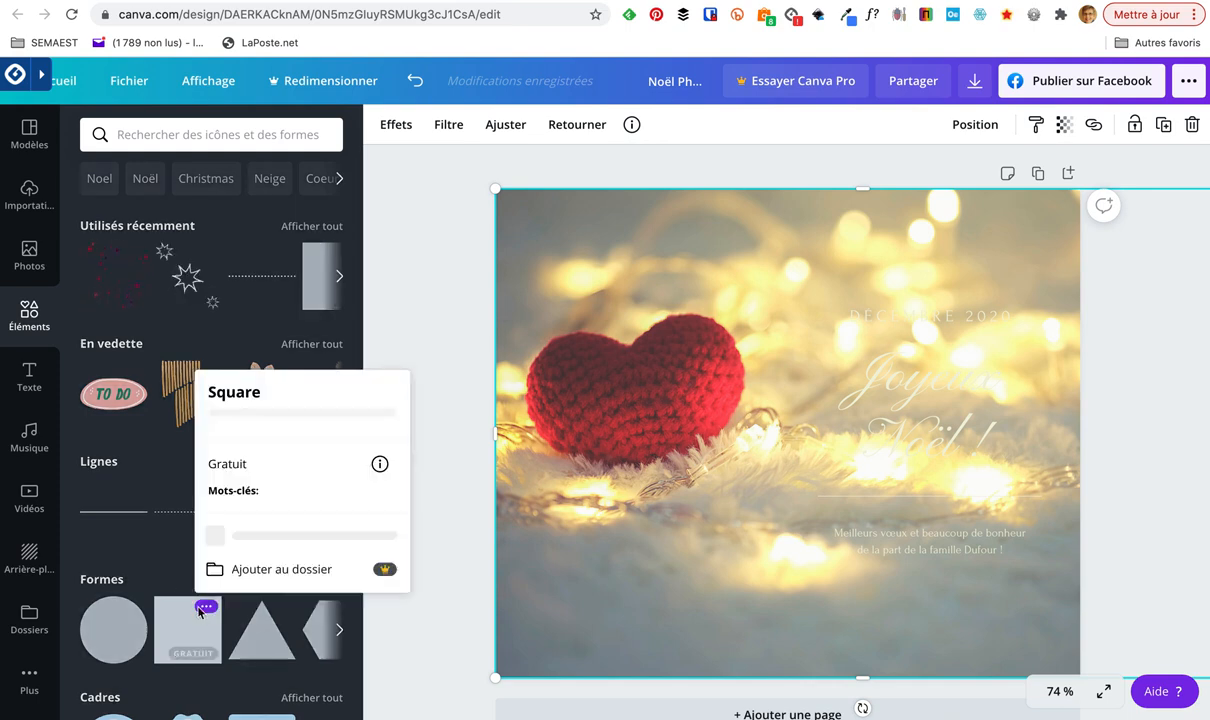
{"action": "left_click", "coordinate": [189, 619]}
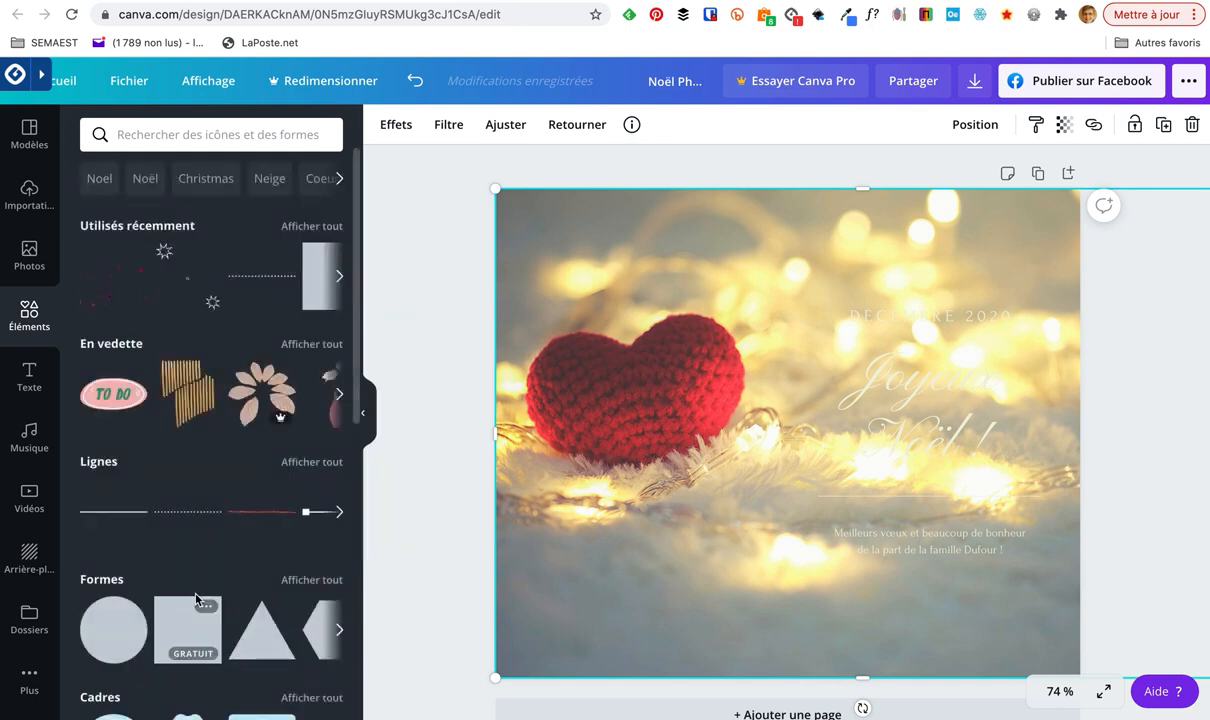
{"action": "left_click_drag", "start_coordinate": [491, 598], "coordinate": [686, 597]}
{"action": "left_click_drag", "start_coordinate": [782, 468], "coordinate": [891, 251]}
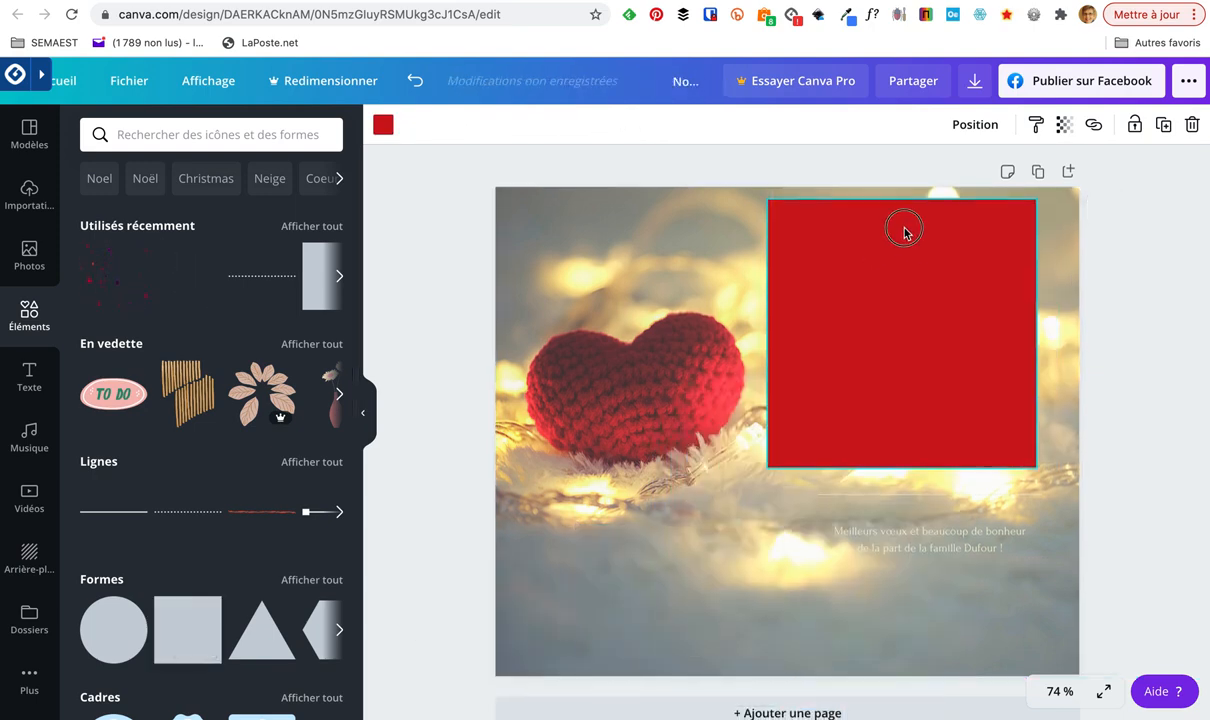
- Fit the red square against the page's right edge, stretching it to a height of about 788 and widening it slightly toward the heart
{"action": "left_click_drag", "start_coordinate": [969, 241], "coordinate": [910, 280]}
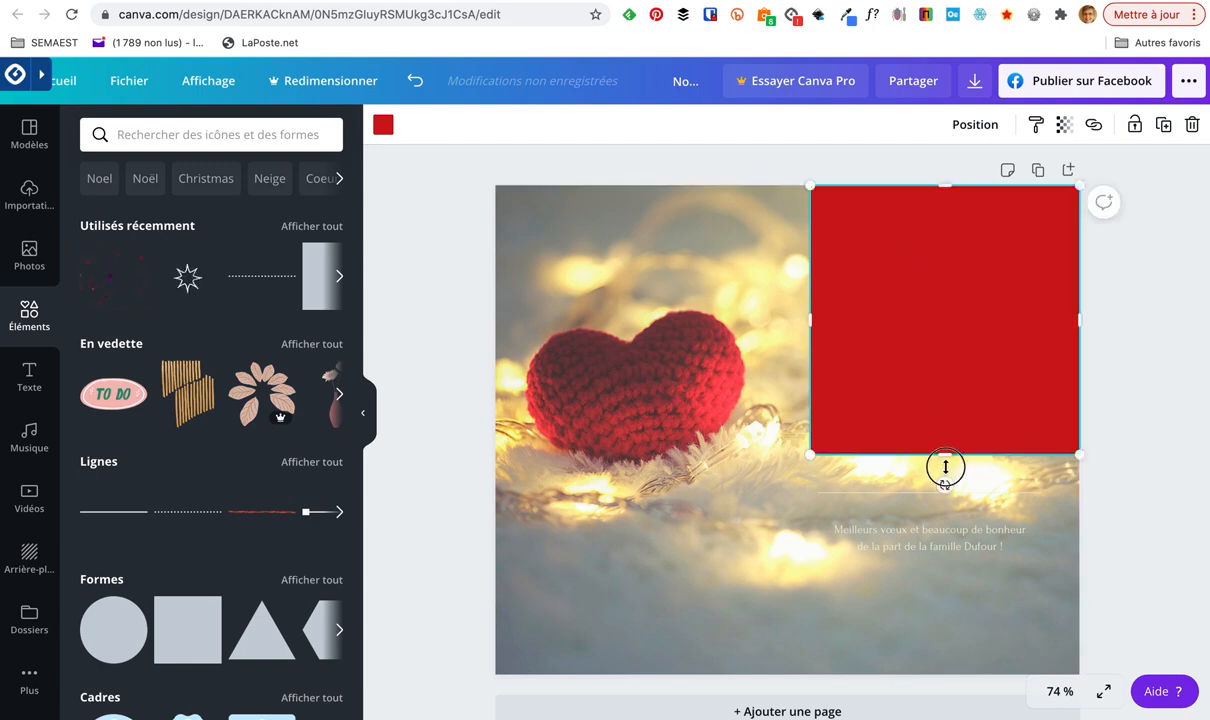
{"action": "left_click_drag", "start_coordinate": [945, 467], "coordinate": [947, 675]}
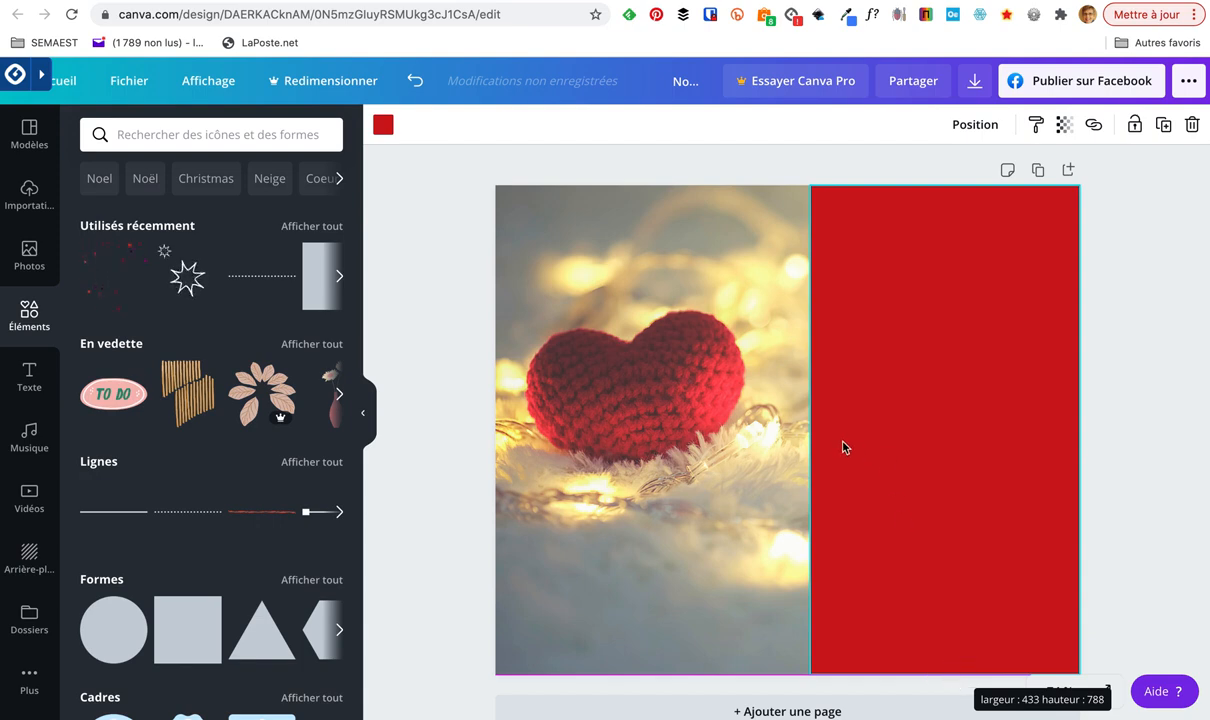
{"action": "left_click_drag", "start_coordinate": [801, 429], "coordinate": [788, 429]}
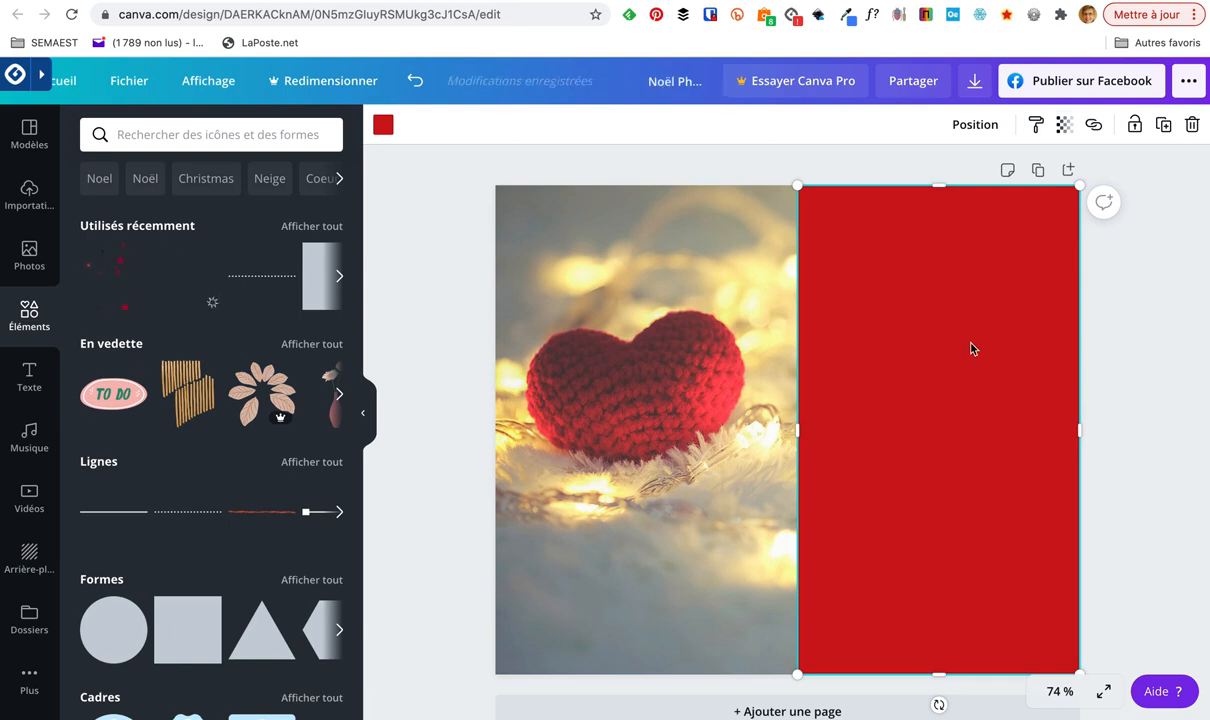
- Send the red panel behind the "Joyeux Noël !" text and recolour it dark grey from the default colours
{"action": "left_click", "coordinate": [978, 128]}
{"action": "left_click", "coordinate": [938, 176]}
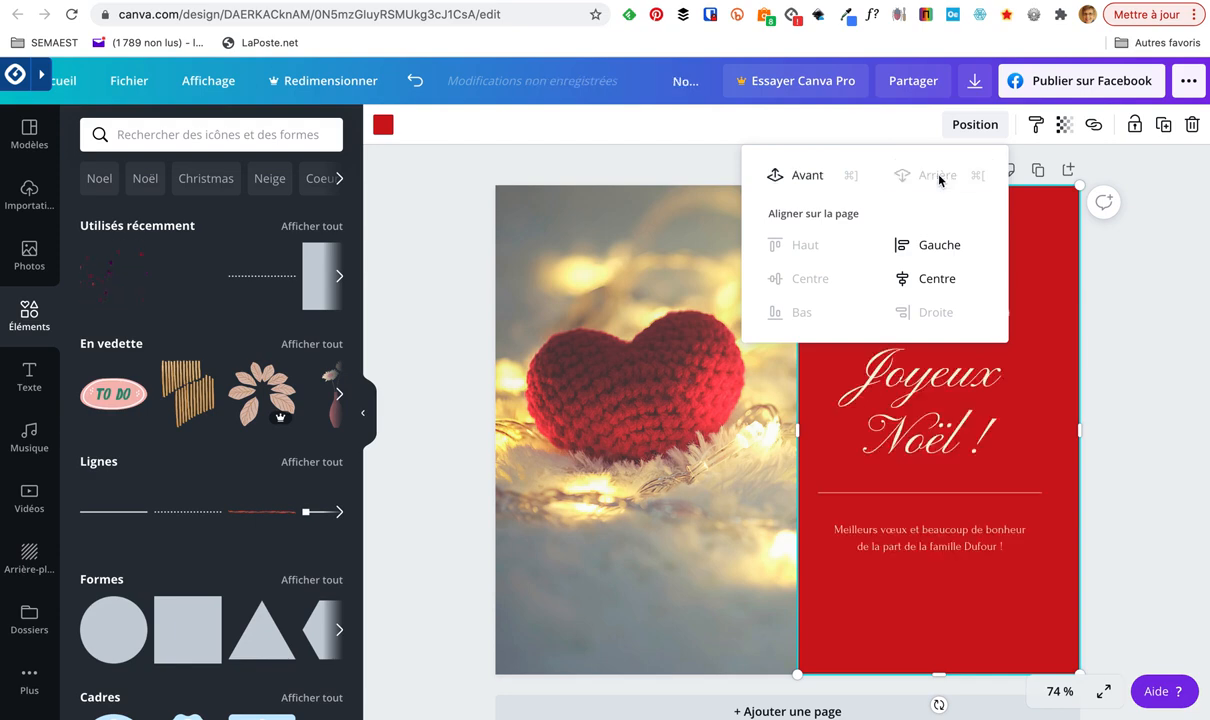
{"action": "left_click", "coordinate": [995, 582]}
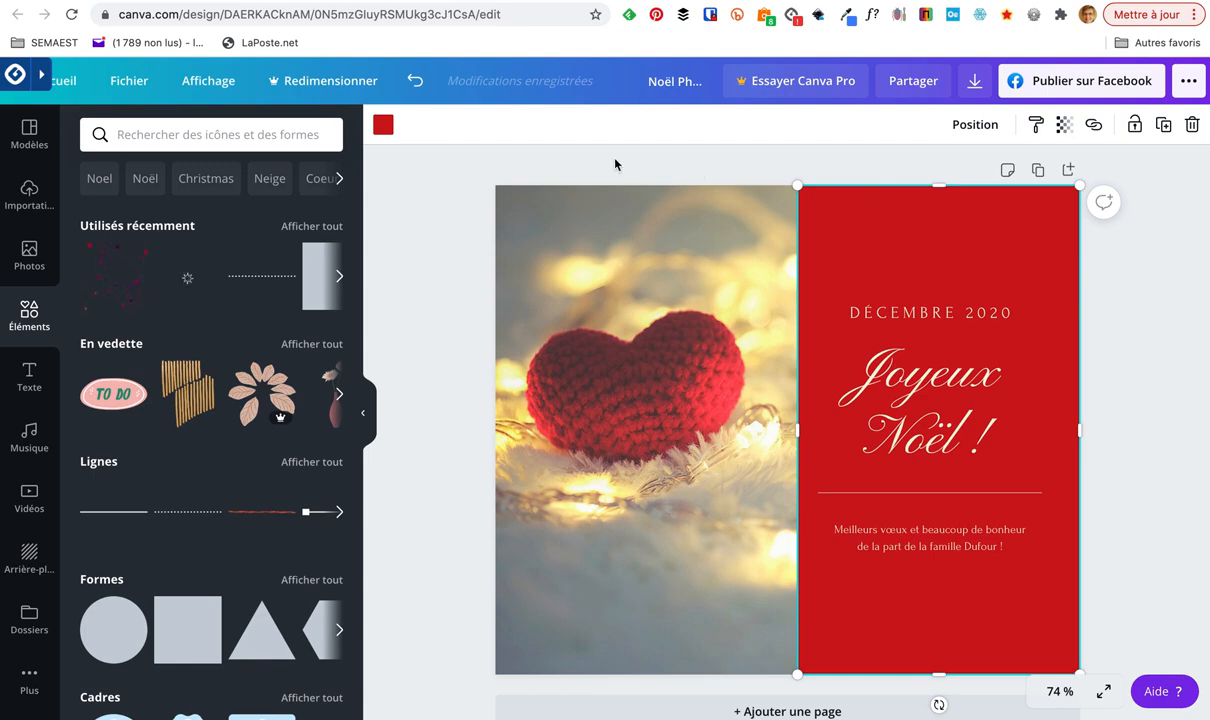
{"action": "left_click", "coordinate": [383, 124]}
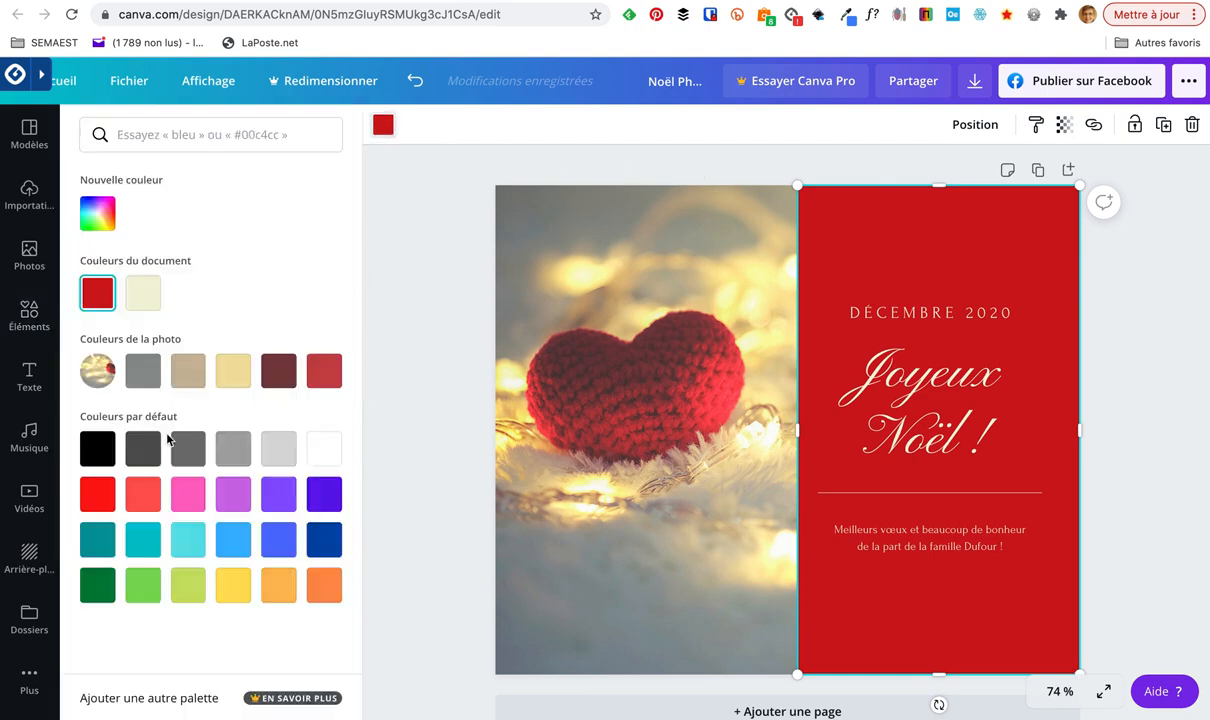
{"action": "left_click", "coordinate": [143, 449]}
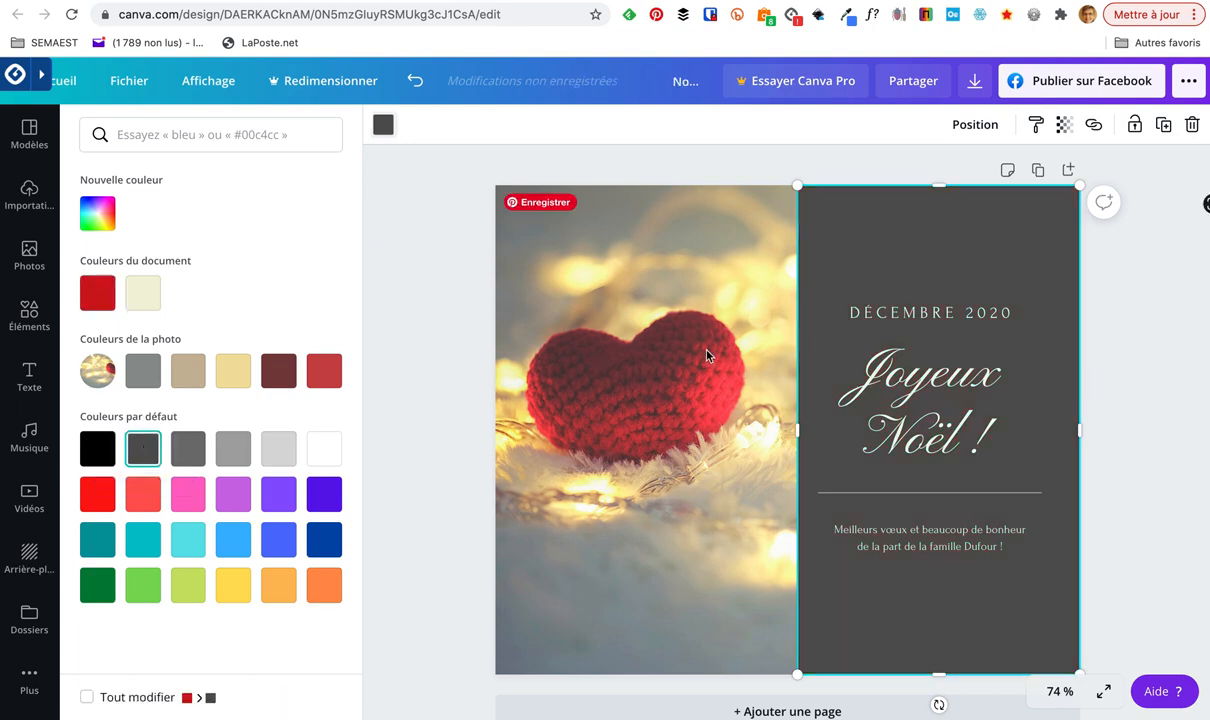
- Ungroup the date, "Joyeux Noël !" title, divider line and greeting text on the grey panel
{"action": "left_click", "coordinate": [951, 343]}
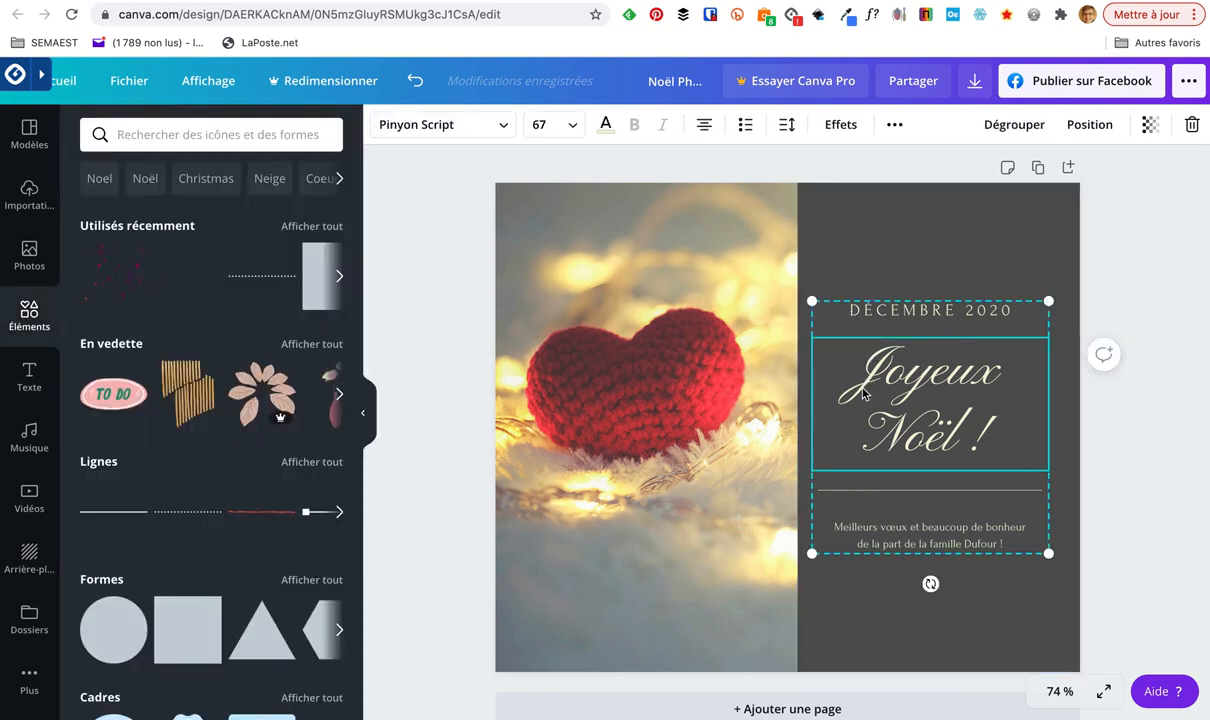
{"action": "left_click", "coordinate": [860, 316]}
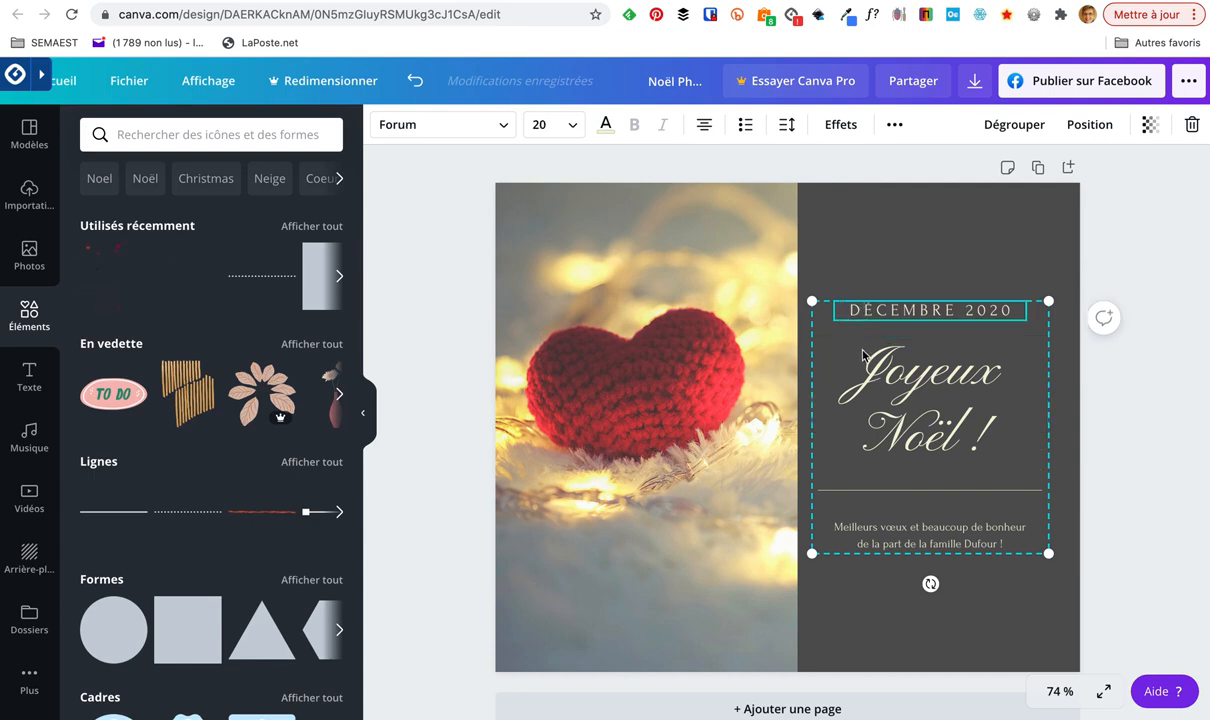
{"action": "right_click", "coordinate": [873, 310]}
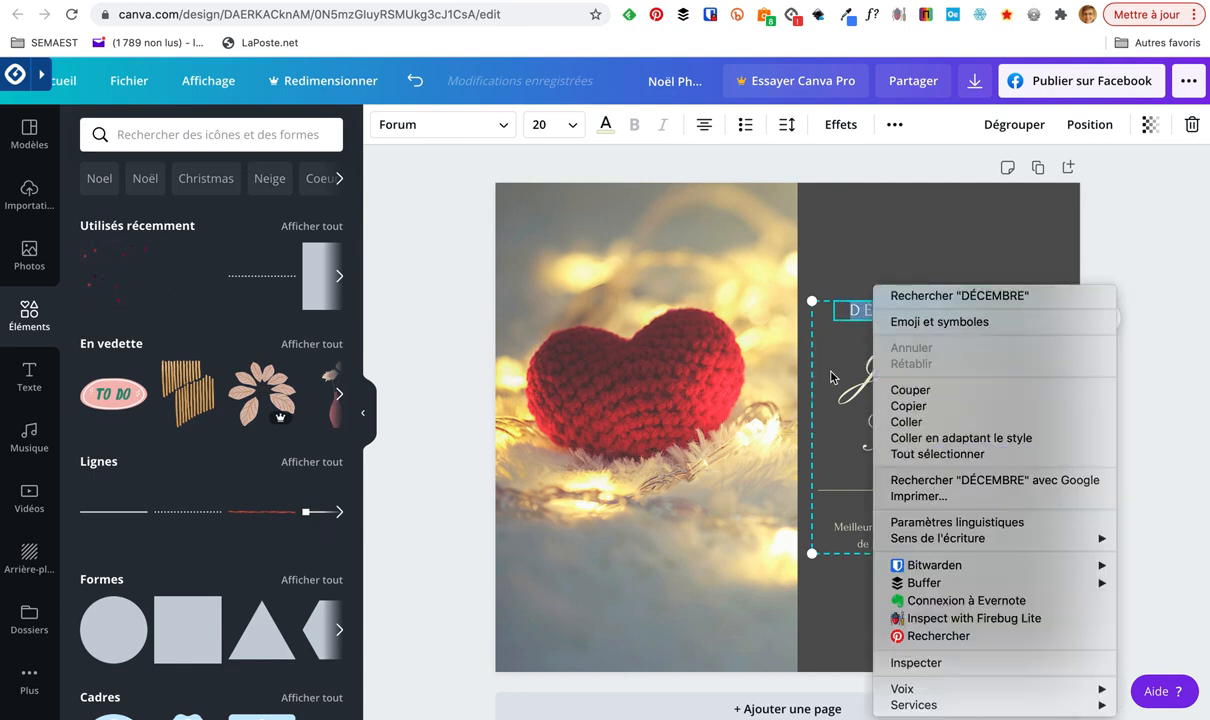
{"action": "left_click", "coordinate": [848, 398]}
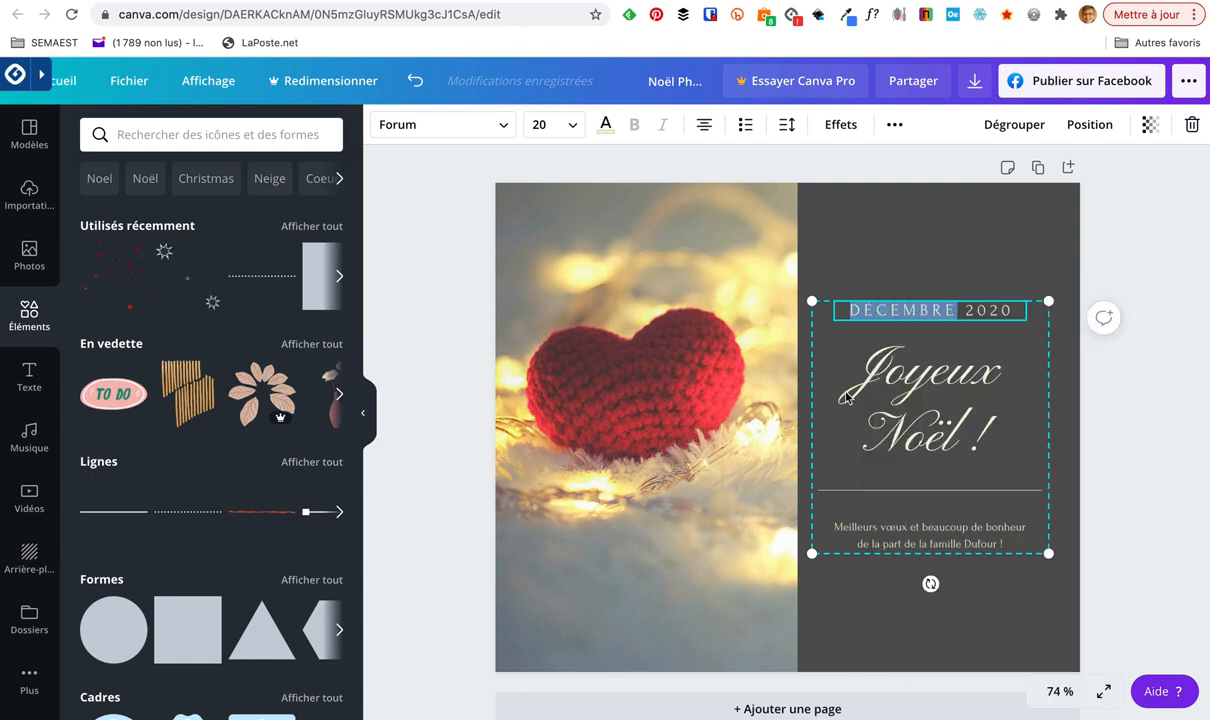
{"action": "right_click", "coordinate": [885, 513]}
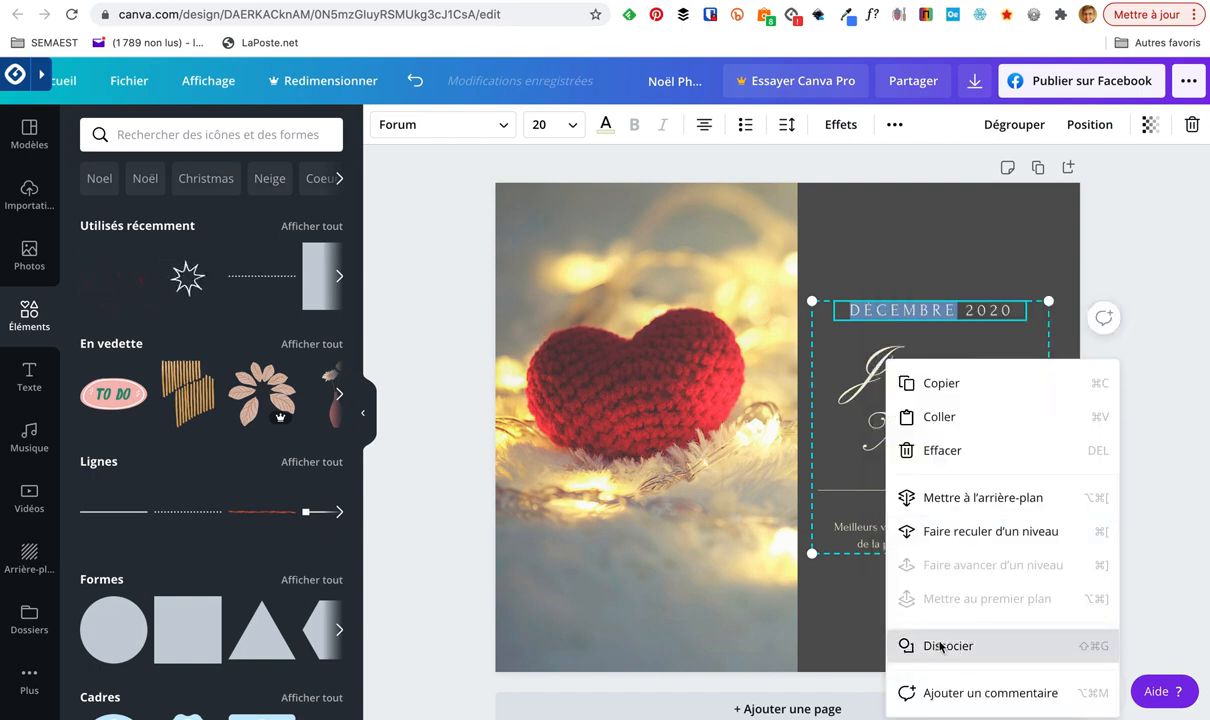
{"action": "left_click", "coordinate": [940, 646]}
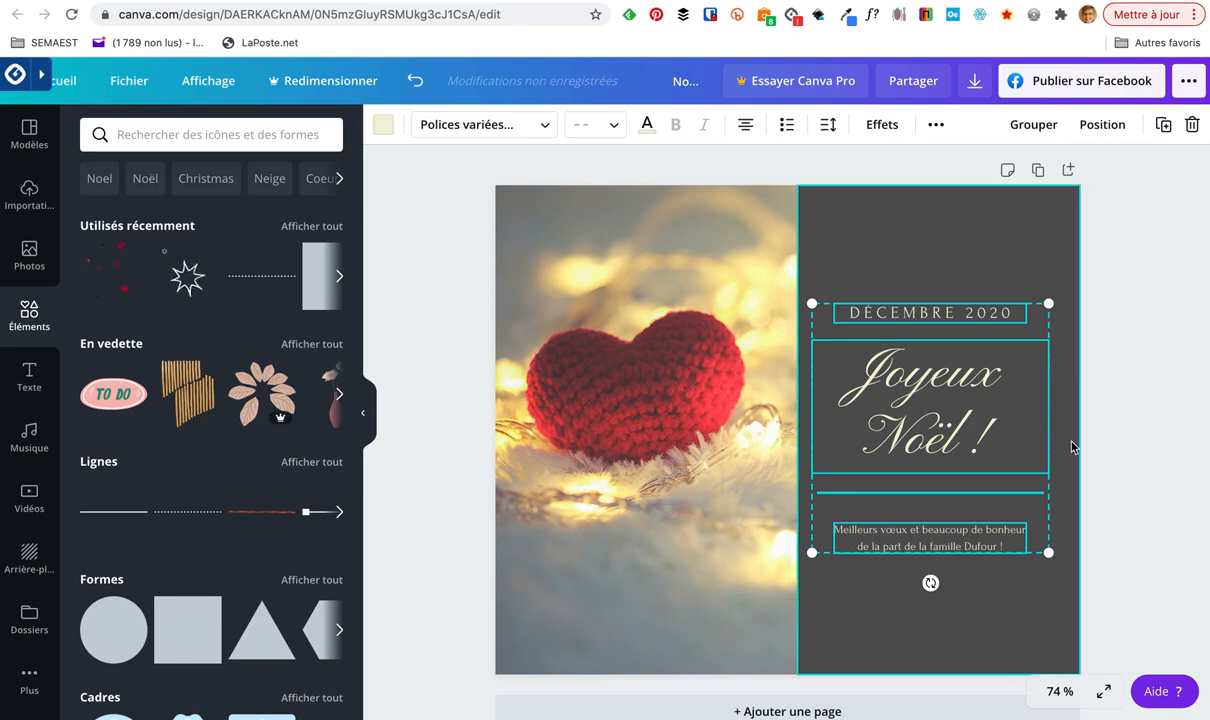
- Delete the "DÉCEMBRE 2020" text above the "Joyeux Noël !" title
{"action": "scroll", "coordinate": [892, 301], "scroll_direction": "down", "scroll_amount": 1}
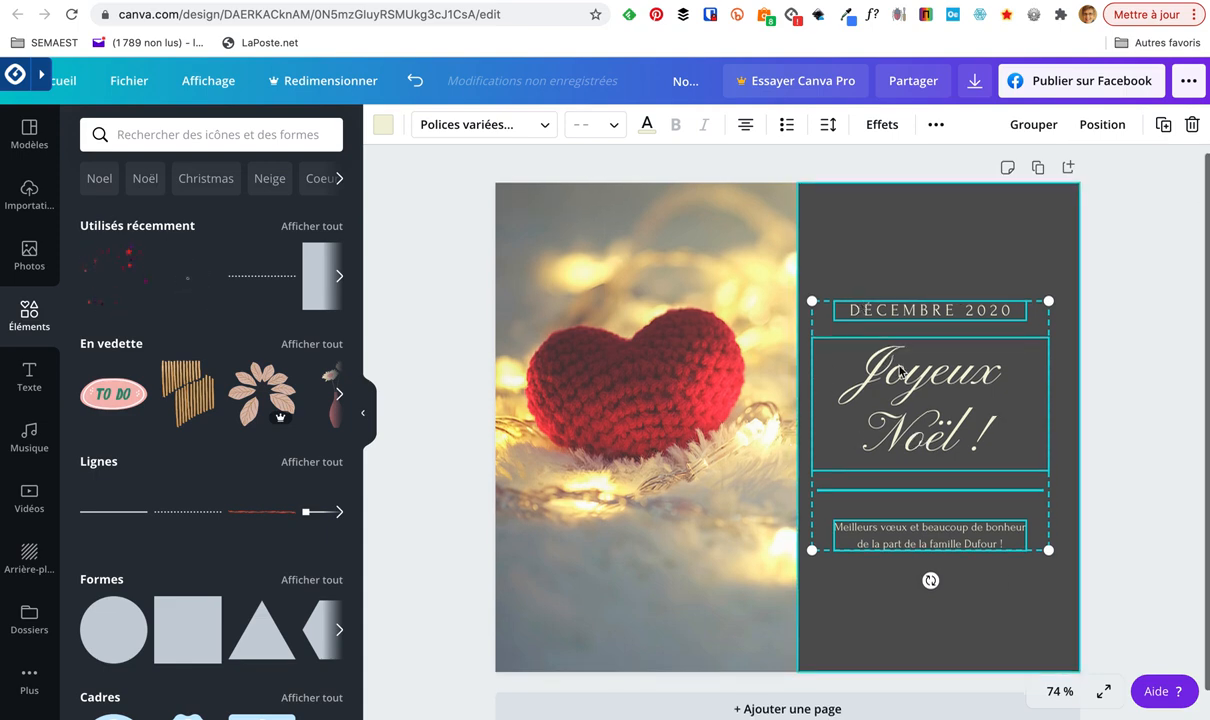
{"action": "left_click", "coordinate": [903, 285]}
{"action": "left_click", "coordinate": [893, 316]}
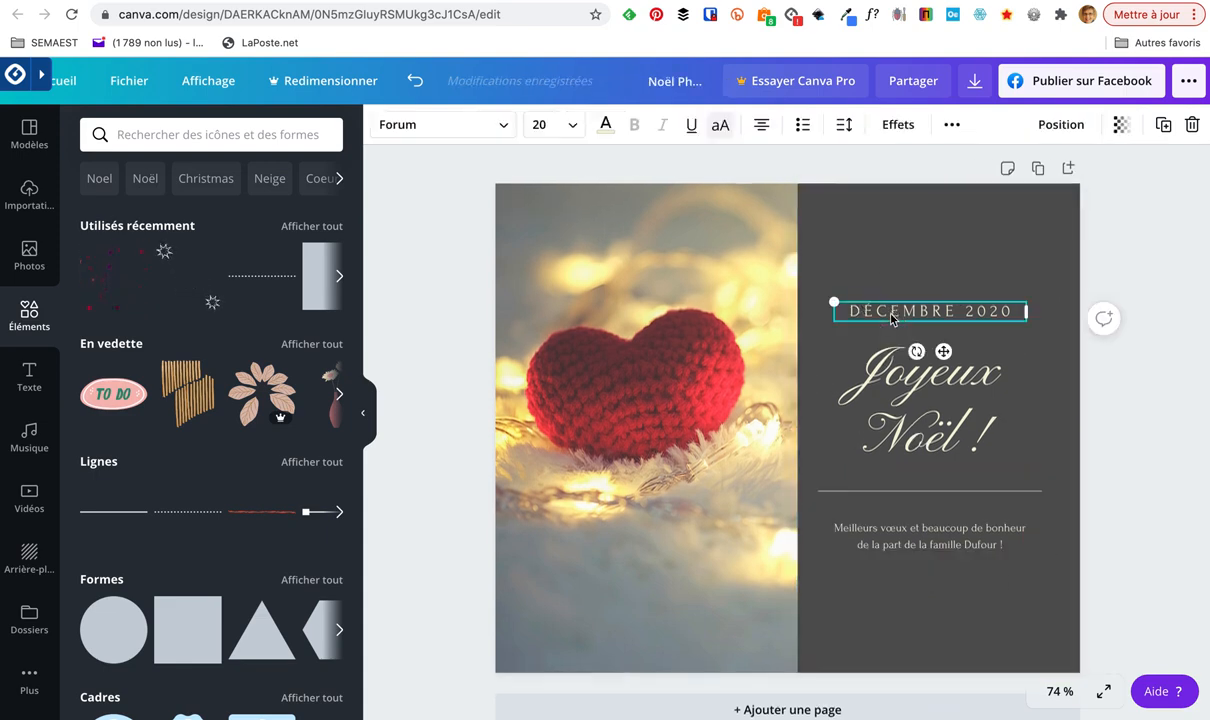
{"action": "key", "text": "Delete"}
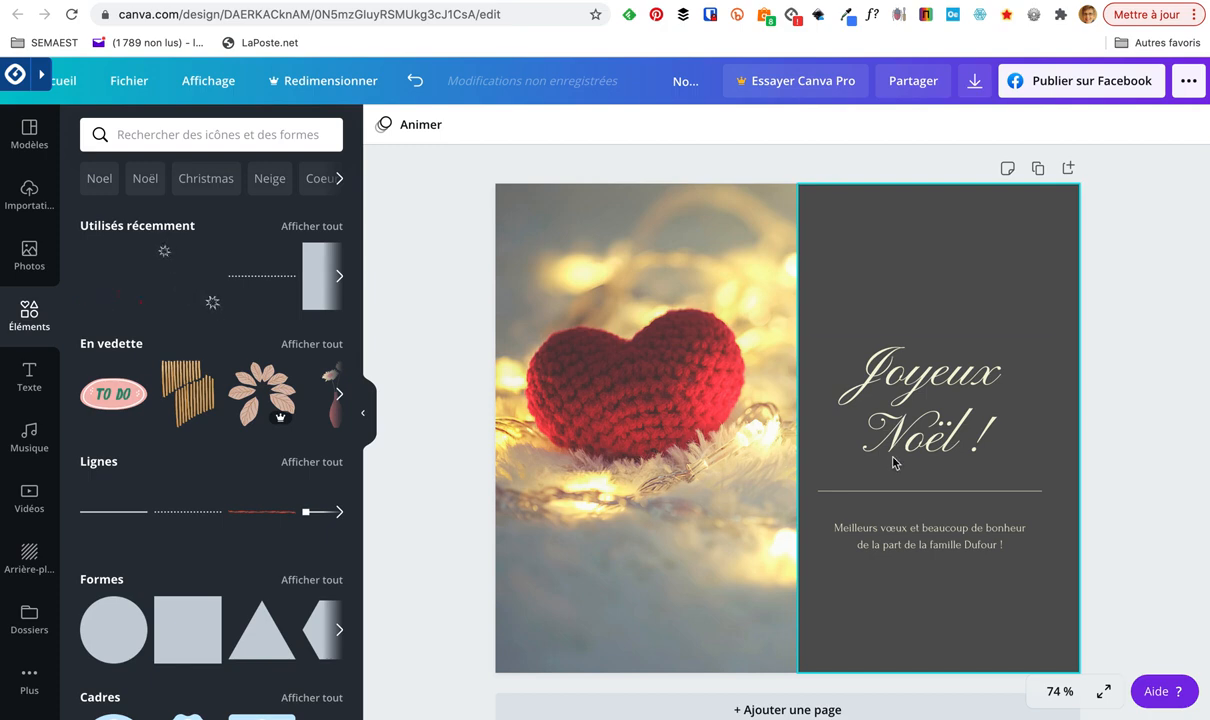
{"action": "left_click", "coordinate": [895, 462]}
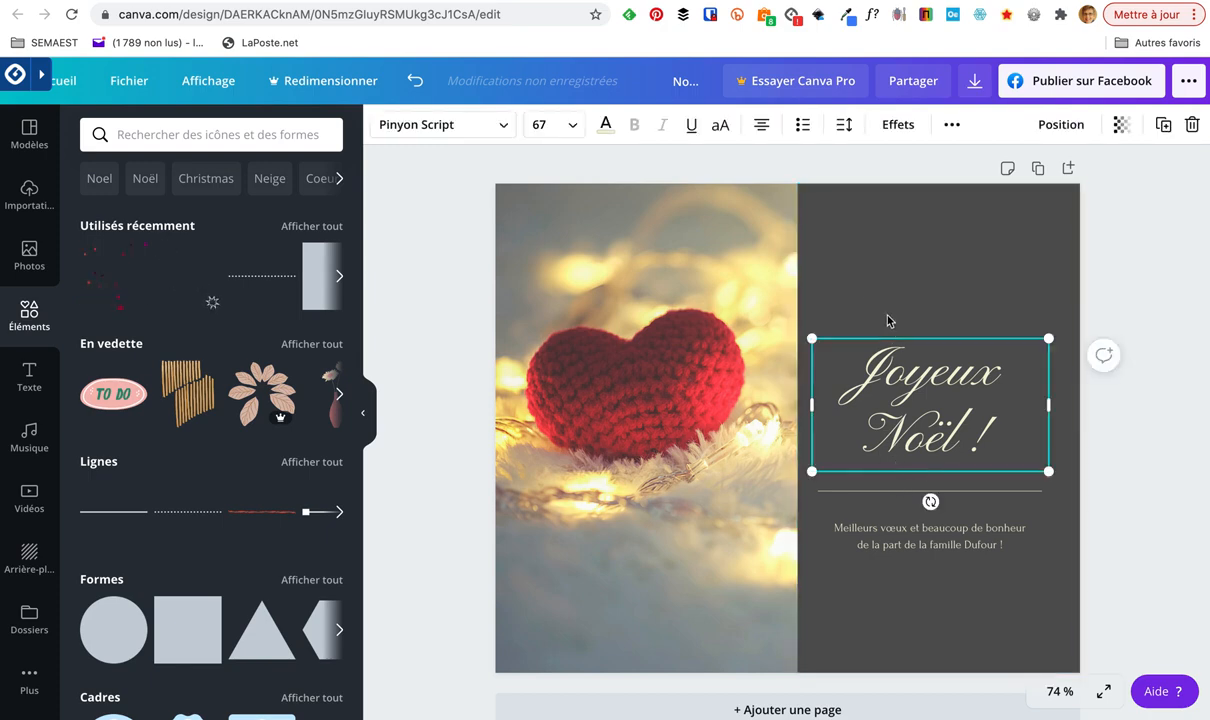
{"action": "left_click_drag", "start_coordinate": [815, 303], "coordinate": [846, 357]}
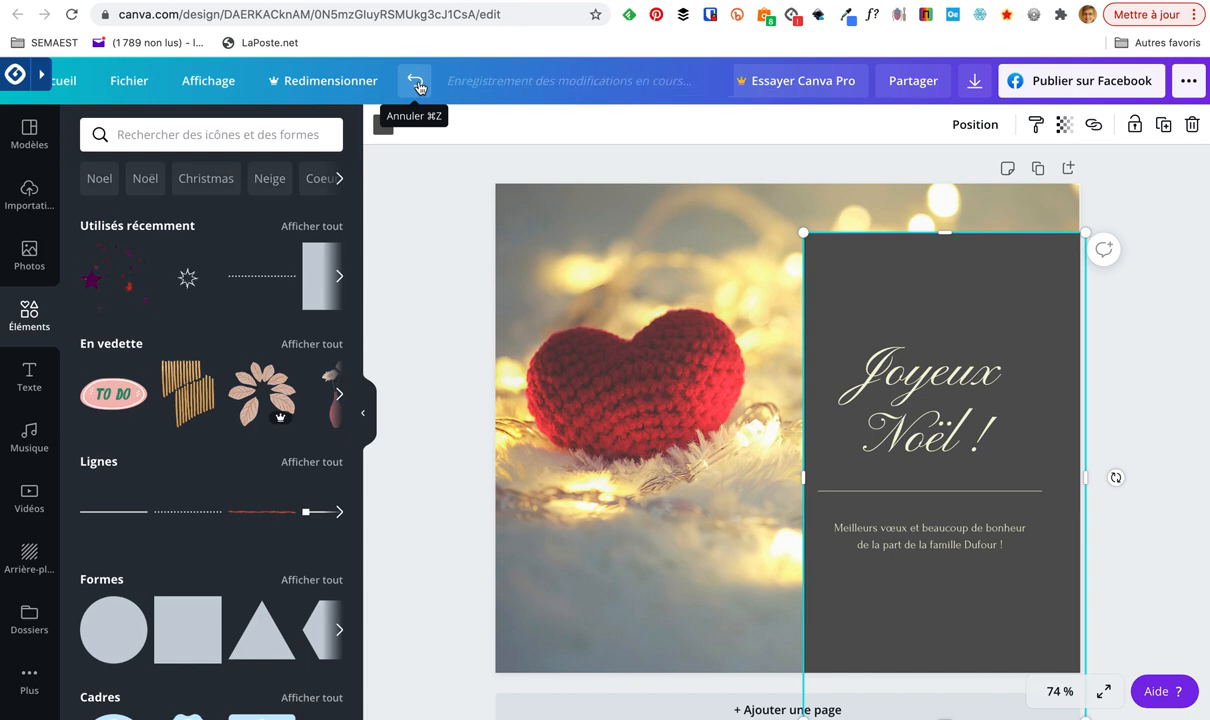
{"action": "left_click", "coordinate": [416, 84]}
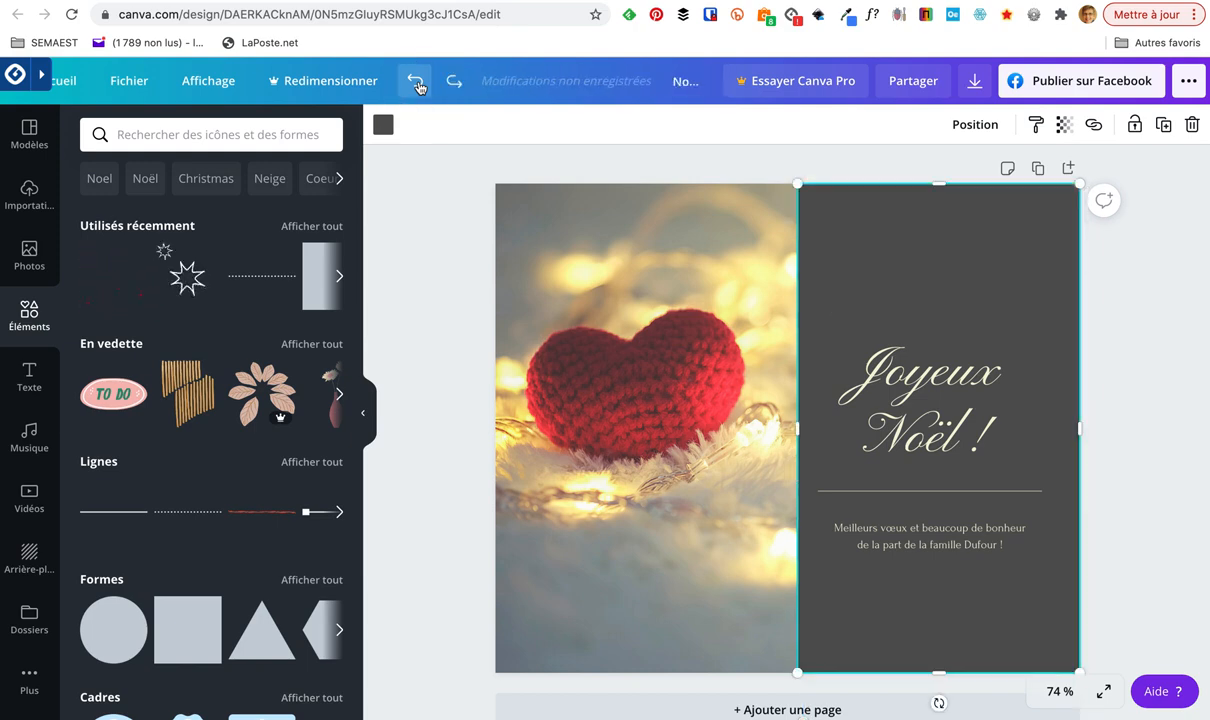
- Undo the date deletion, the ungrouping and the panel's grey recolour, and redo them
{"action": "left_click", "coordinate": [416, 84]}
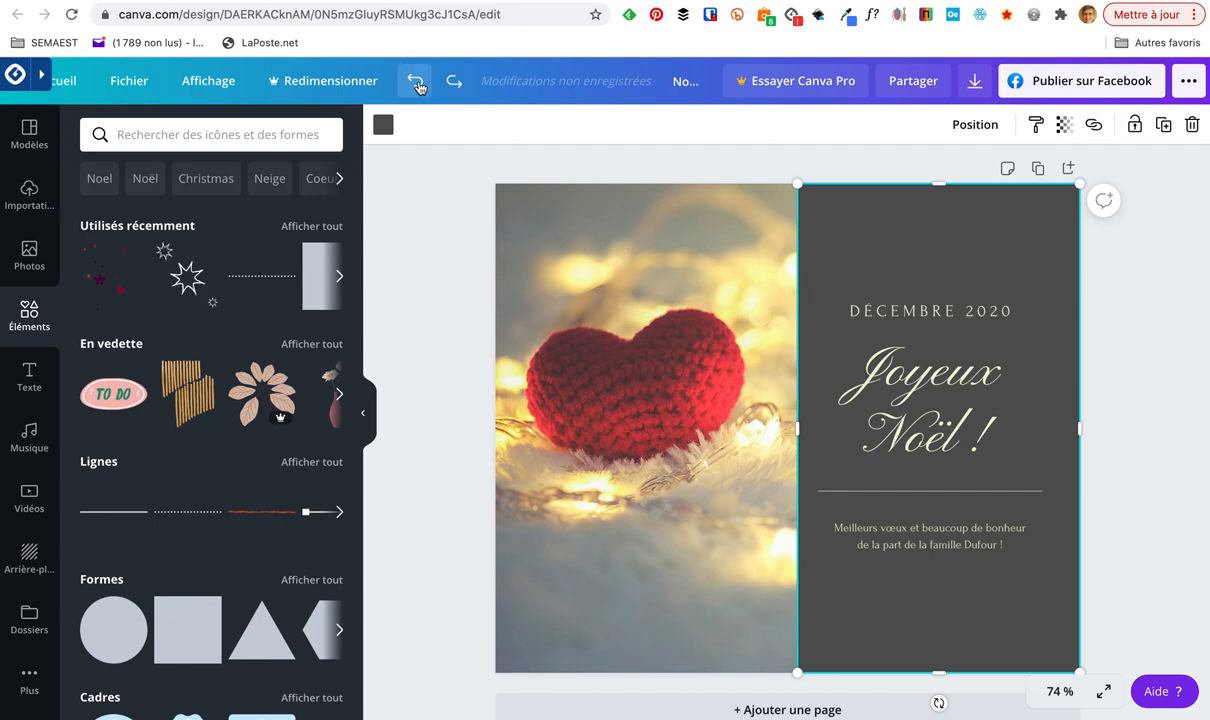
{"action": "left_click", "coordinate": [417, 85]}
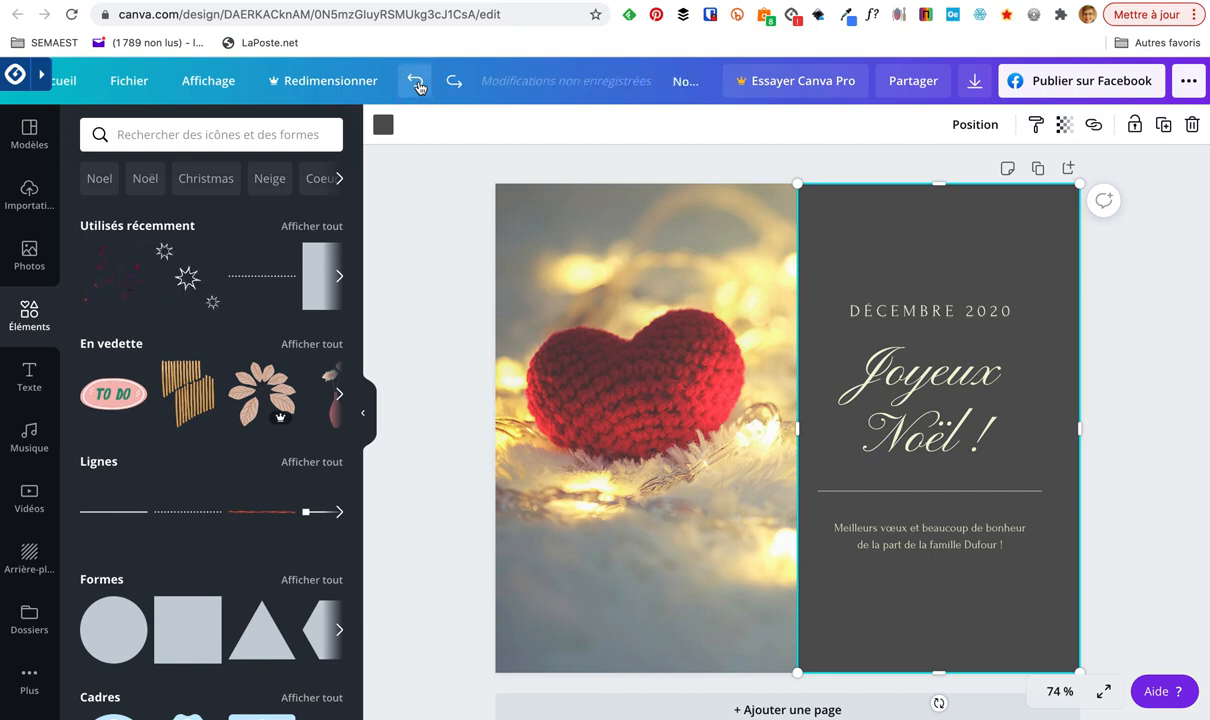
{"action": "left_click", "coordinate": [418, 86]}
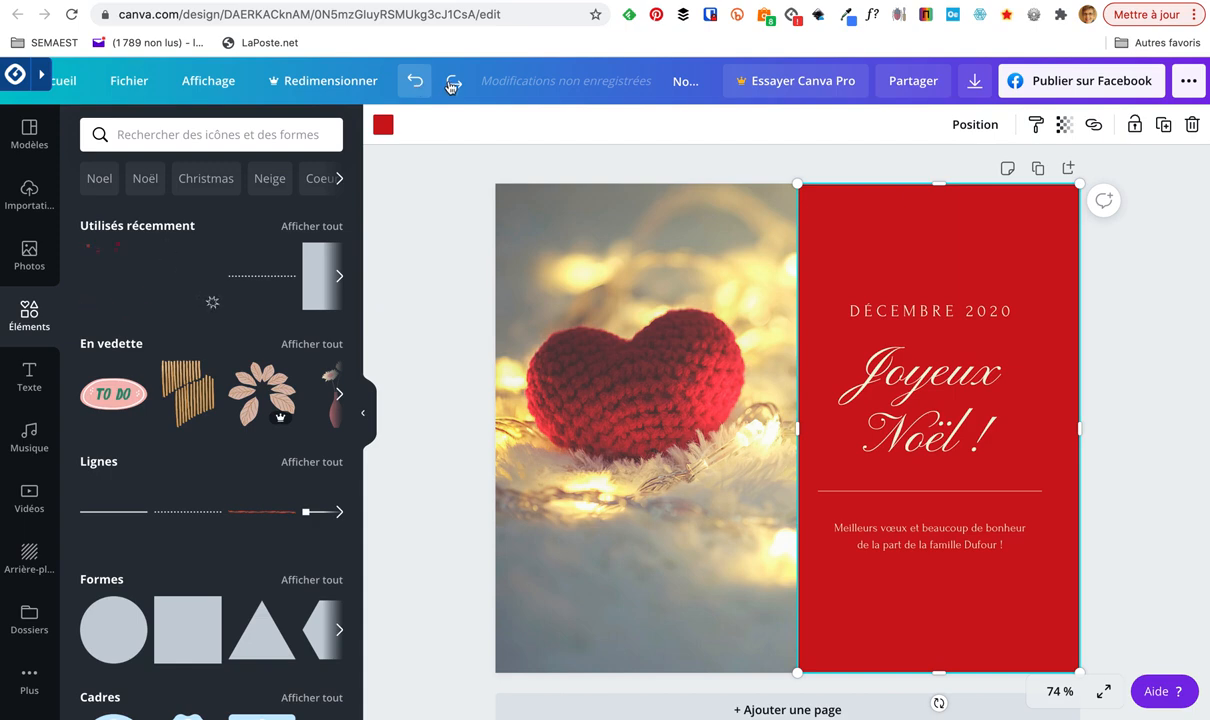
{"action": "left_click", "coordinate": [451, 84]}
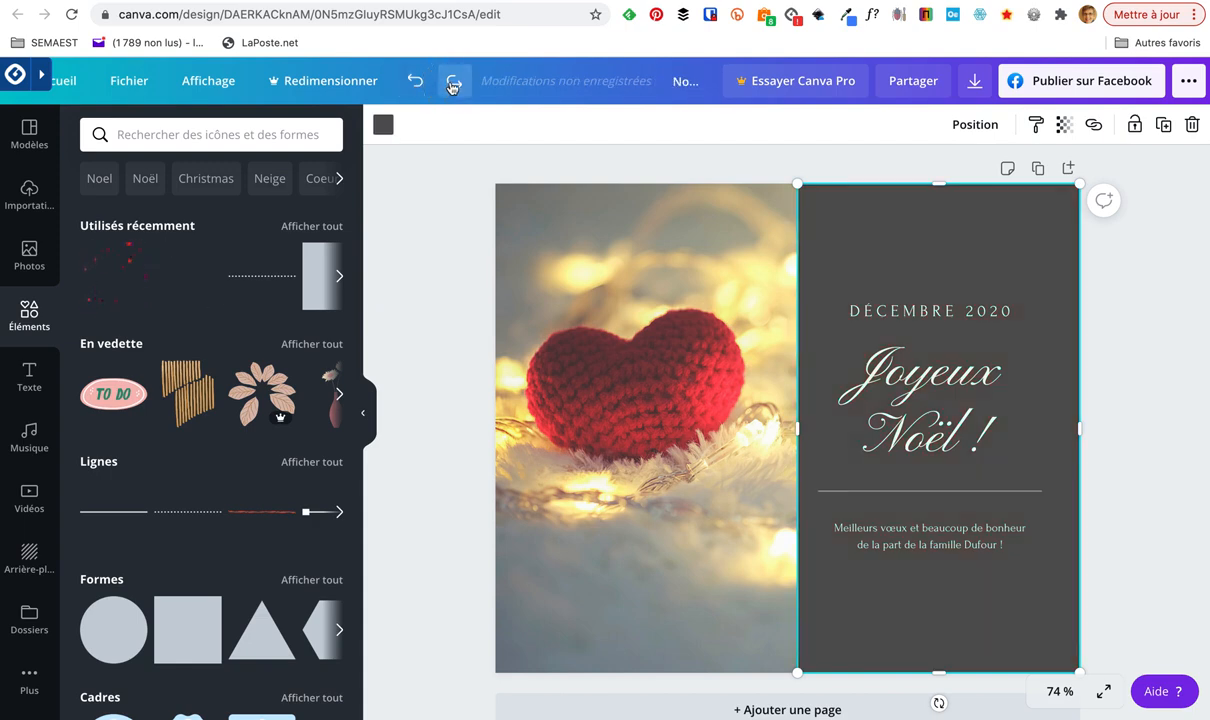
{"action": "left_click", "coordinate": [451, 85]}
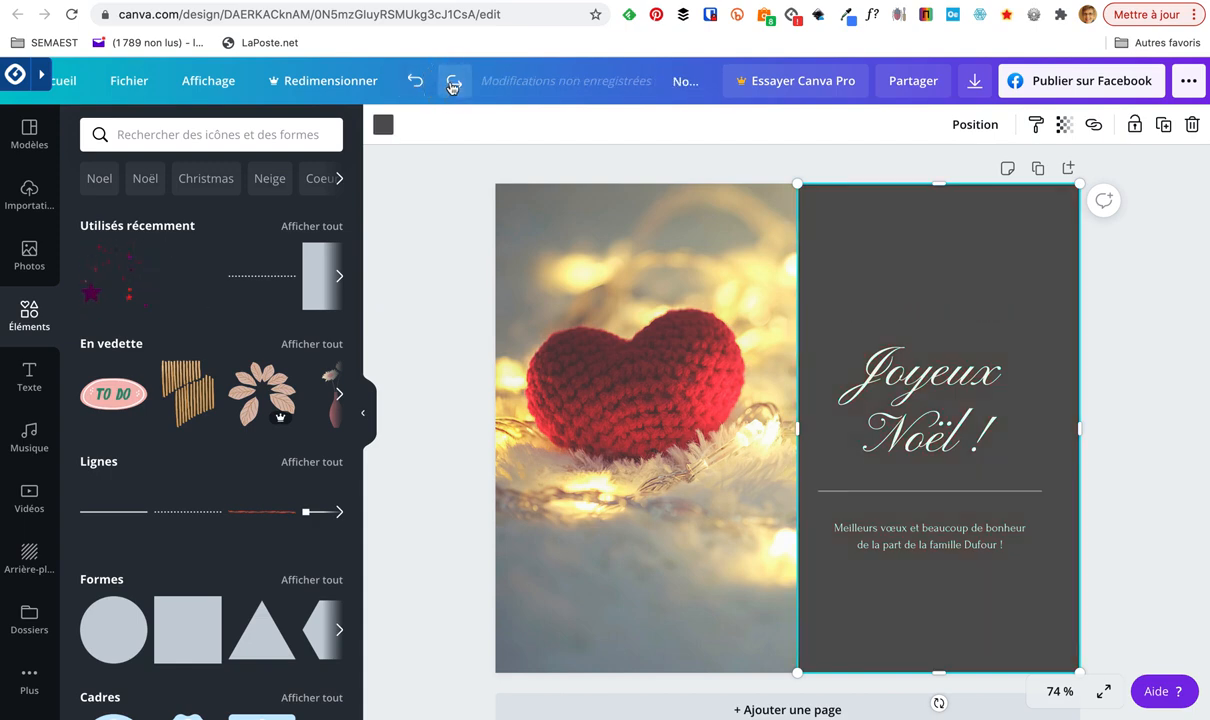
- Change the font of the "Joyeux Noël !" title to Bakerie Bold
{"action": "left_click", "coordinate": [968, 430]}
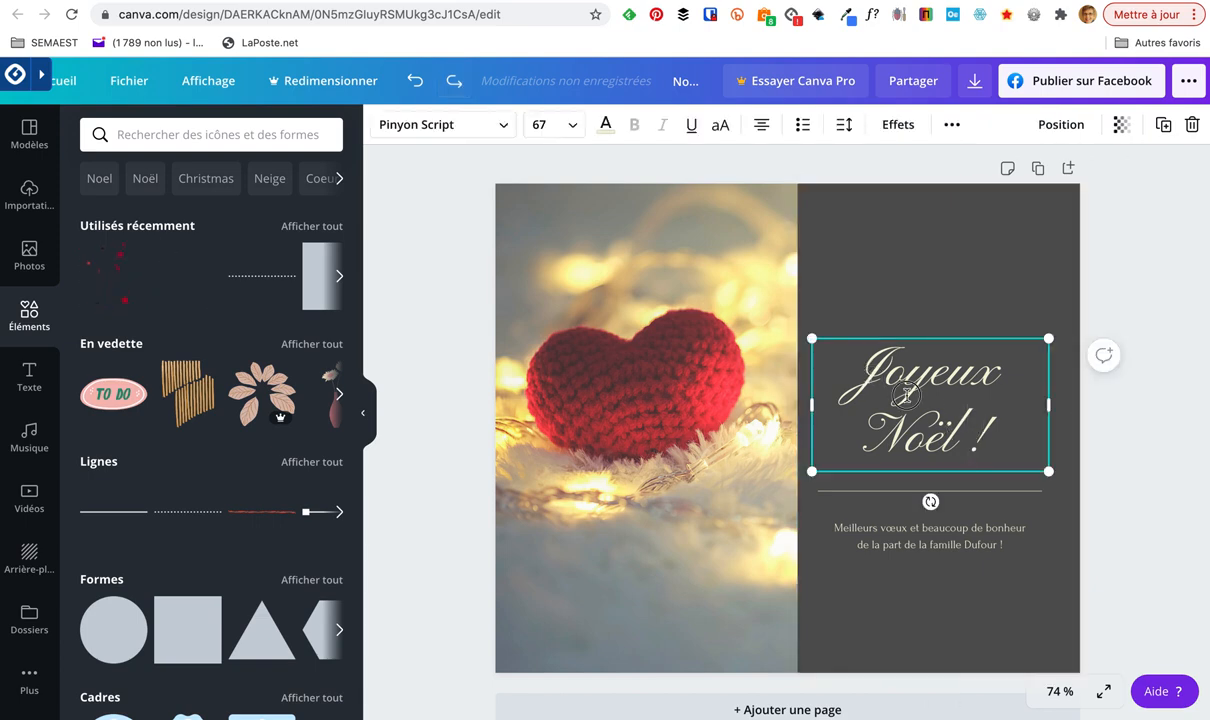
{"action": "left_click_drag", "start_coordinate": [840, 355], "coordinate": [1014, 445]}
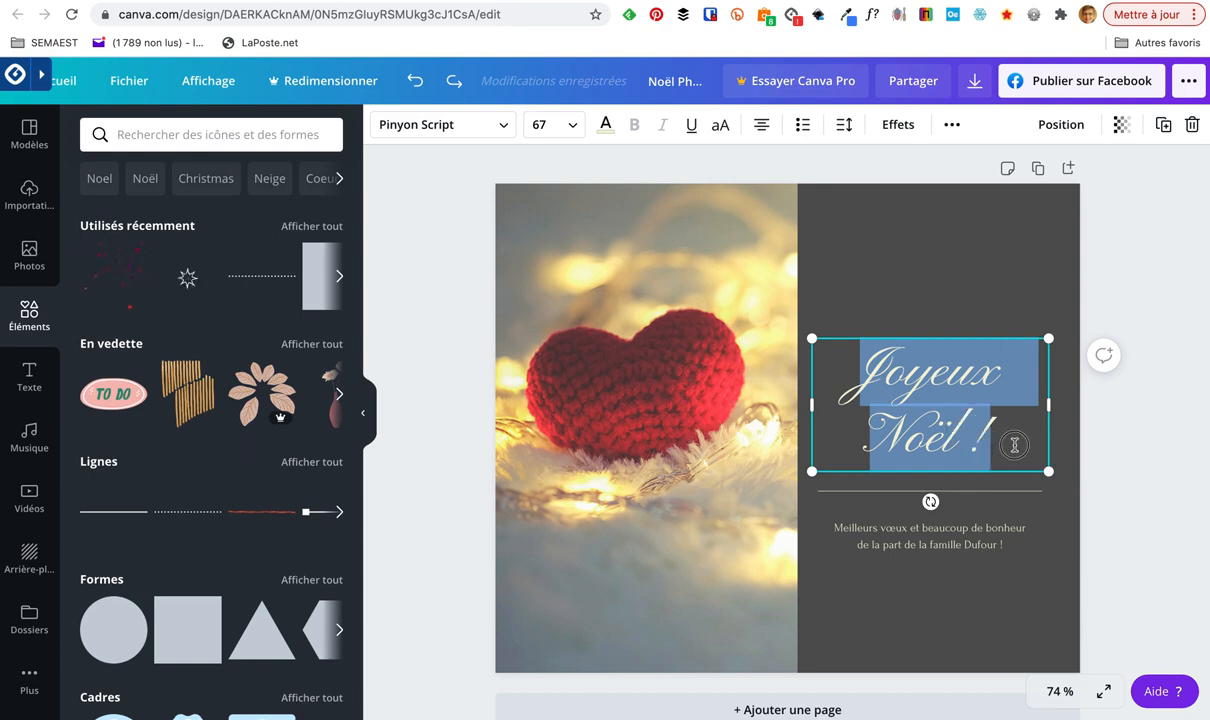
{"action": "left_click", "coordinate": [502, 130]}
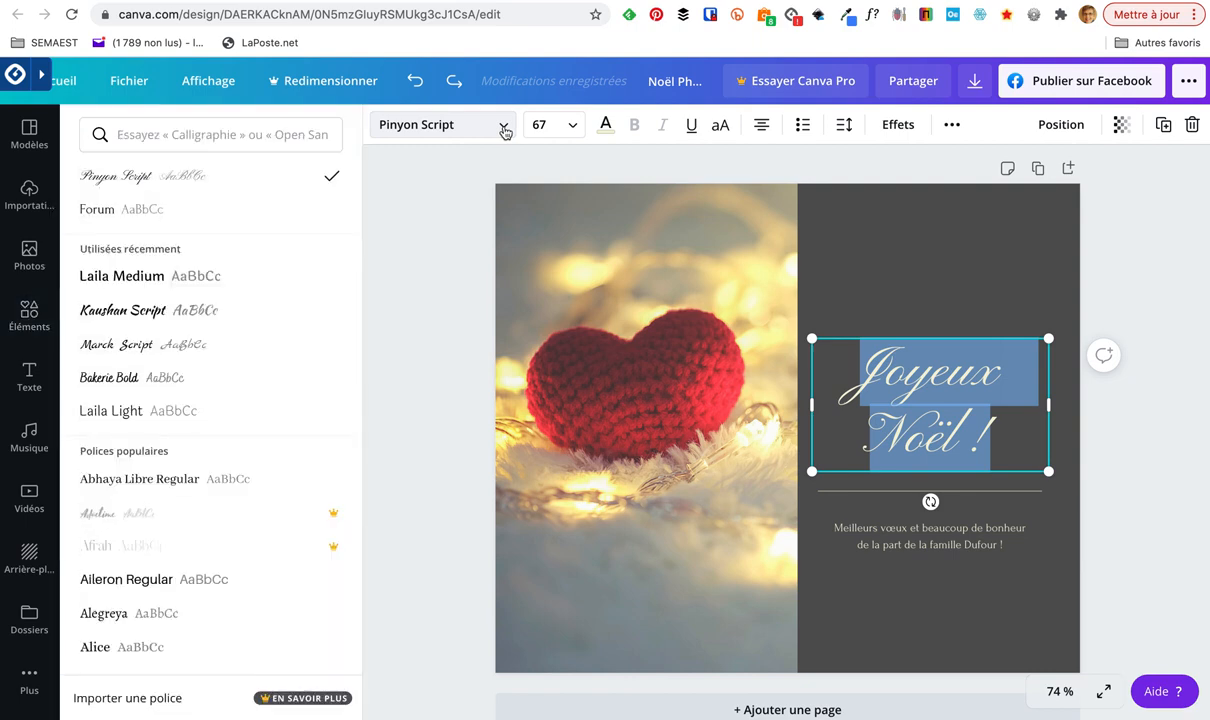
{"action": "left_click", "coordinate": [140, 388]}
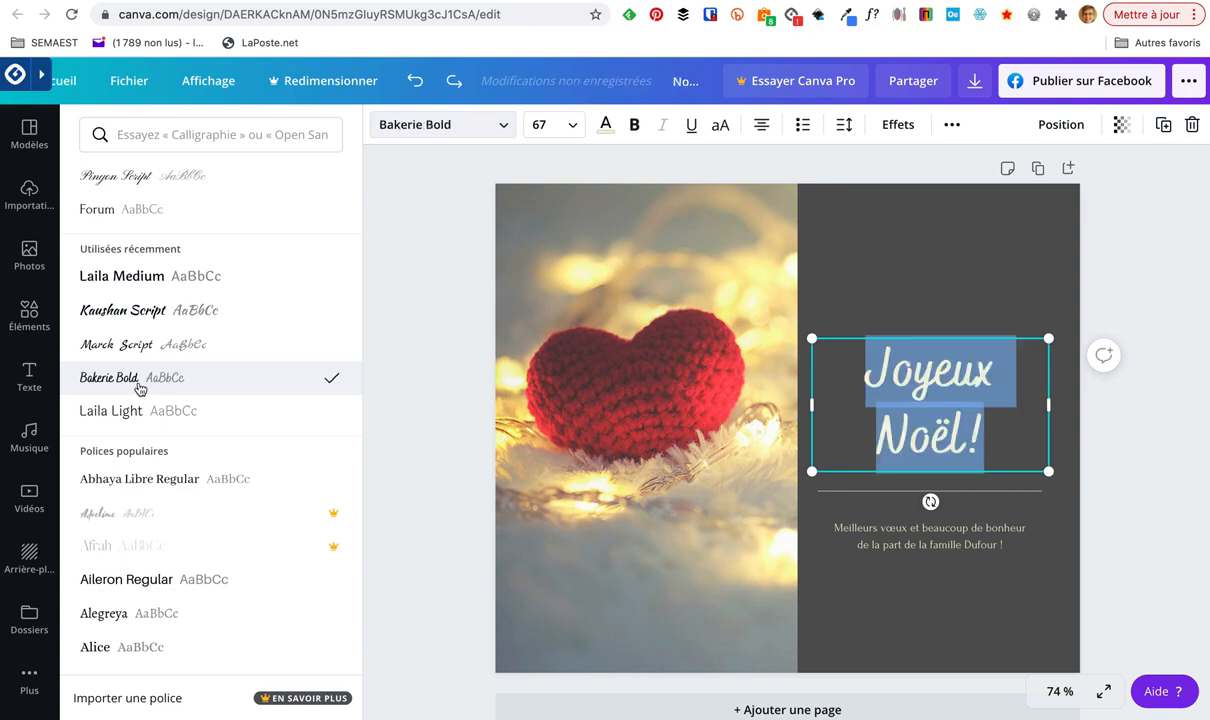
- Adjust the title's spacing so it reads "Joyeux" above "Noël !", with a space before the exclamation mark
{"action": "left_click", "coordinate": [969, 430]}
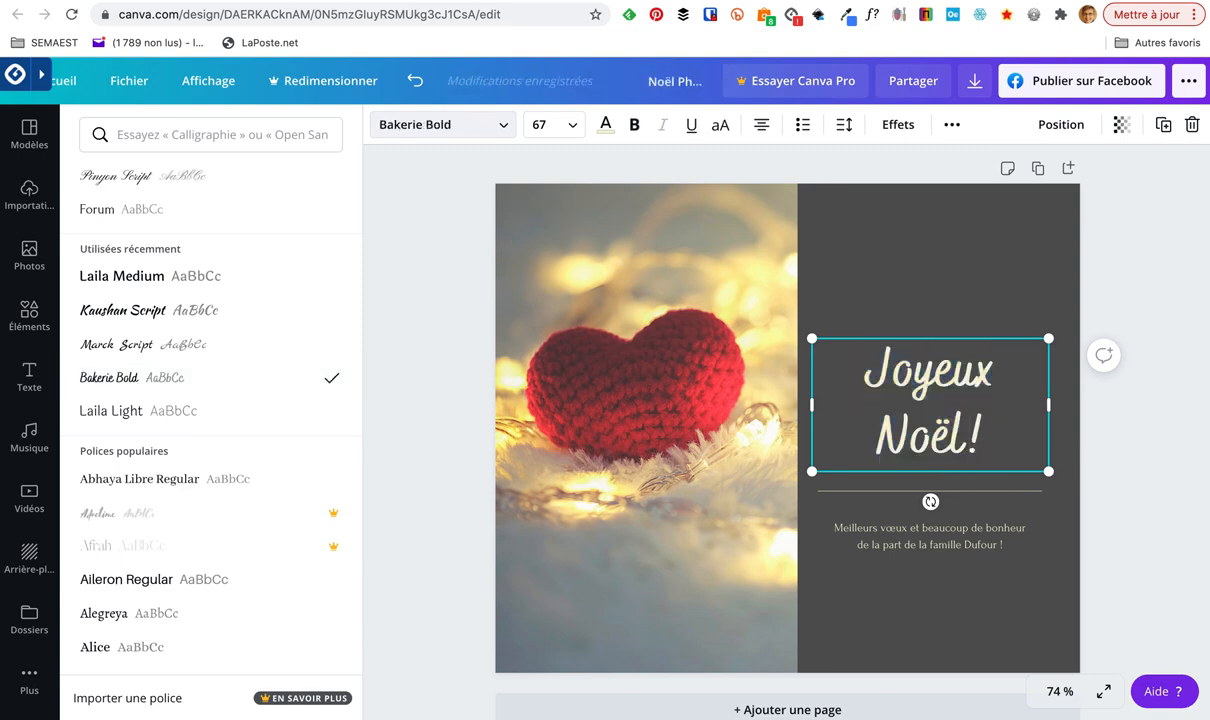
{"action": "key", "text": "Return"}
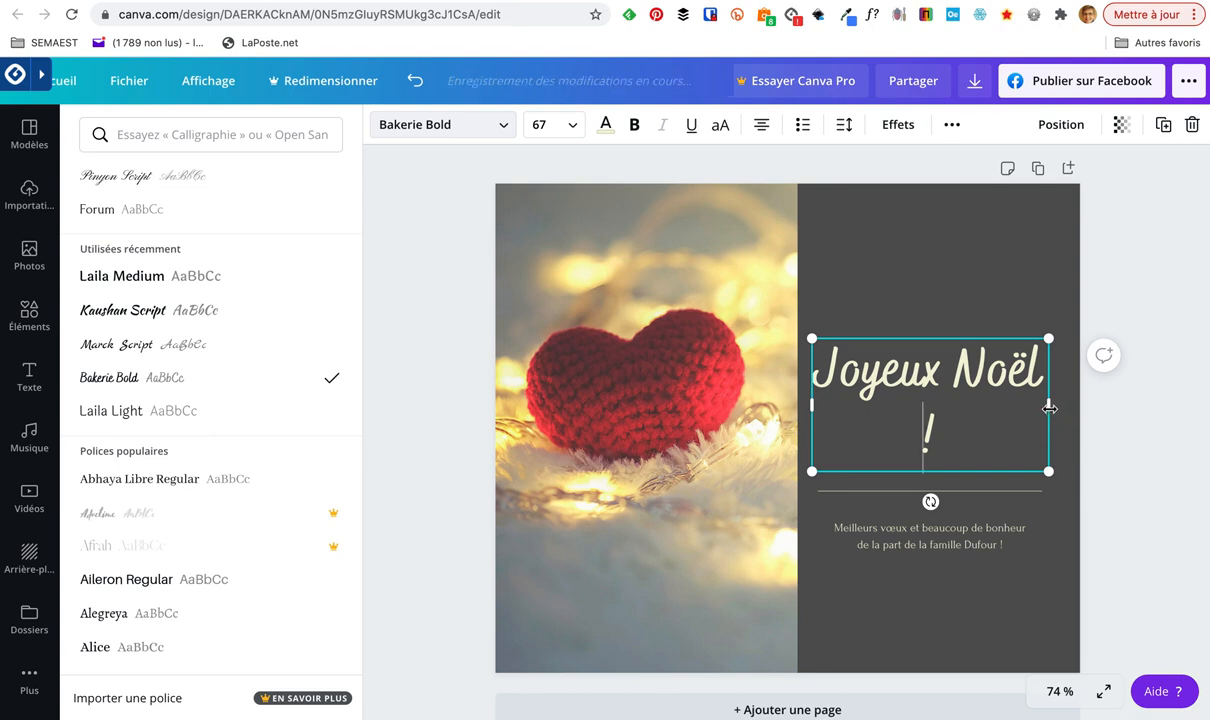
{"action": "key", "text": "BackSpace"}
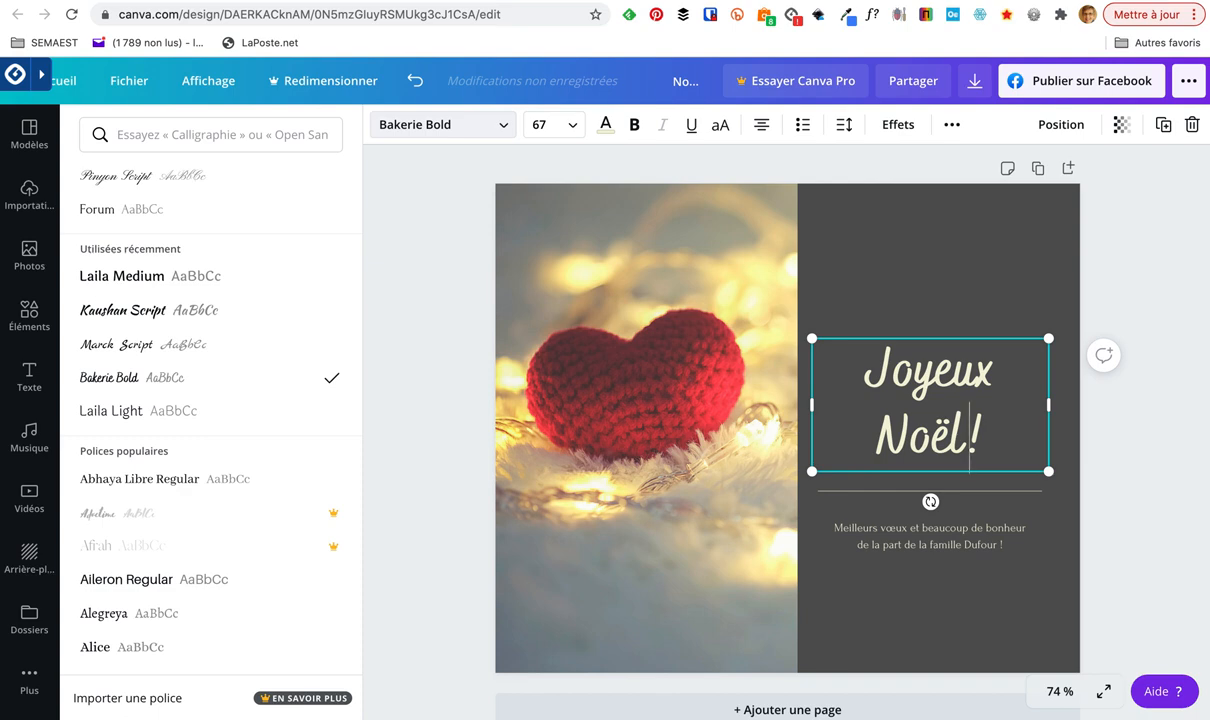
{"action": "key", "text": "Return"}
{"action": "left_click", "coordinate": [966, 374]}
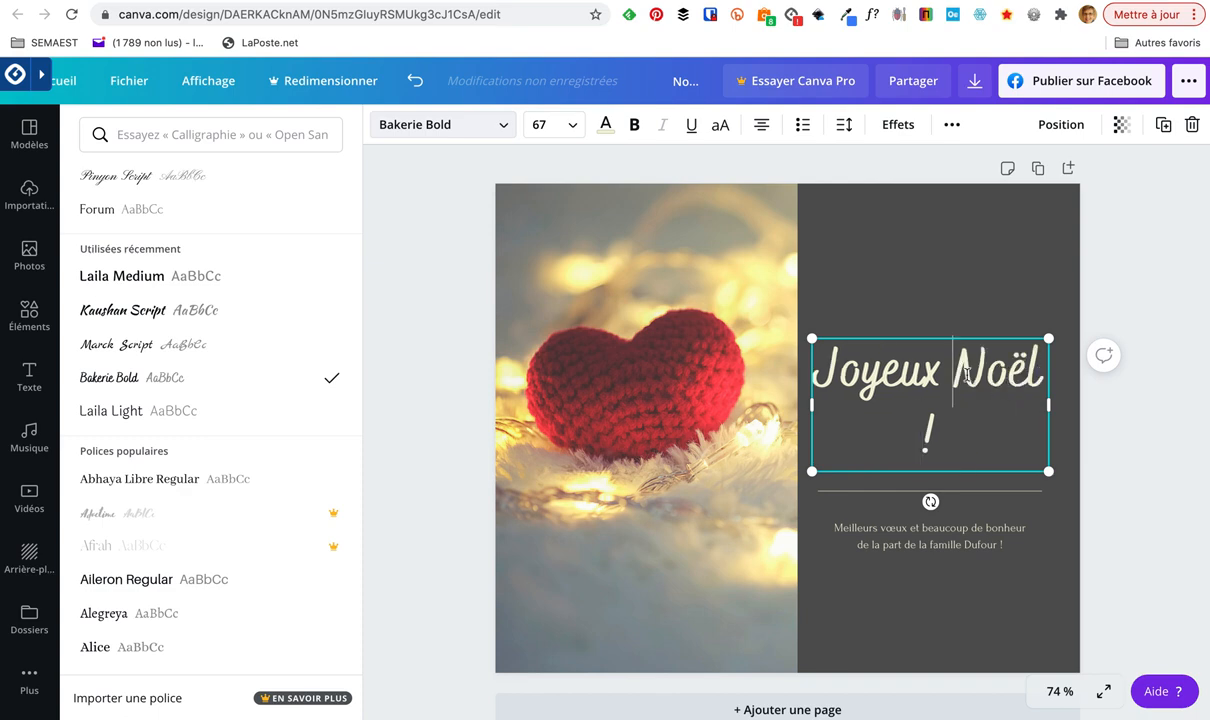
{"action": "key", "text": "ctrl+z"}
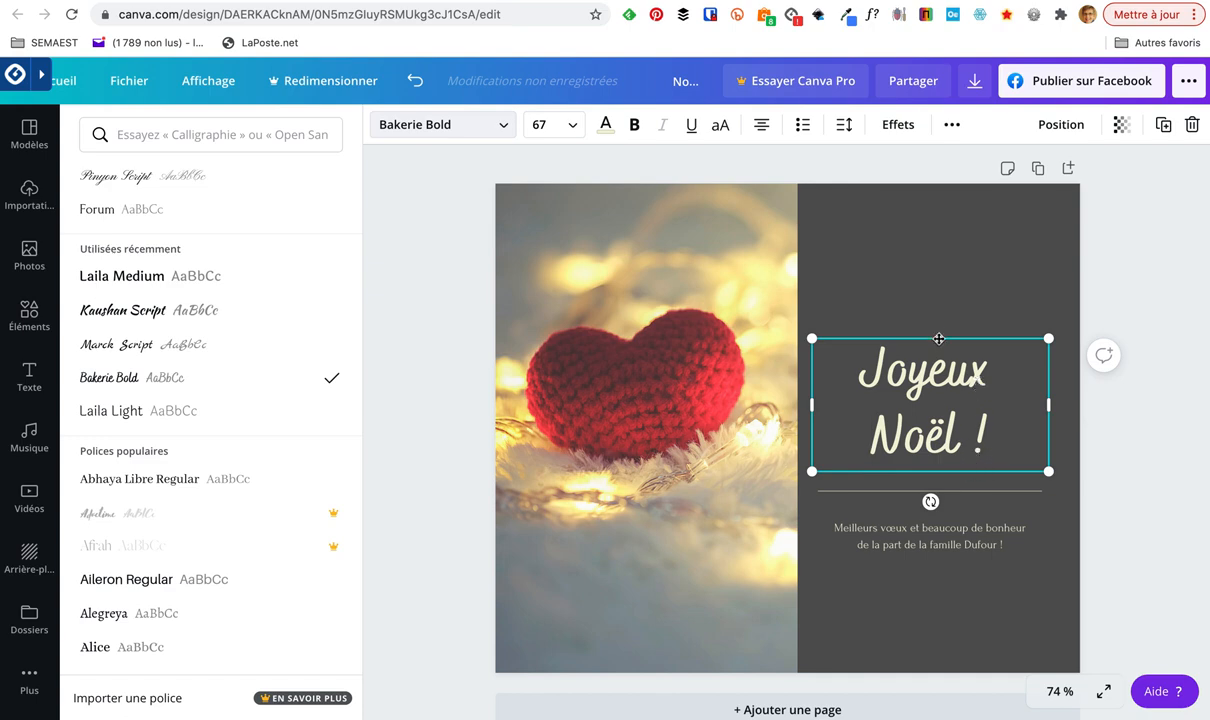
- Replace the thin divider line under the title with the recently used dotted line
{"action": "left_click", "coordinate": [887, 495]}
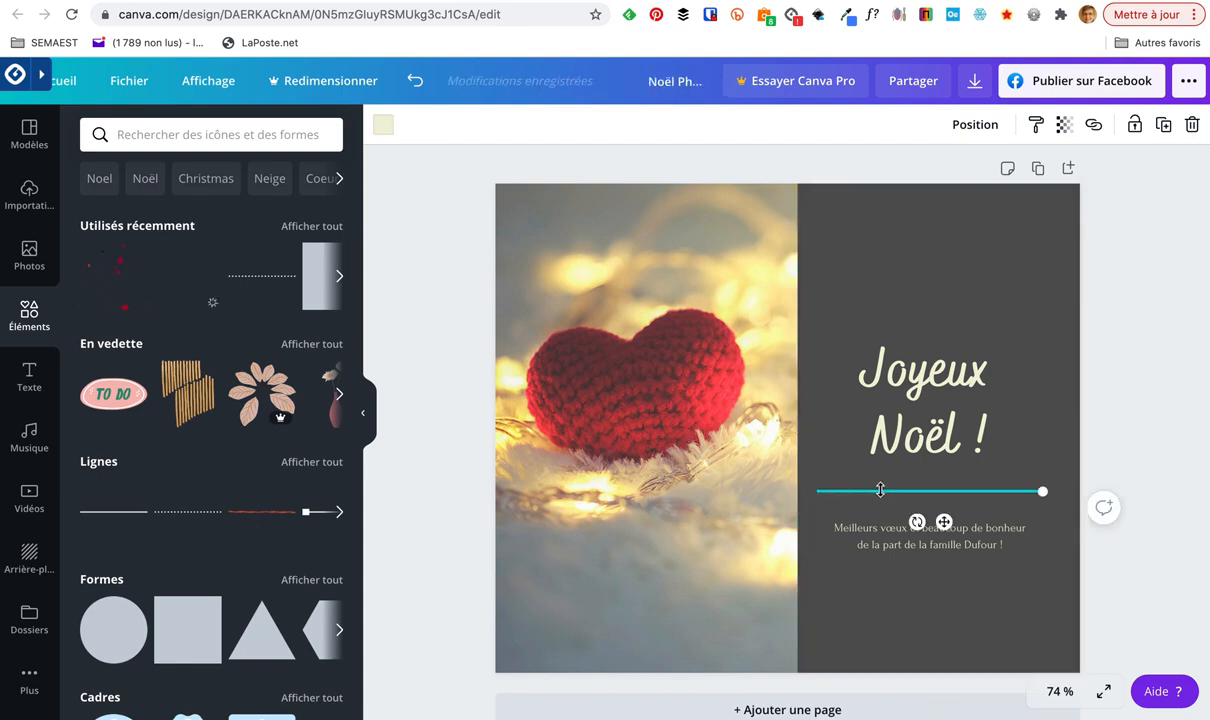
{"action": "key", "text": "Delete"}
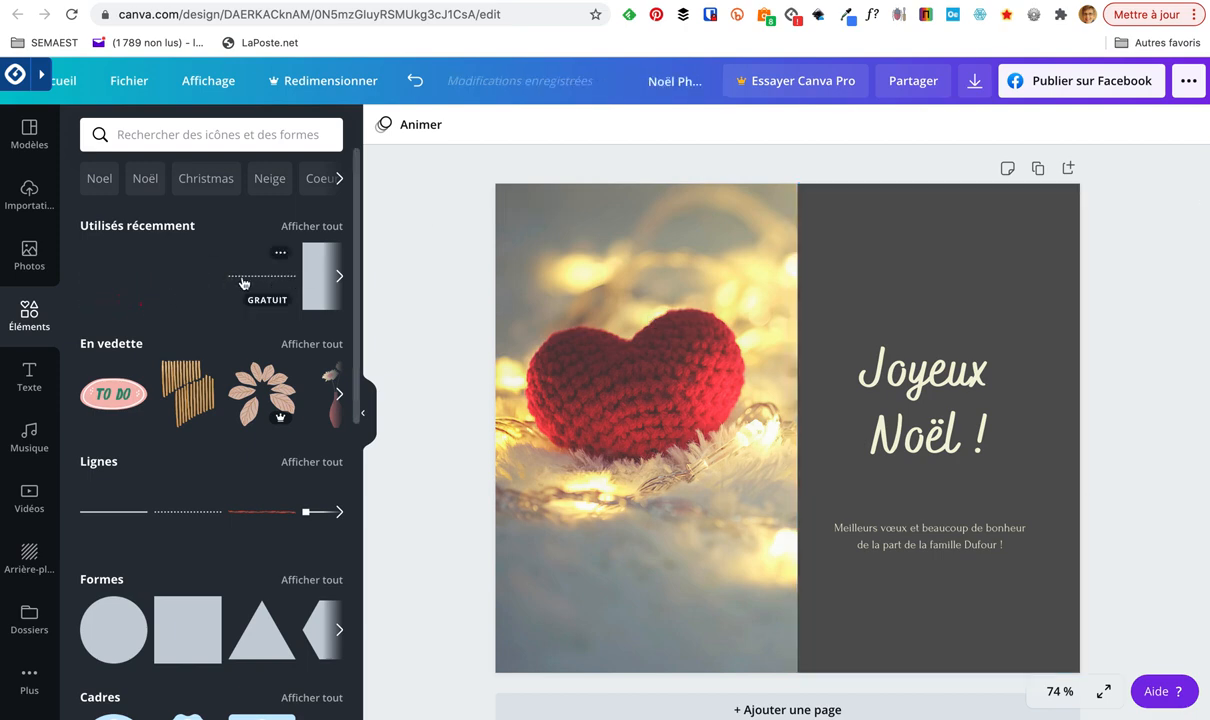
{"action": "left_click_drag", "start_coordinate": [243, 284], "coordinate": [861, 485]}
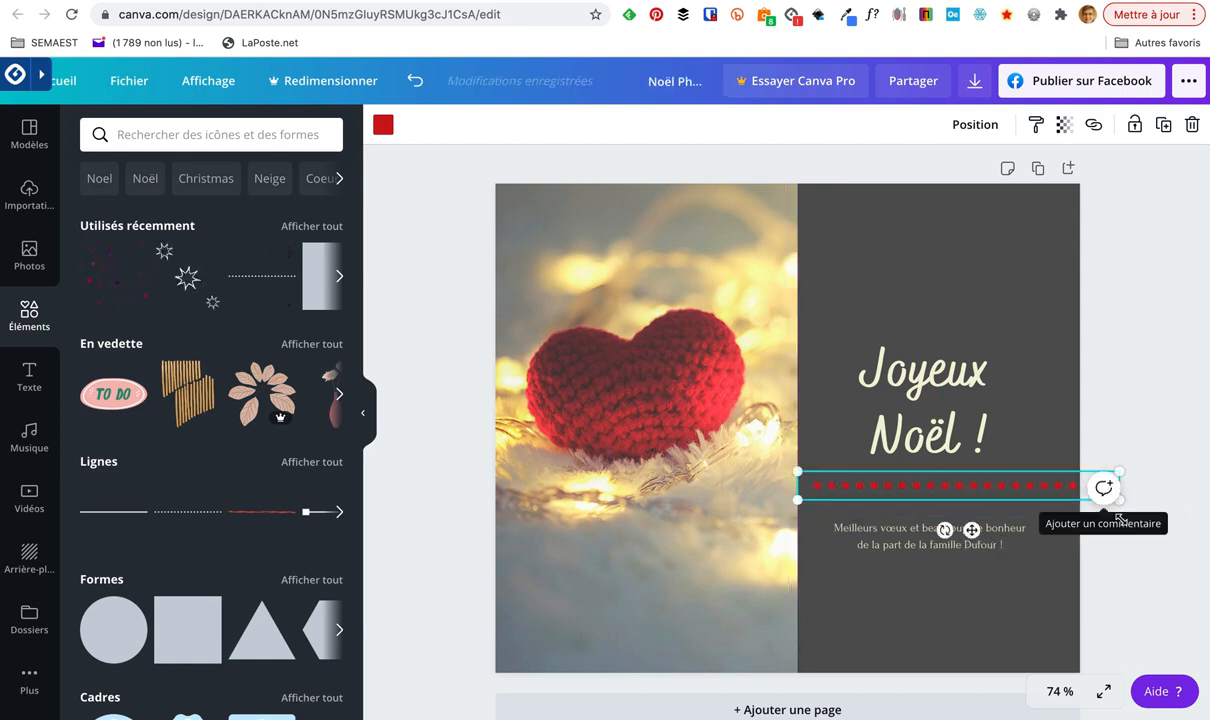
{"action": "left_click", "coordinate": [1135, 541]}
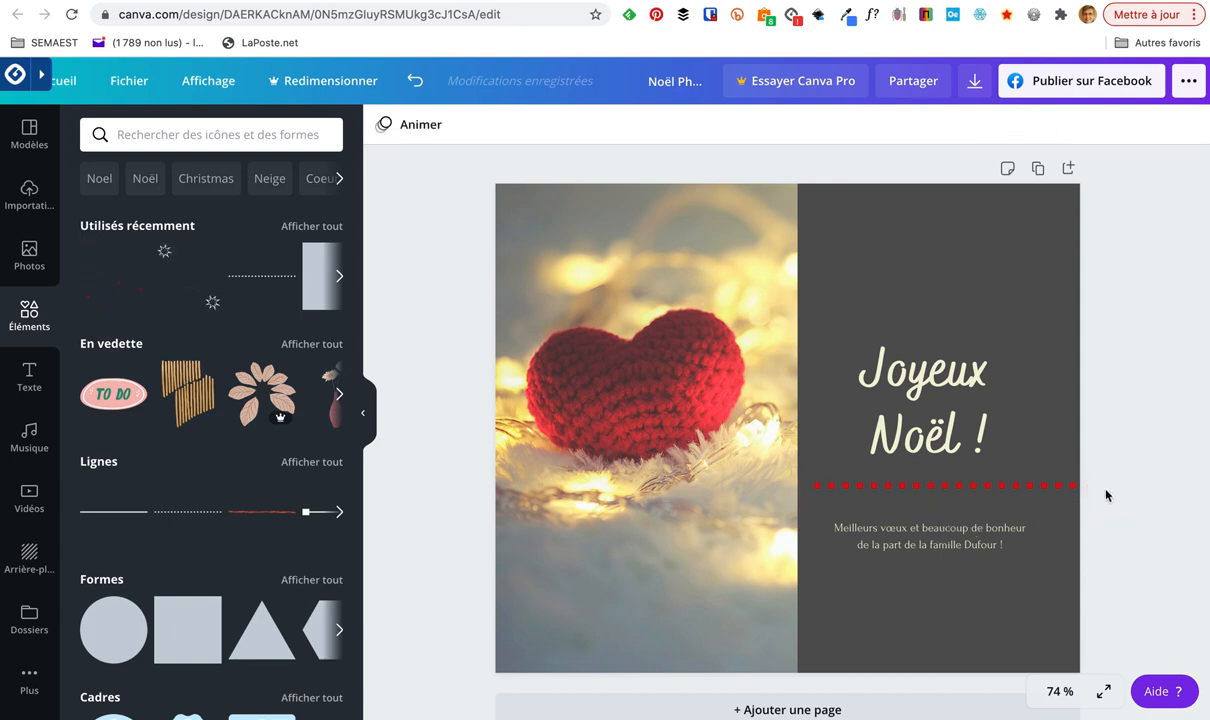
- Shrink the dotted line to a width of about 403 and centre it on the grey panel under the title
{"action": "left_click", "coordinate": [1069, 494]}
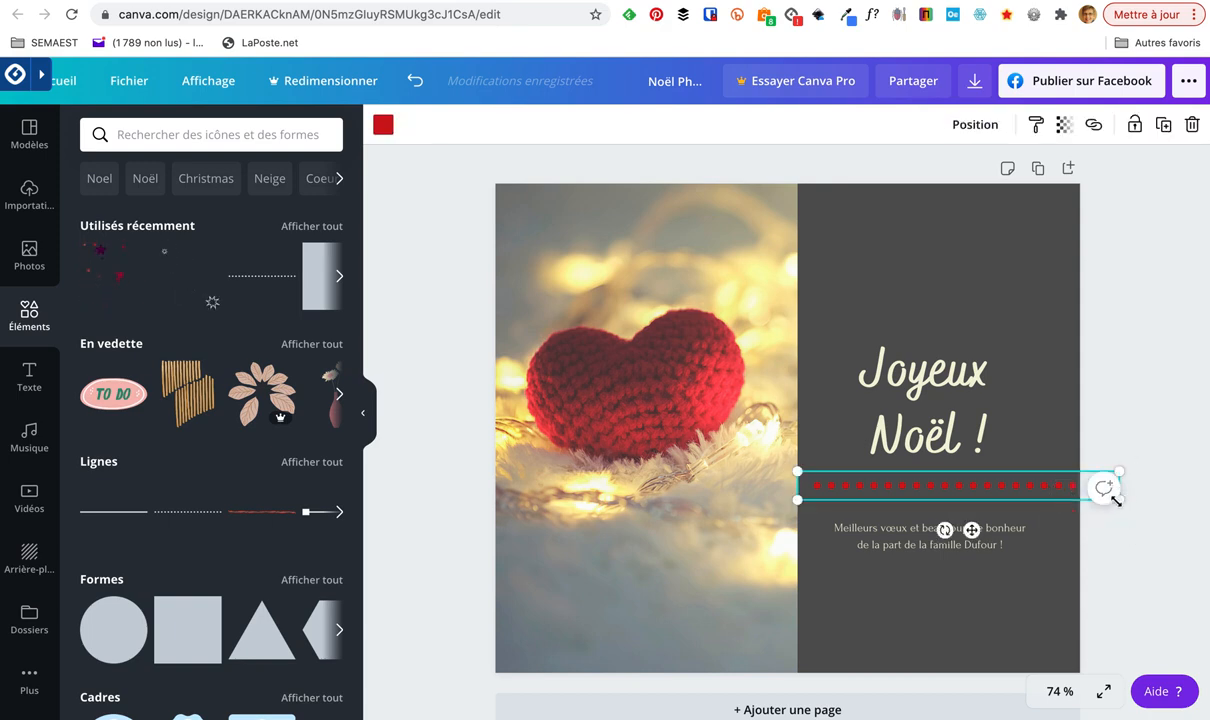
{"action": "left_click_drag", "start_coordinate": [1116, 470], "coordinate": [1048, 478]}
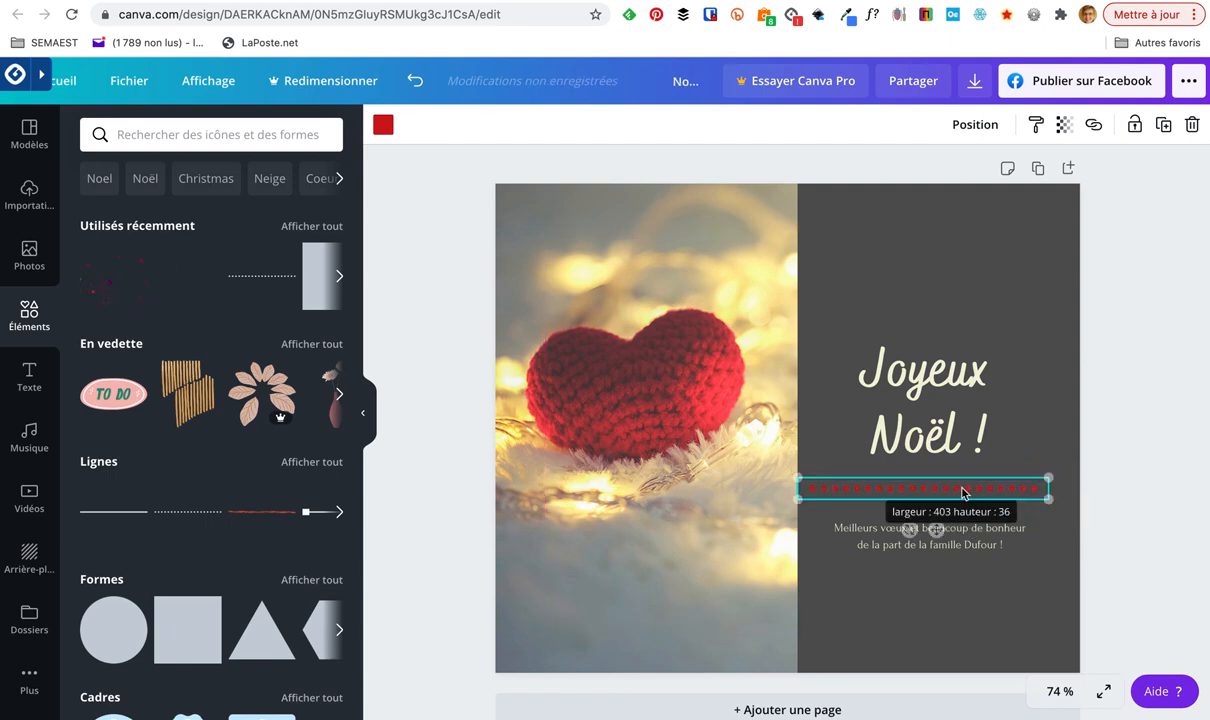
{"action": "left_click_drag", "start_coordinate": [975, 488], "coordinate": [982, 481]}
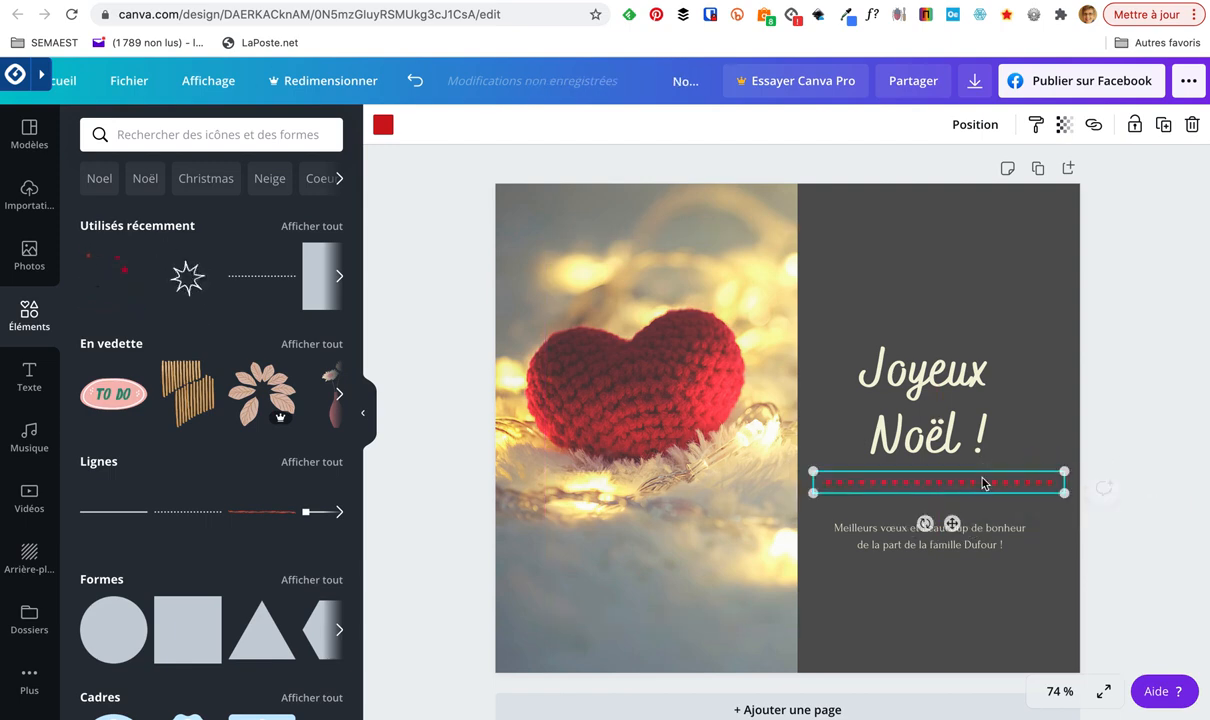
- Recolour the dotted line white and shift the "Joyeux Noël !" title slightly to centre it above the line
{"action": "left_click", "coordinate": [380, 124]}
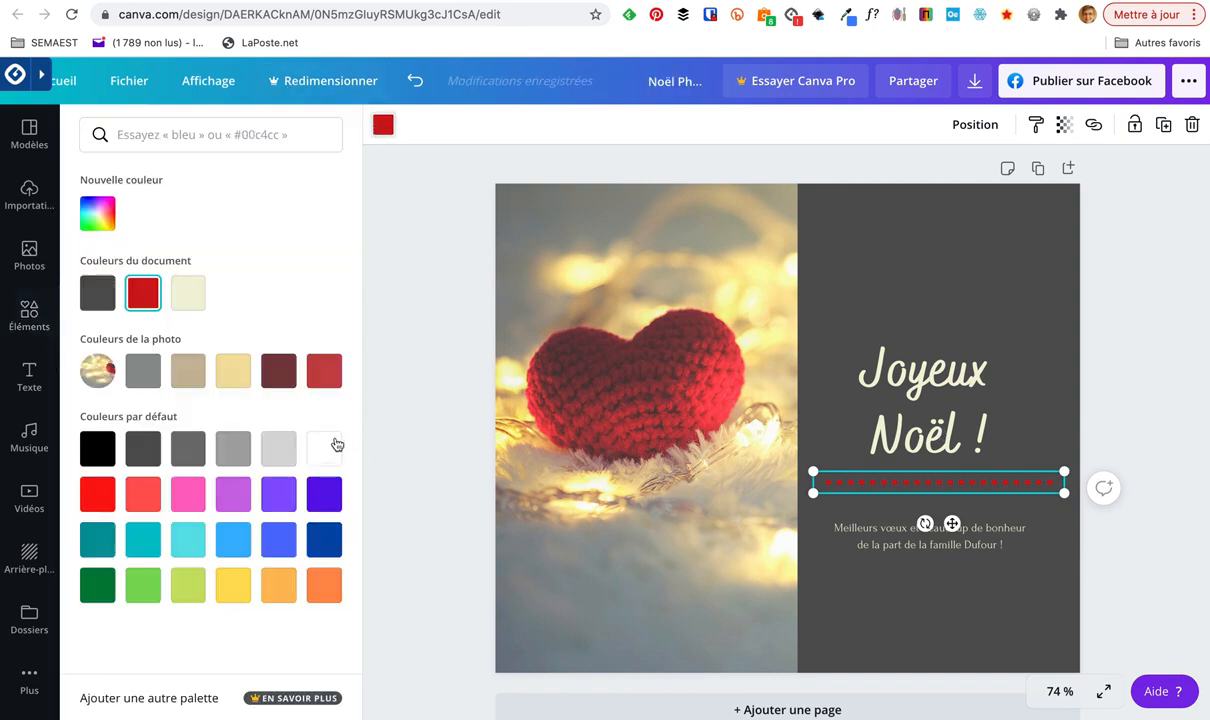
{"action": "left_click", "coordinate": [326, 446]}
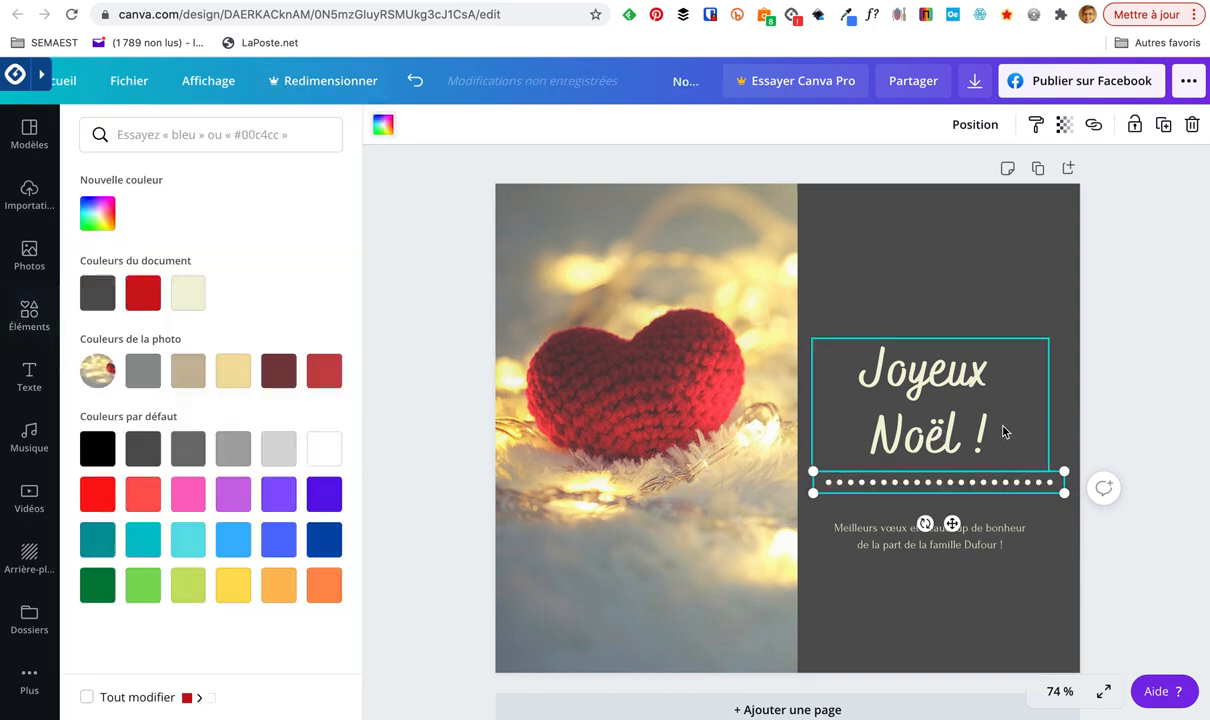
{"action": "mouse_move", "coordinate": [961, 430]}
{"action": "left_mouse_down"}
{"action": "mouse_move", "coordinate": [983, 425]}
{"action": "mouse_move", "coordinate": [965, 421]}
{"action": "left_mouse_up"}
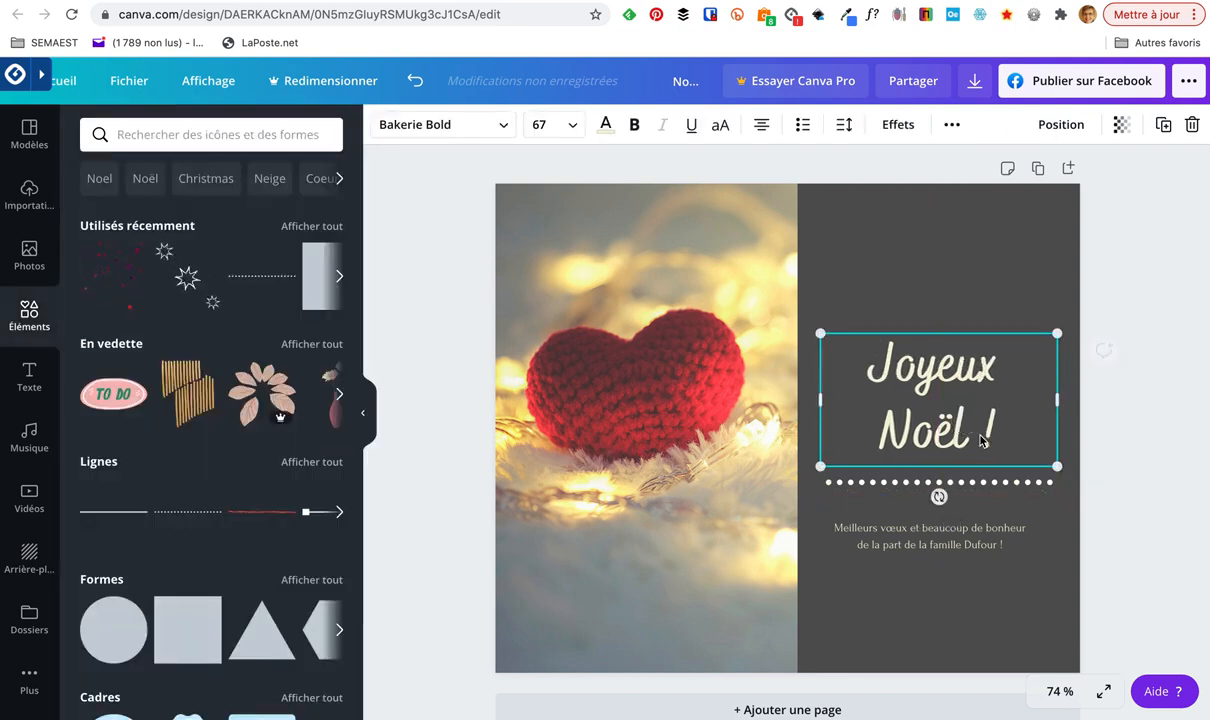
- Replace the family name at the end of the greeting so its second line reads "de la part de DécoLove Paris"
{"action": "left_click", "coordinate": [916, 538]}
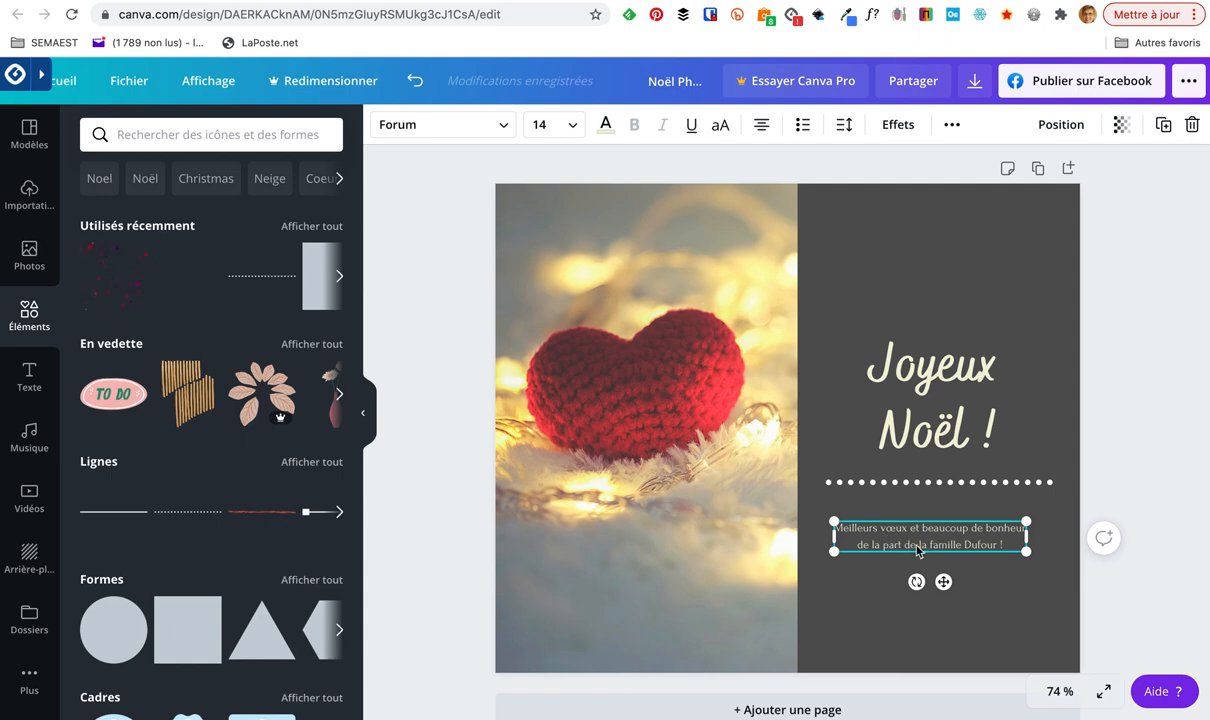
{"action": "left_click", "coordinate": [1013, 545]}
{"action": "key", "text": "BackSpace"}
{"action": "key", "text": "BackSpace"}
{"action": "key", "text": "BackSpace"}
{"action": "key", "text": "BackSpace"}
{"action": "key", "text": "BackSpace"}
{"action": "key", "text": "BackSpace"}
{"action": "key", "text": "BackSpace"}
{"action": "key", "text": "BackSpace"}
{"action": "key", "text": "BackSpace"}
{"action": "key", "text": "BackSpace"}
{"action": "key", "text": "BackSpace"}
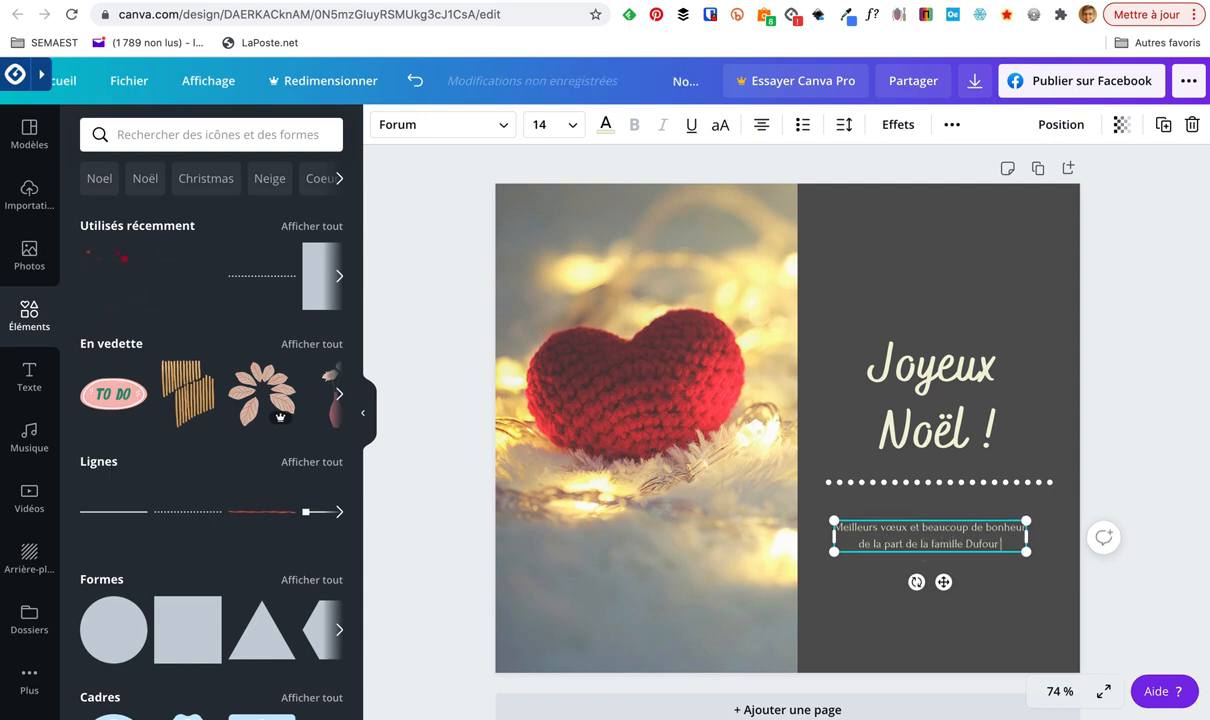
{"action": "key", "text": "BackSpace"}
{"action": "key", "text": "BackSpace"}
{"action": "key", "text": "BackSpace"}
{"action": "key", "text": "BackSpace"}
{"action": "key", "text": "BackSpace"}
{"action": "key", "text": "BackSpace"}
{"action": "key", "text": "BackSpace"}
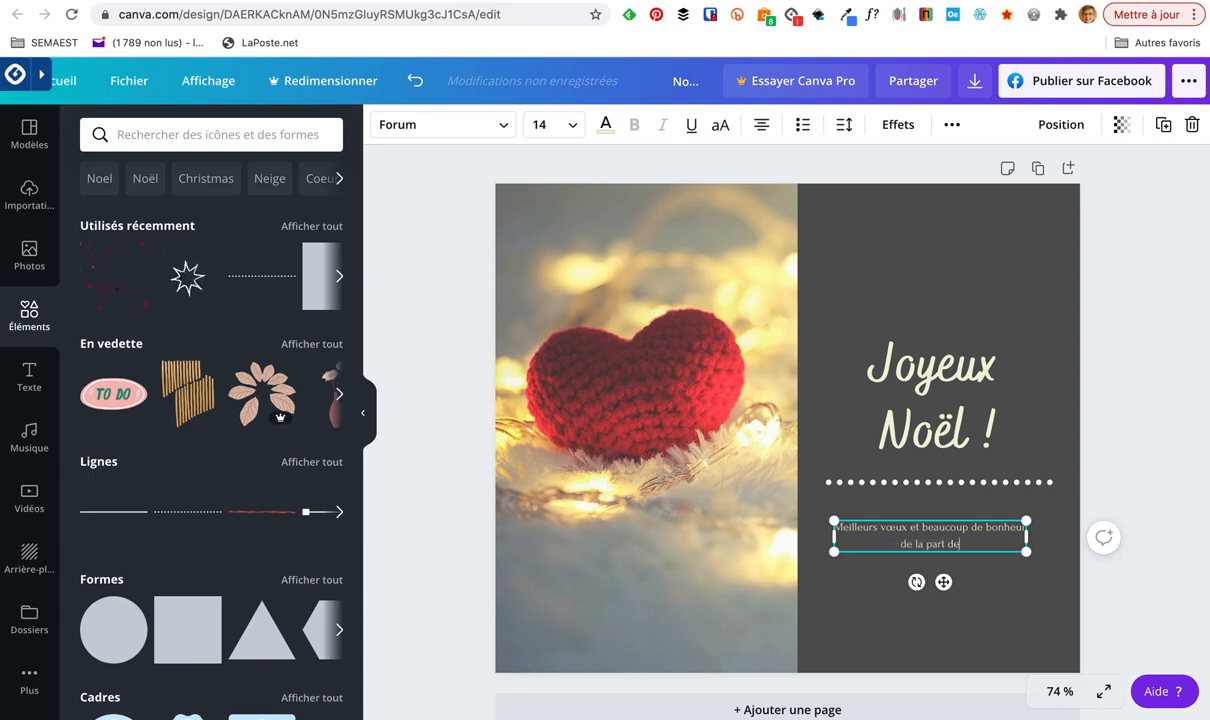
{"action": "type", "text": "DécoLo"}
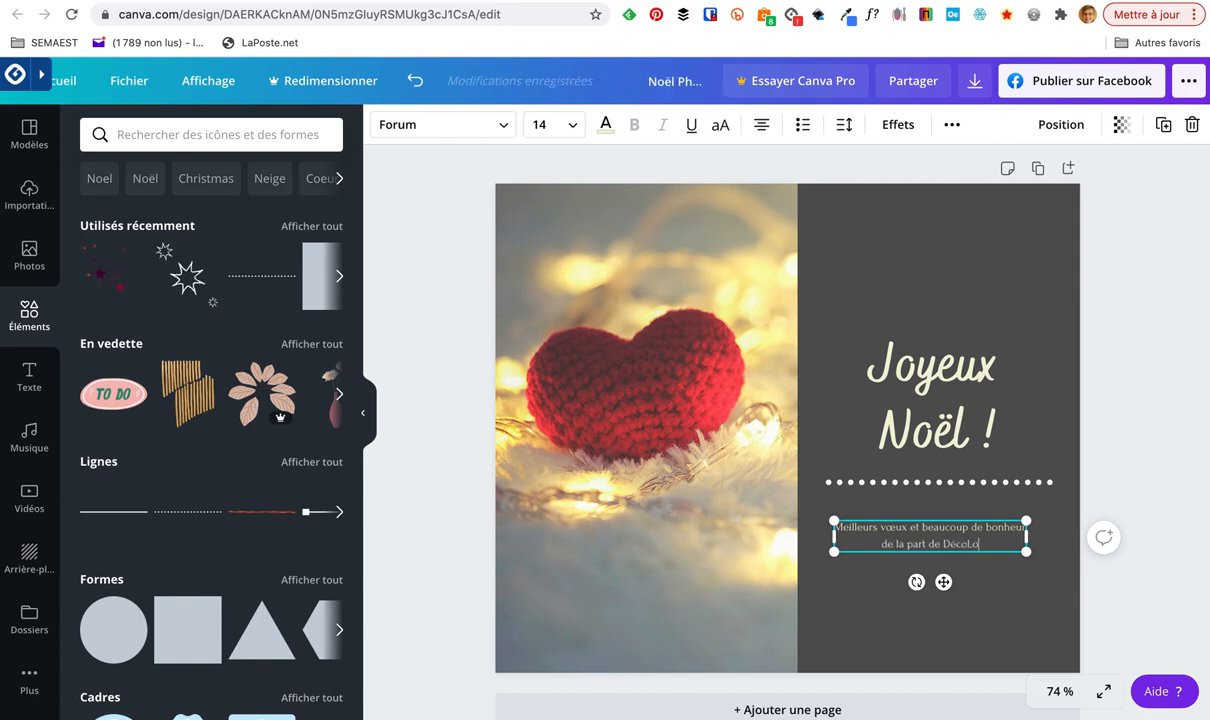
{"action": "type", "text": "ve PAris"}
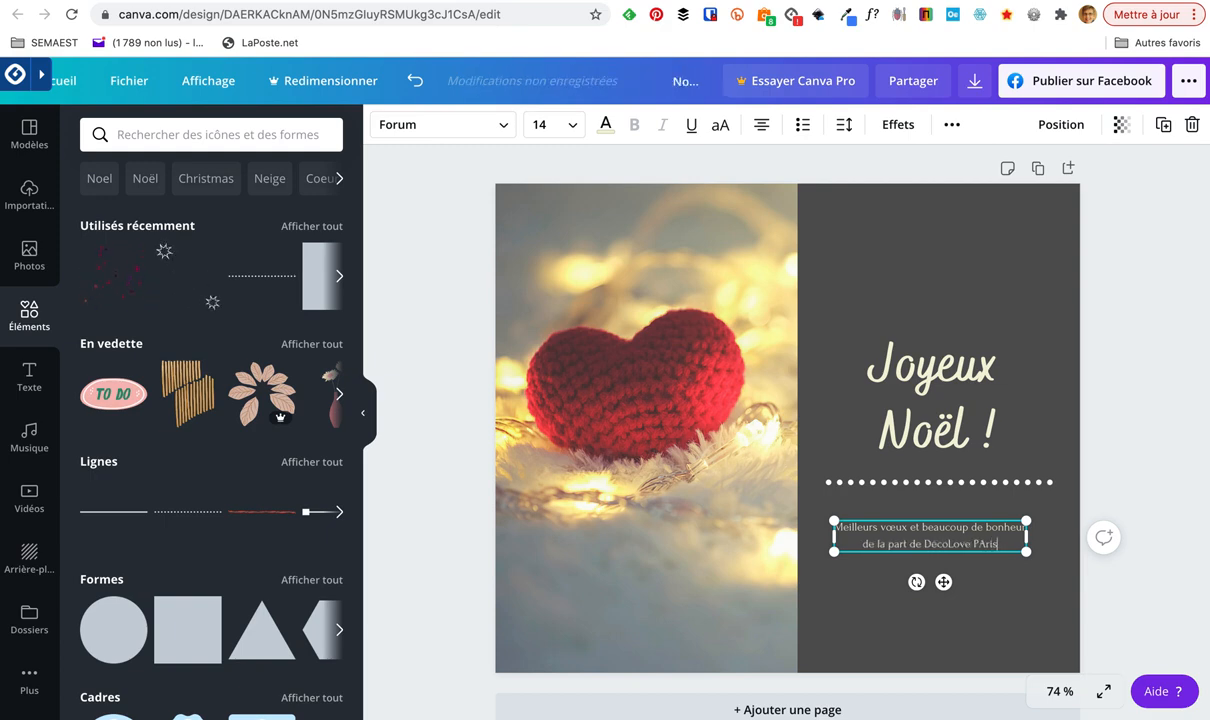
{"action": "key", "text": "BackSpace"}
{"action": "key", "text": "BackSpace"}
{"action": "key", "text": "BackSpace"}
{"action": "key", "text": "BackSpace"}
{"action": "type", "text": "a"}
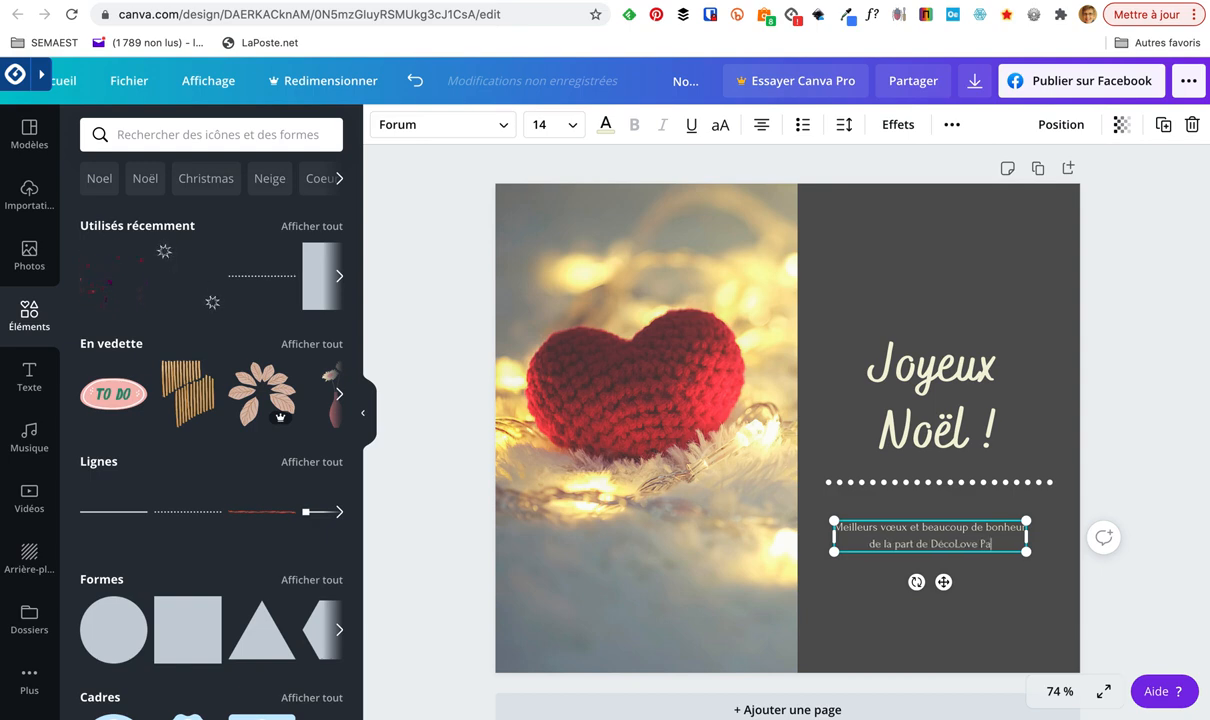
{"action": "type", "text": "ris"}
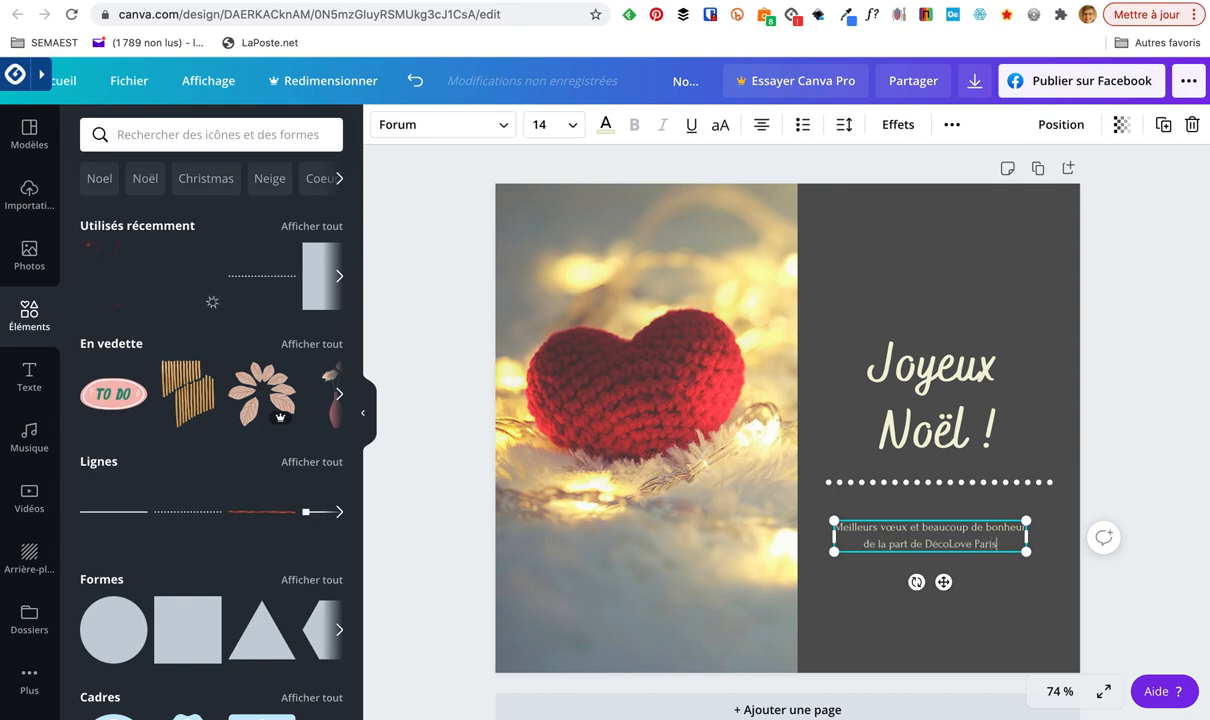
{"action": "left_click", "coordinate": [838, 586]}
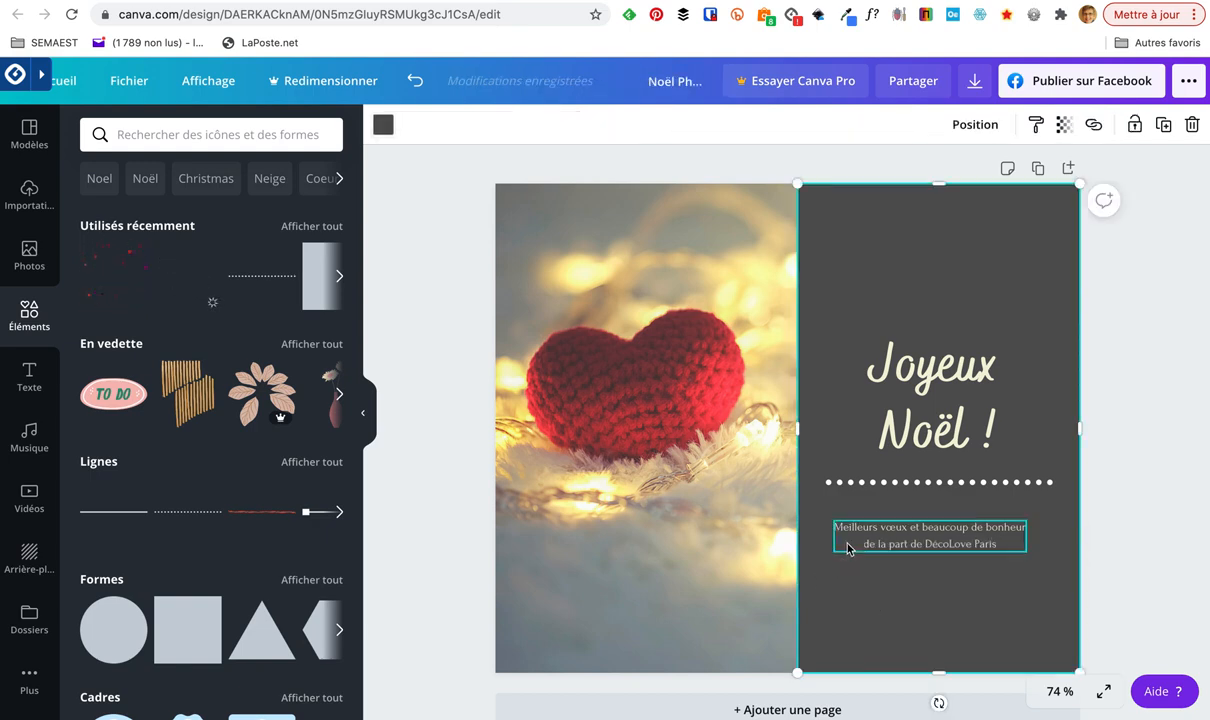
- Change the greeting text's font to Marck Script
{"action": "left_click", "coordinate": [849, 529]}
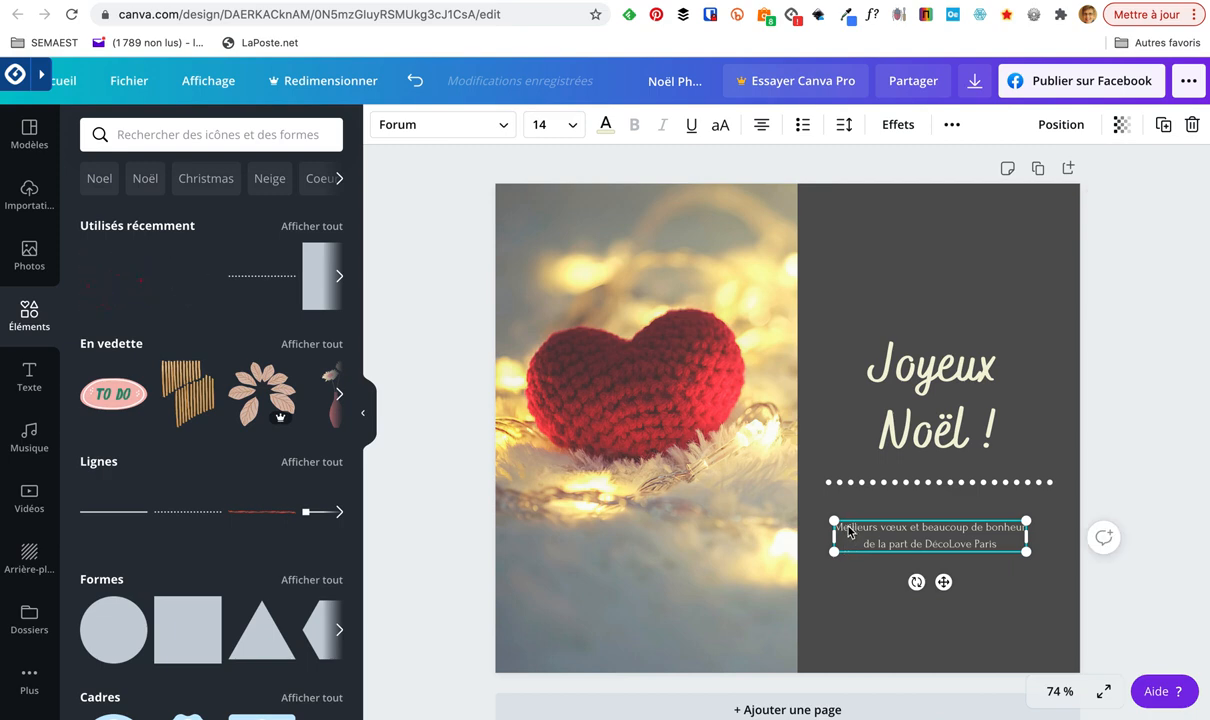
{"action": "left_click", "coordinate": [503, 128]}
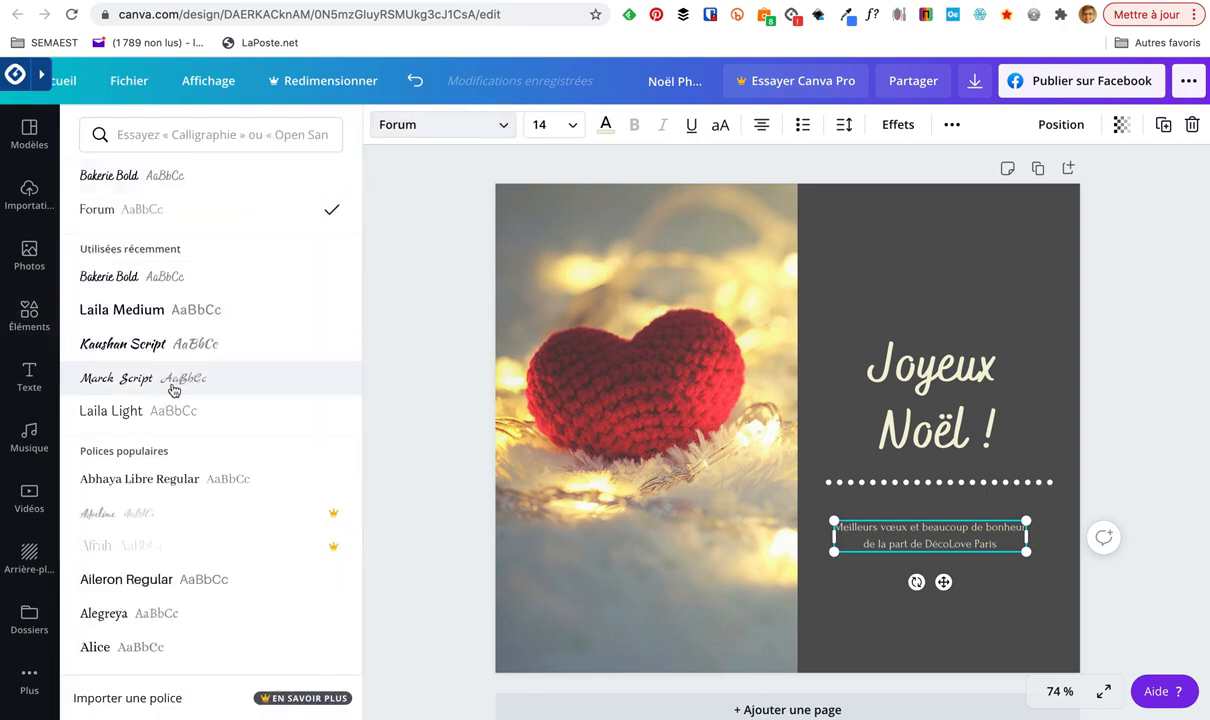
{"action": "left_click", "coordinate": [173, 389]}
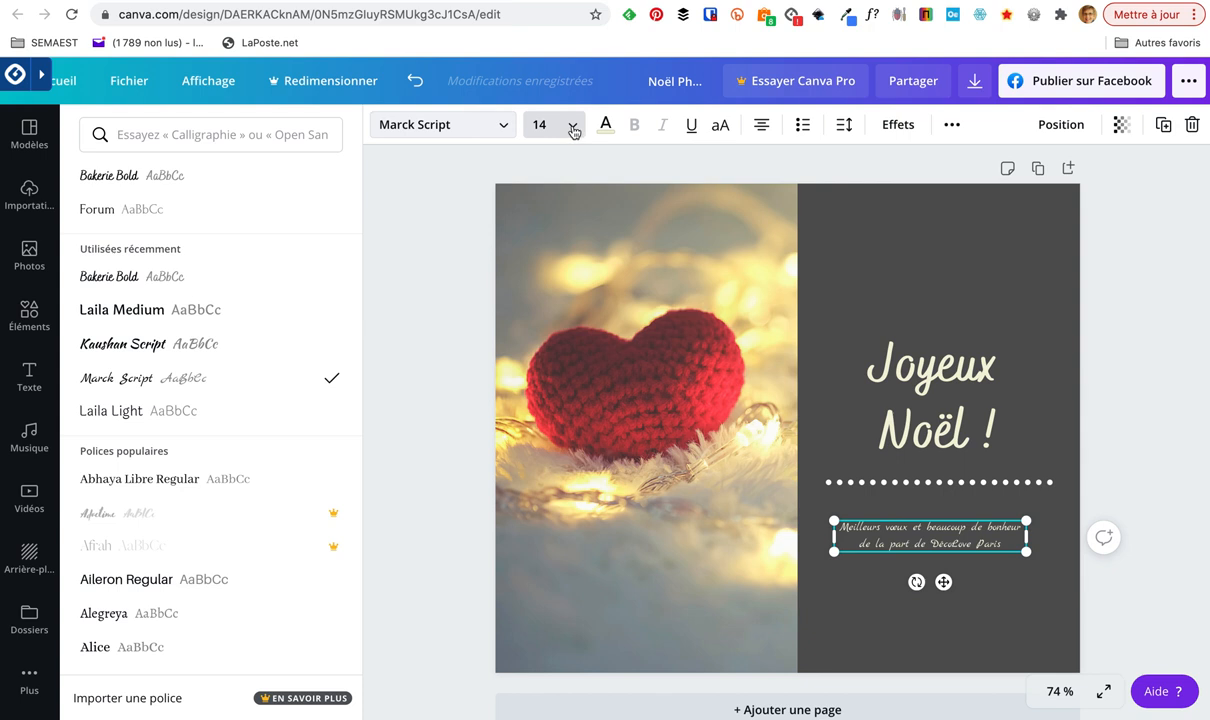
- Set the greeting text's font size to 24 and move it just below the dotted line
{"action": "left_click", "coordinate": [573, 127]}
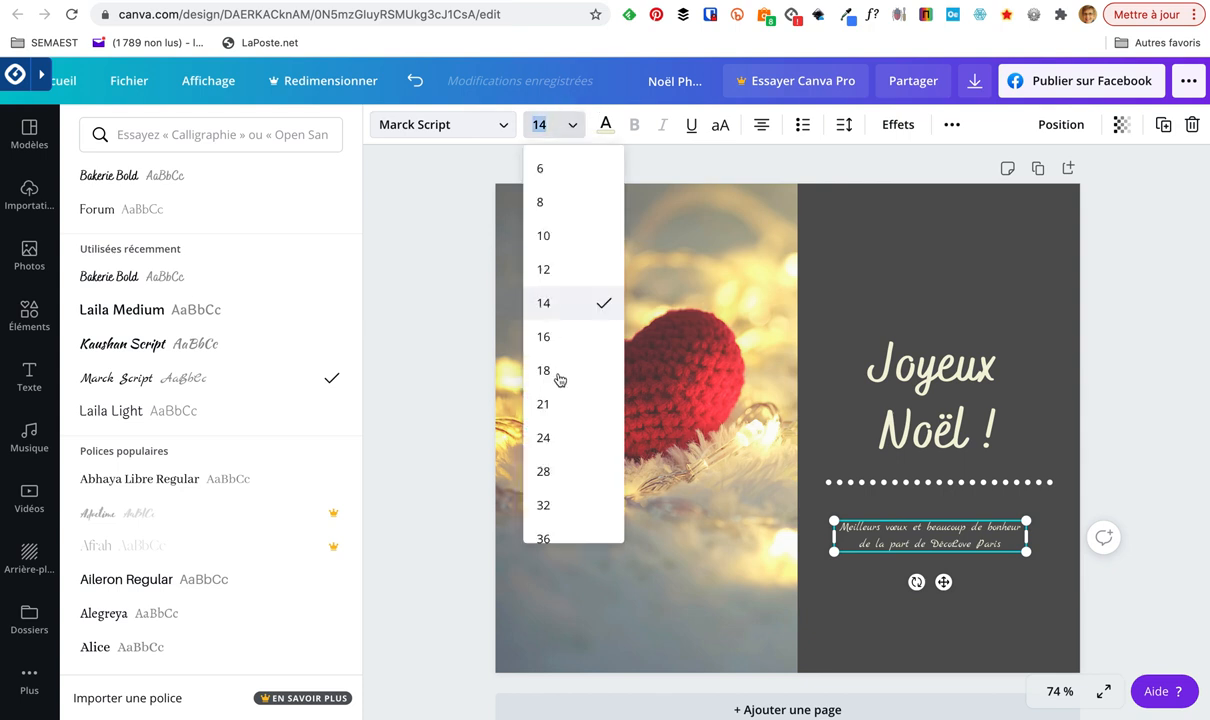
{"action": "left_click", "coordinate": [546, 440]}
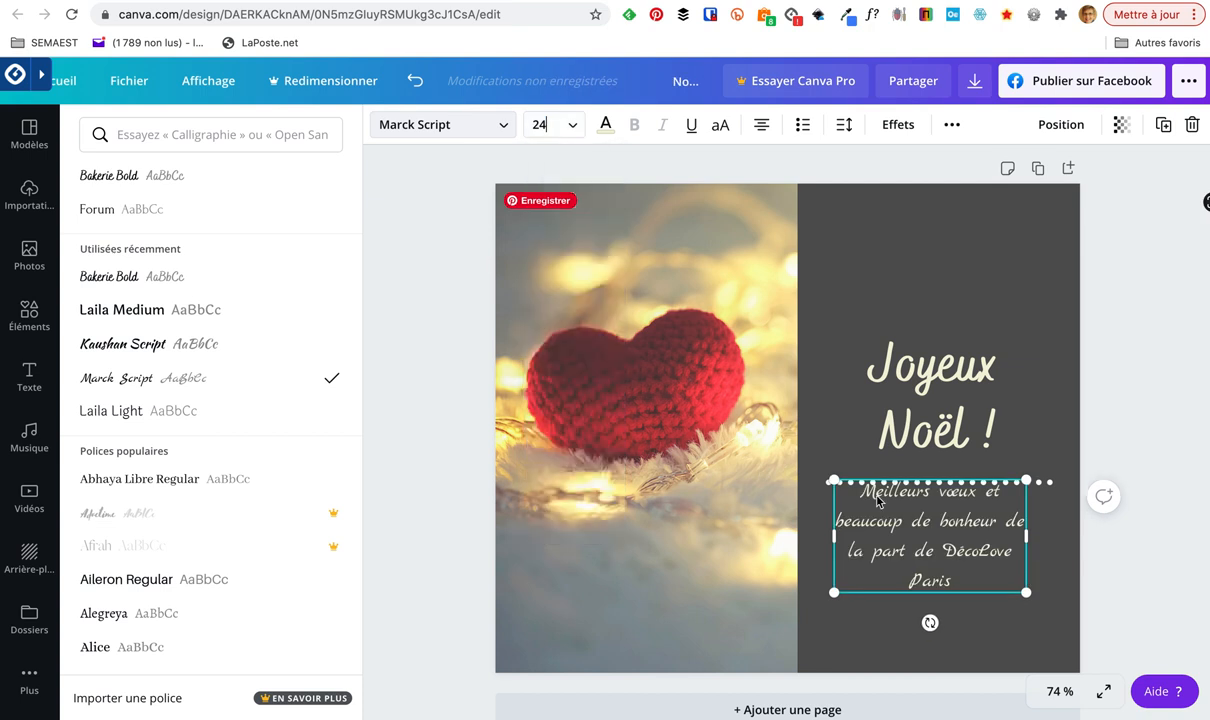
{"action": "left_click_drag", "start_coordinate": [957, 521], "coordinate": [965, 557]}
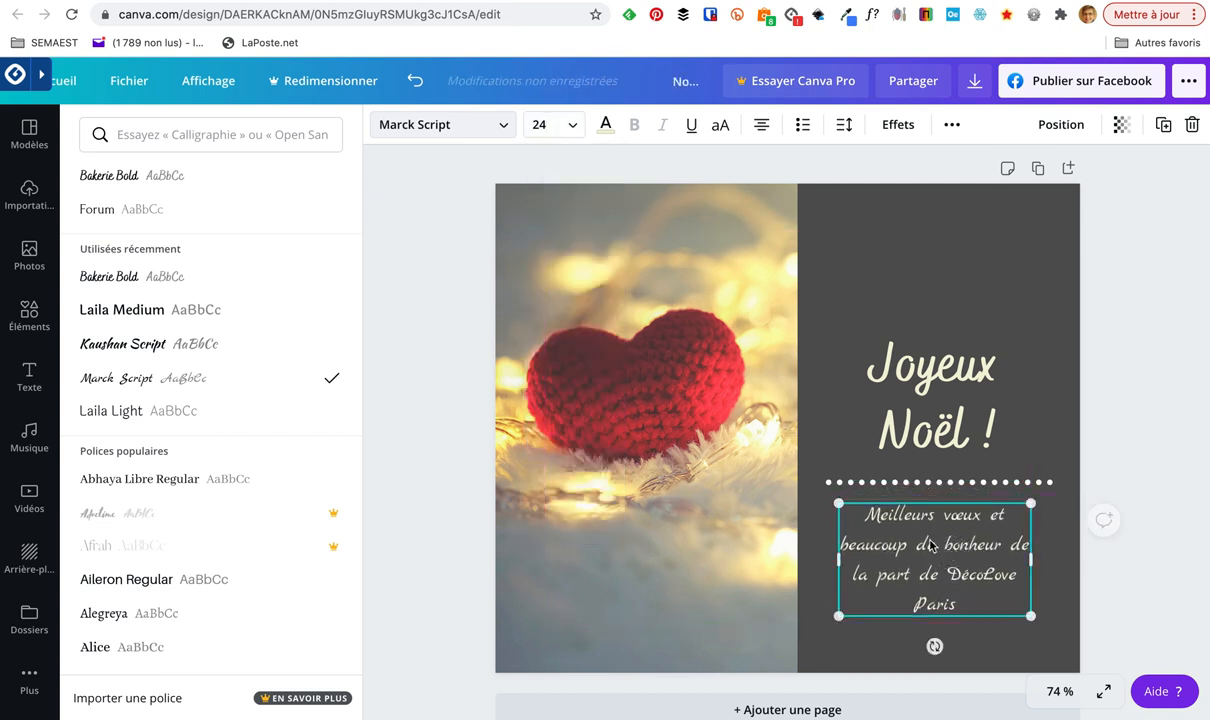
- Reword the greeting as "Meilleurs vœux, Beaucoup de bonheur de la part de DécoLove Paris", keeping "DécoLove Paris" on its own last line
{"action": "left_click", "coordinate": [1016, 524]}
{"action": "key", "text": "BackSpace"}
{"action": "key", "text": "BackSpace"}
{"action": "key", "text": "BackSpace"}
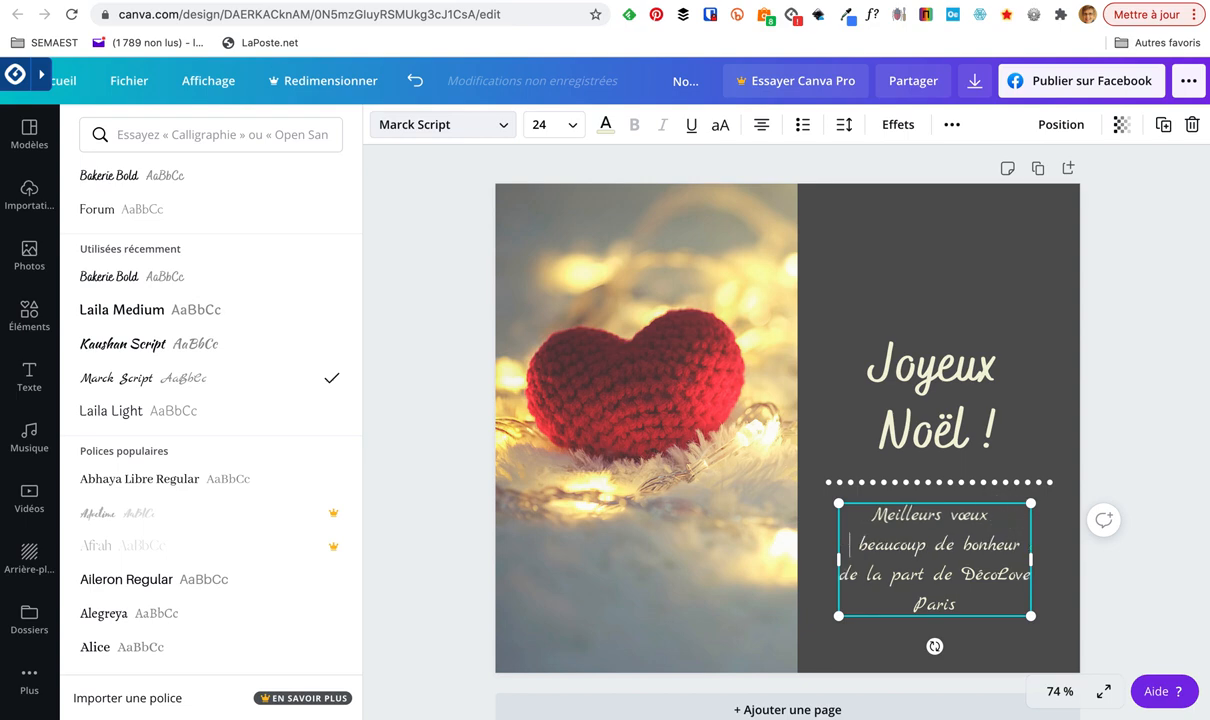
{"action": "type", "text": ","}
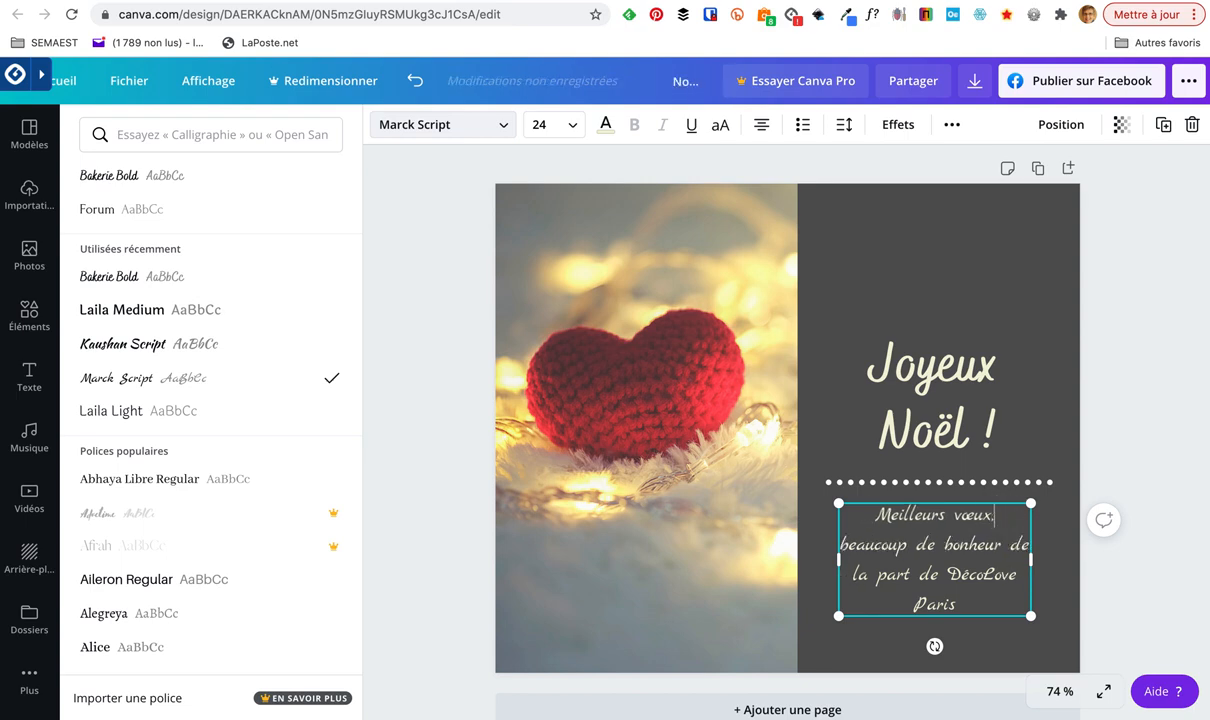
{"action": "left_click", "coordinate": [853, 544]}
{"action": "key", "text": "BackSpace"}
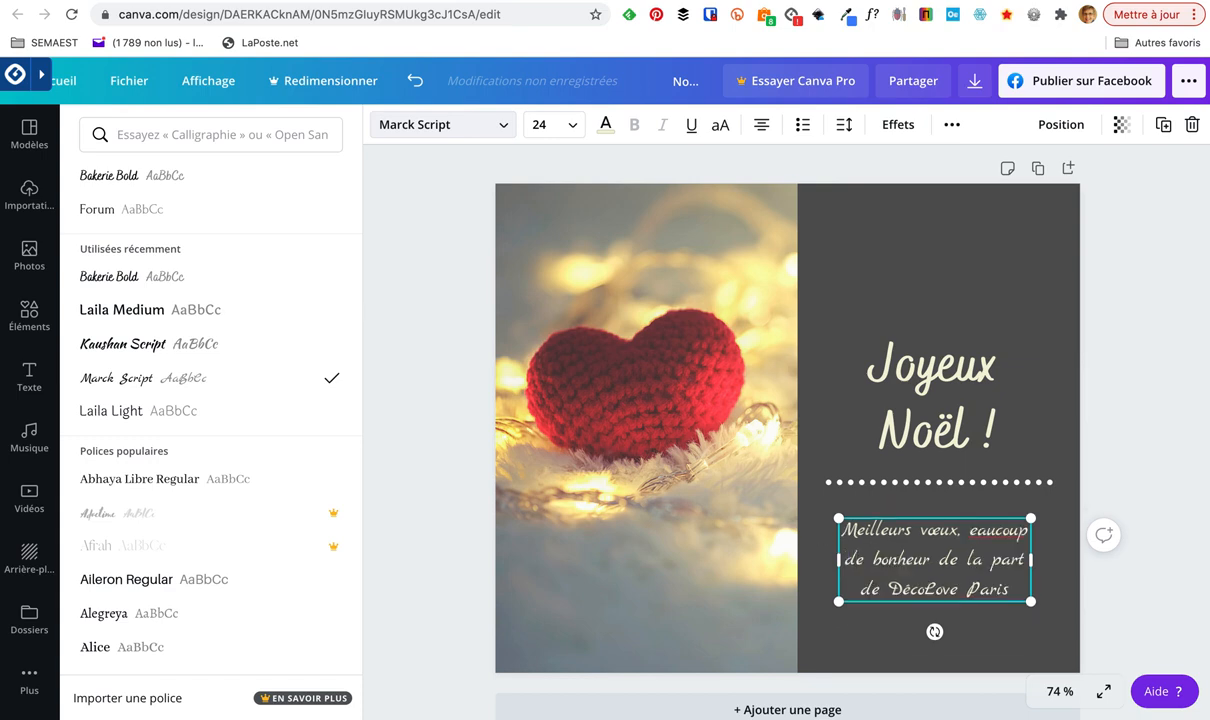
{"action": "type", "text": "B"}
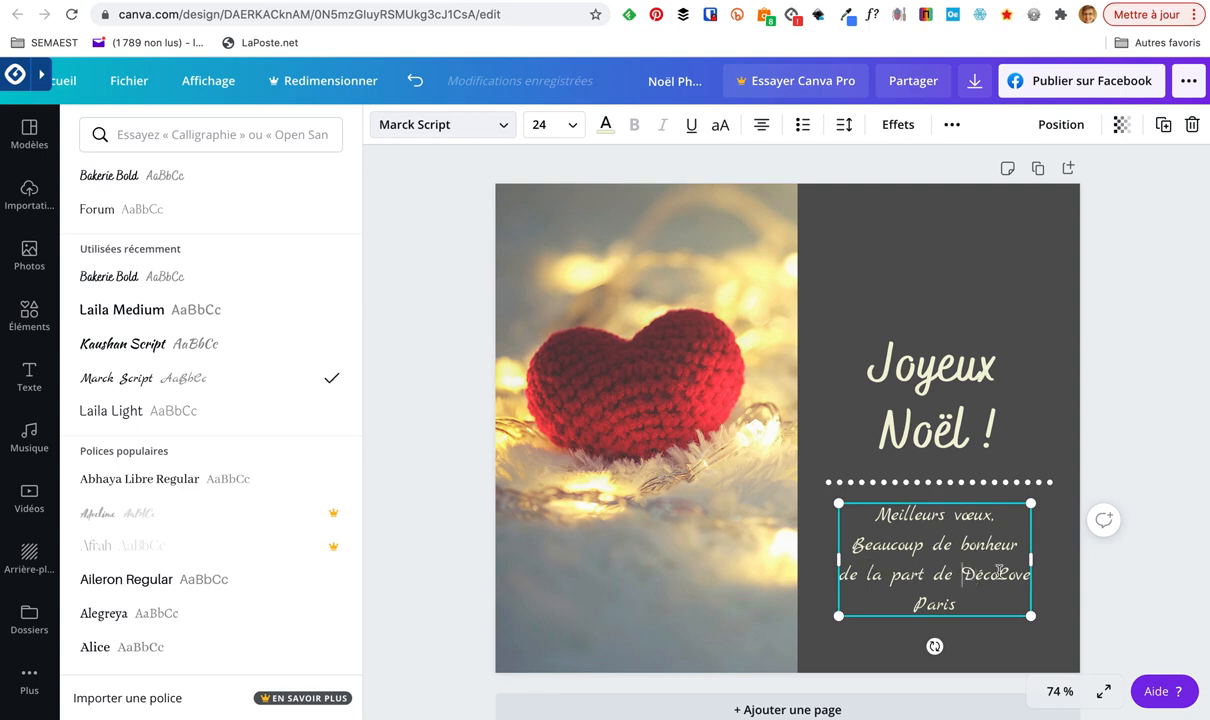
{"action": "key", "text": "Return"}
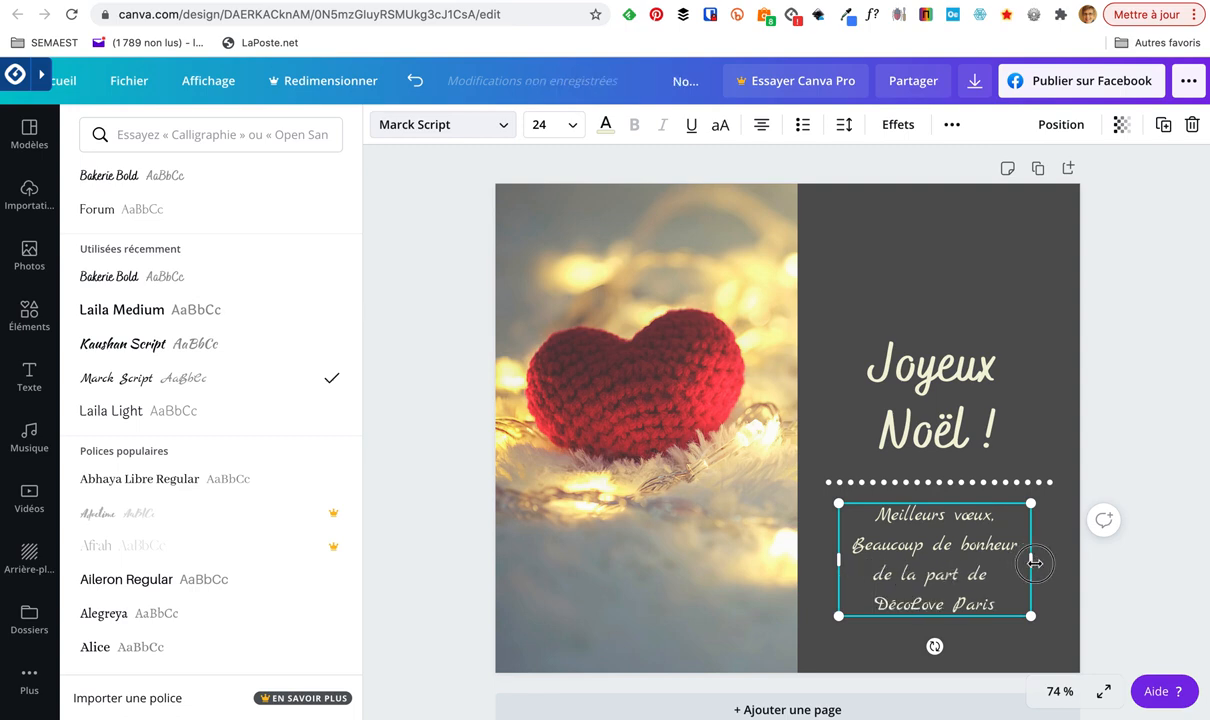
{"action": "left_click_drag", "start_coordinate": [1030, 564], "coordinate": [1039, 563]}
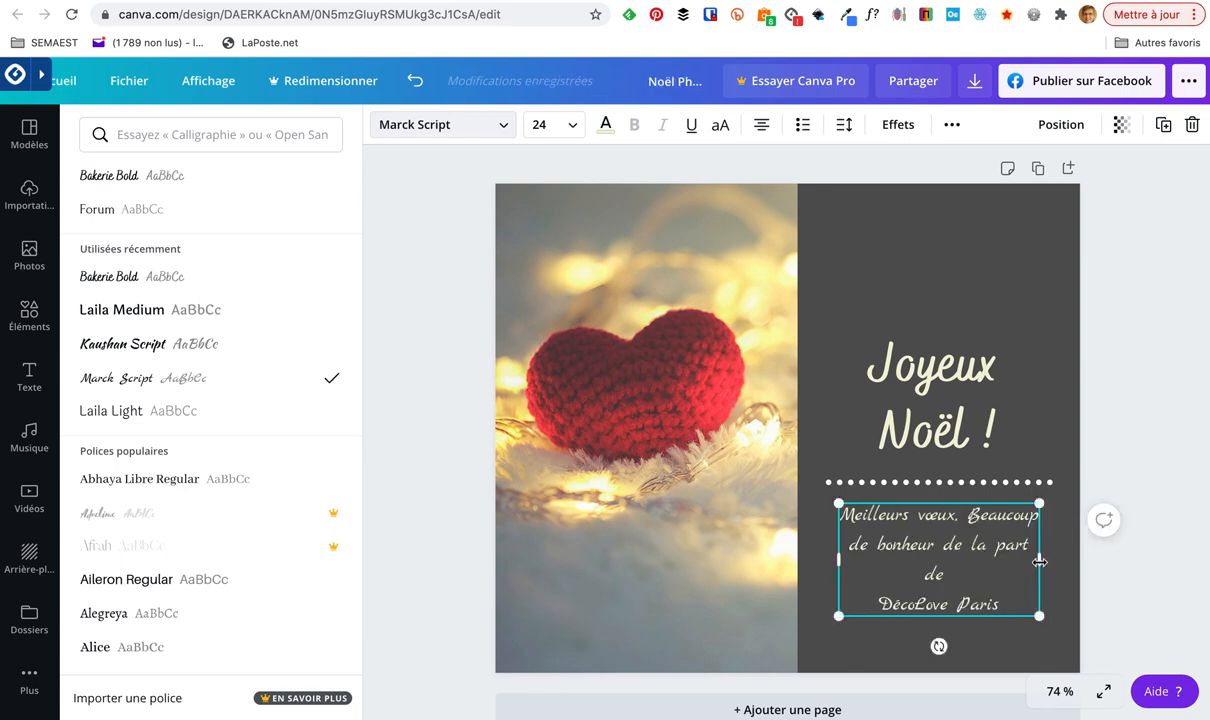
{"action": "left_click_drag", "start_coordinate": [1039, 563], "coordinate": [1027, 563]}
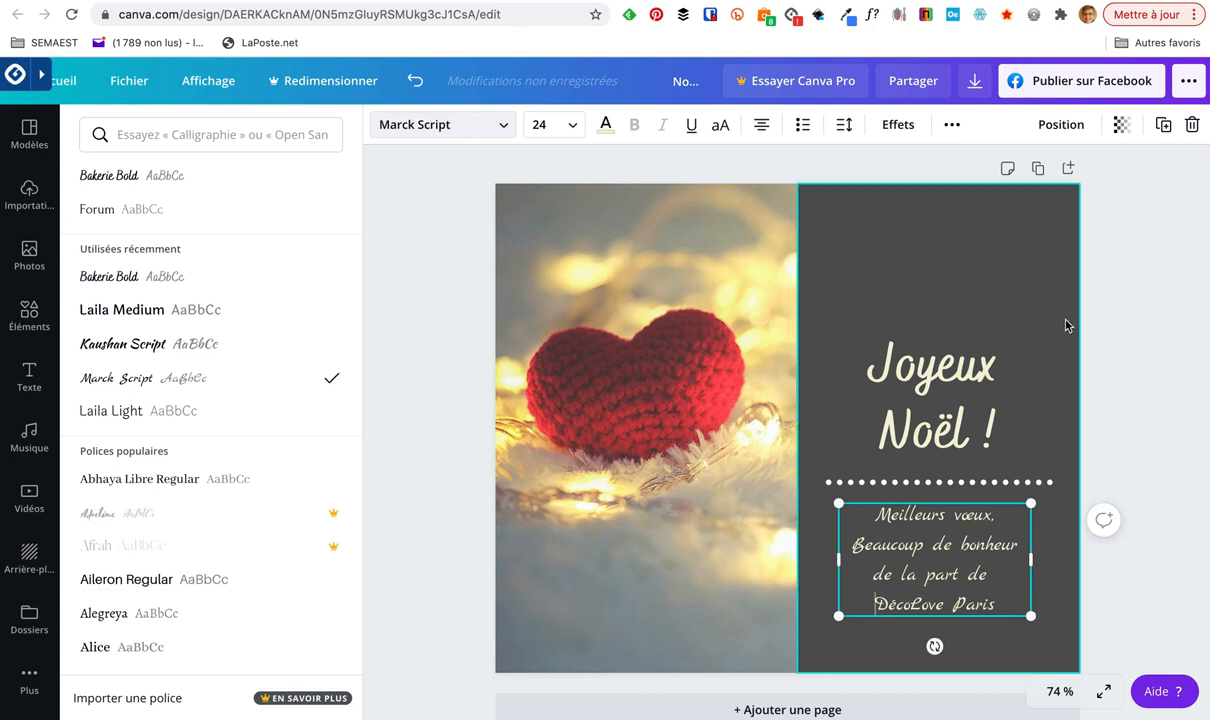
{"action": "left_click_drag", "start_coordinate": [905, 244], "coordinate": [792, 432]}
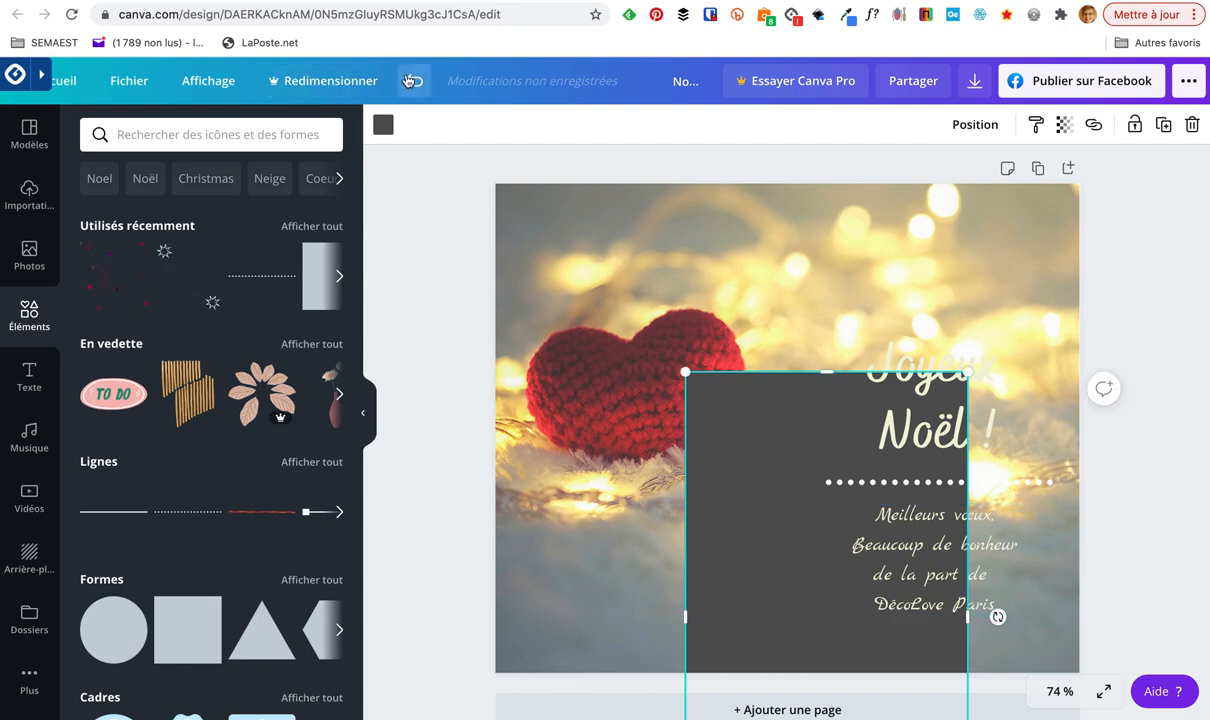
{"action": "key", "text": "ctrl+z"}
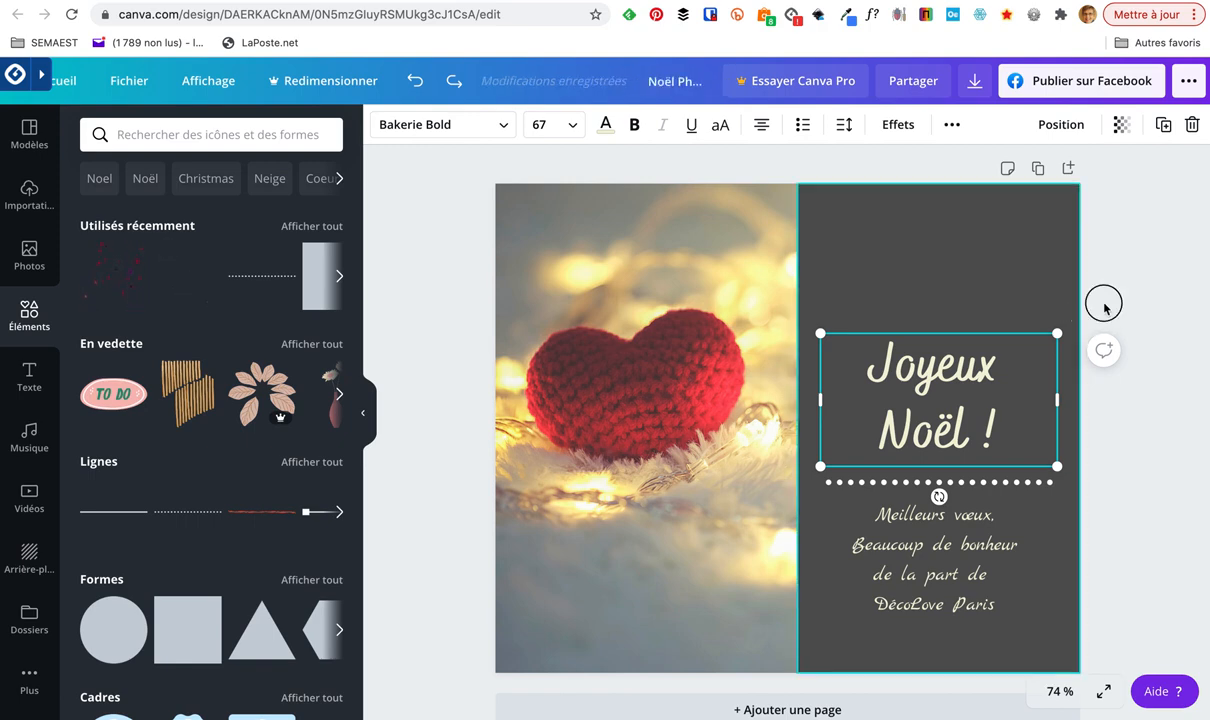
{"action": "left_click", "coordinate": [1134, 615]}
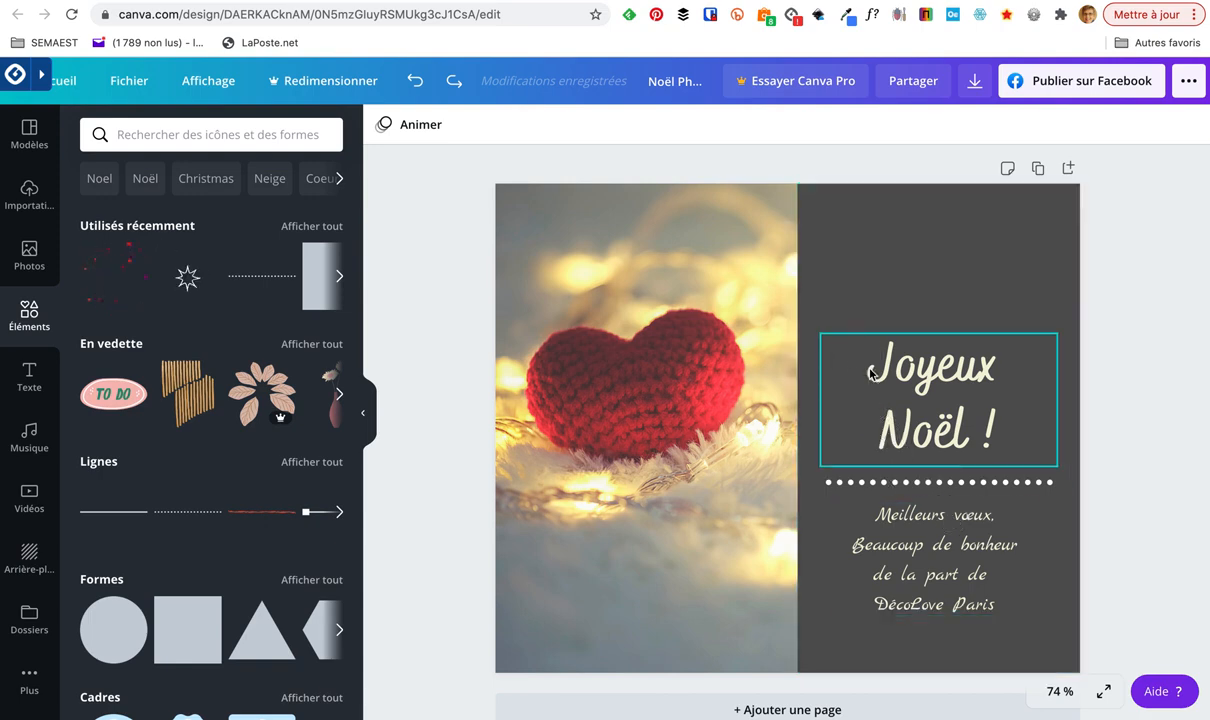
- Move the "Joyeux Noël !" title, the dotted line and the greeting up to centre the group vertically on the grey panel
{"action": "left_click_drag", "start_coordinate": [870, 373], "coordinate": [873, 312]}
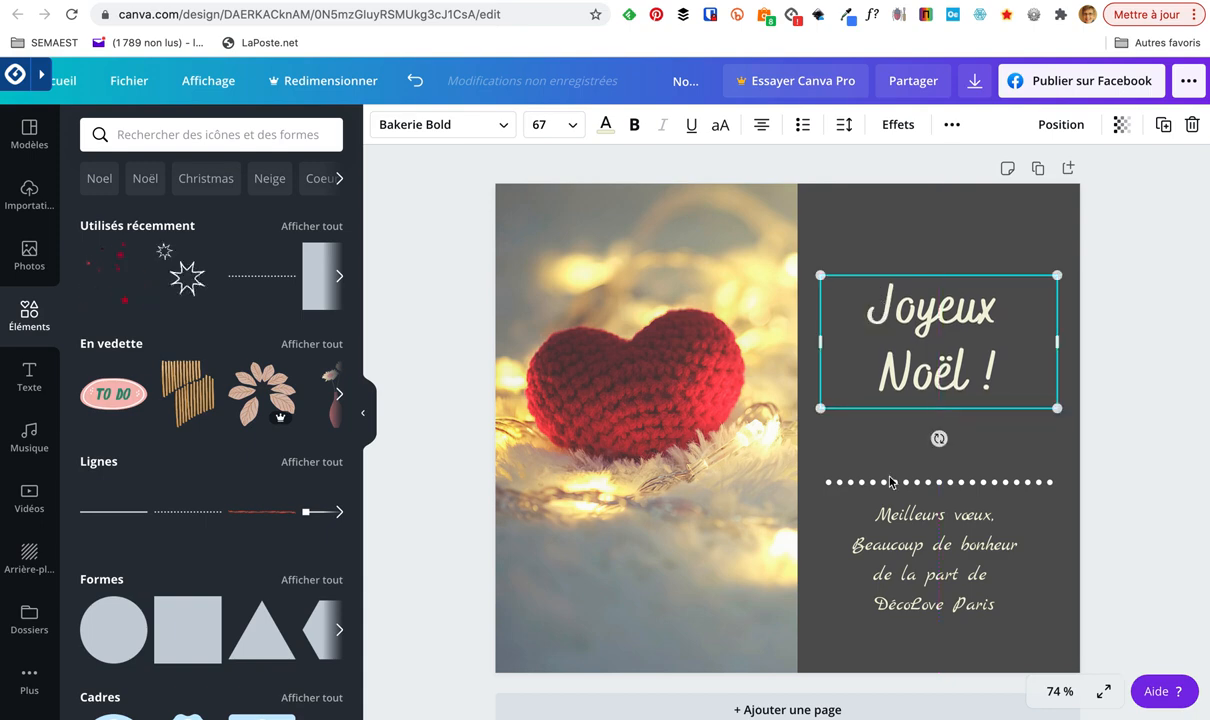
{"action": "left_click_drag", "start_coordinate": [888, 480], "coordinate": [888, 430]}
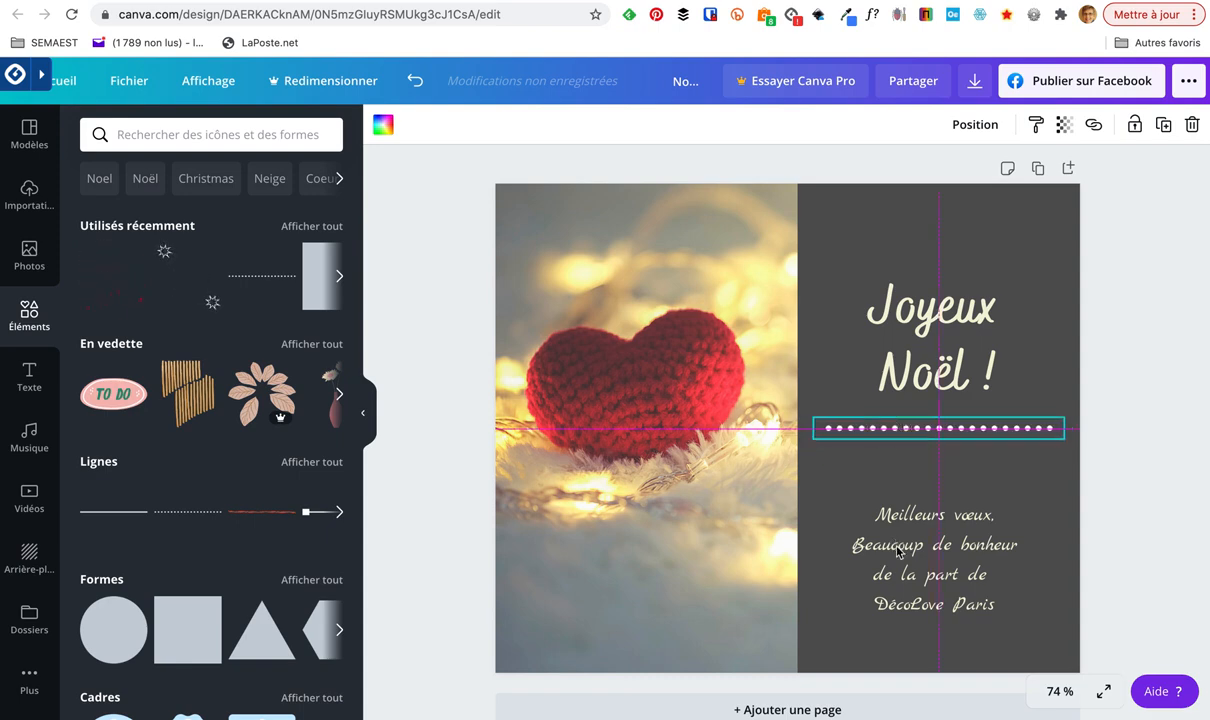
{"action": "left_click_drag", "start_coordinate": [897, 549], "coordinate": [898, 505]}
{"action": "left_click", "coordinate": [1146, 556]}
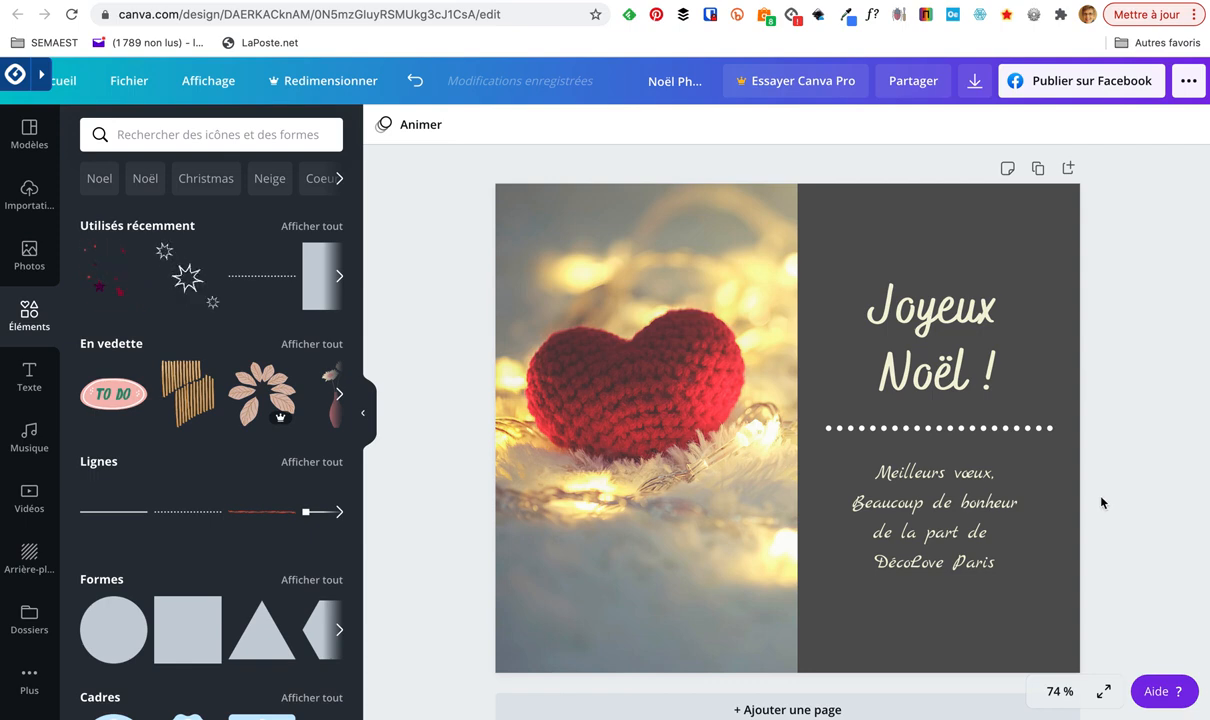
- Duplicate the finished heart card as a second page
{"action": "scroll", "coordinate": [1102, 516], "scroll_direction": "down", "scroll_amount": 1}
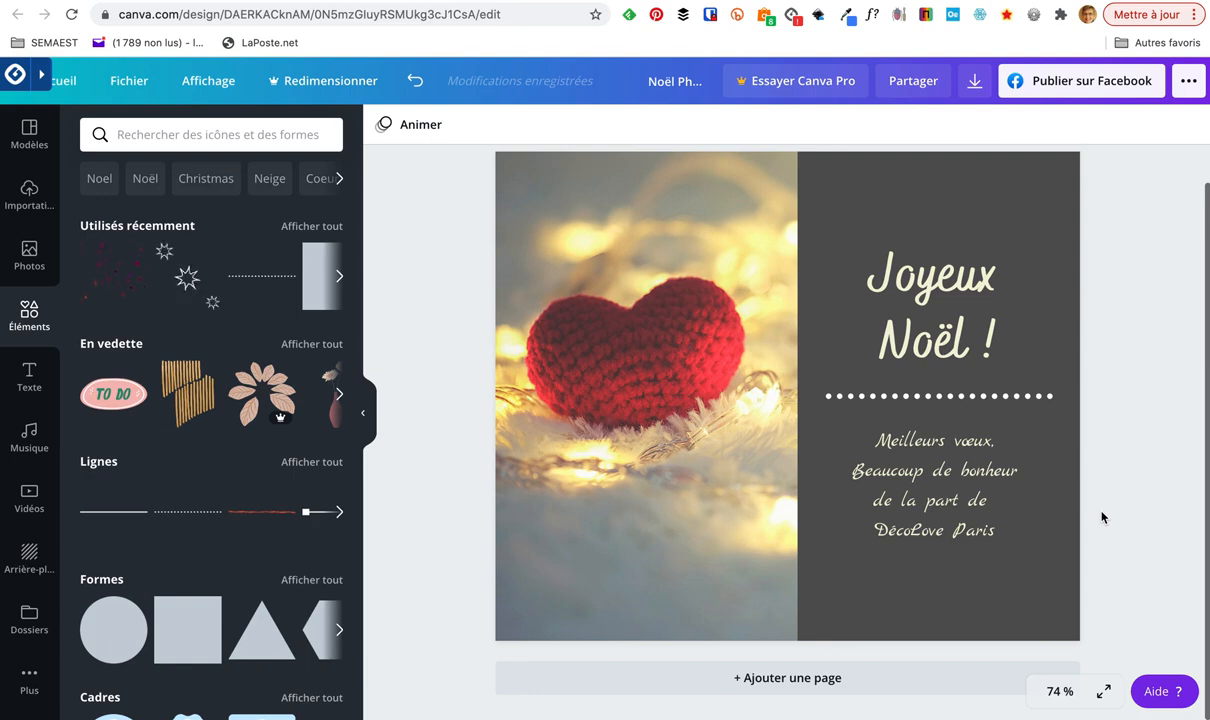
{"action": "scroll", "coordinate": [1102, 516], "scroll_direction": "up", "scroll_amount": 1}
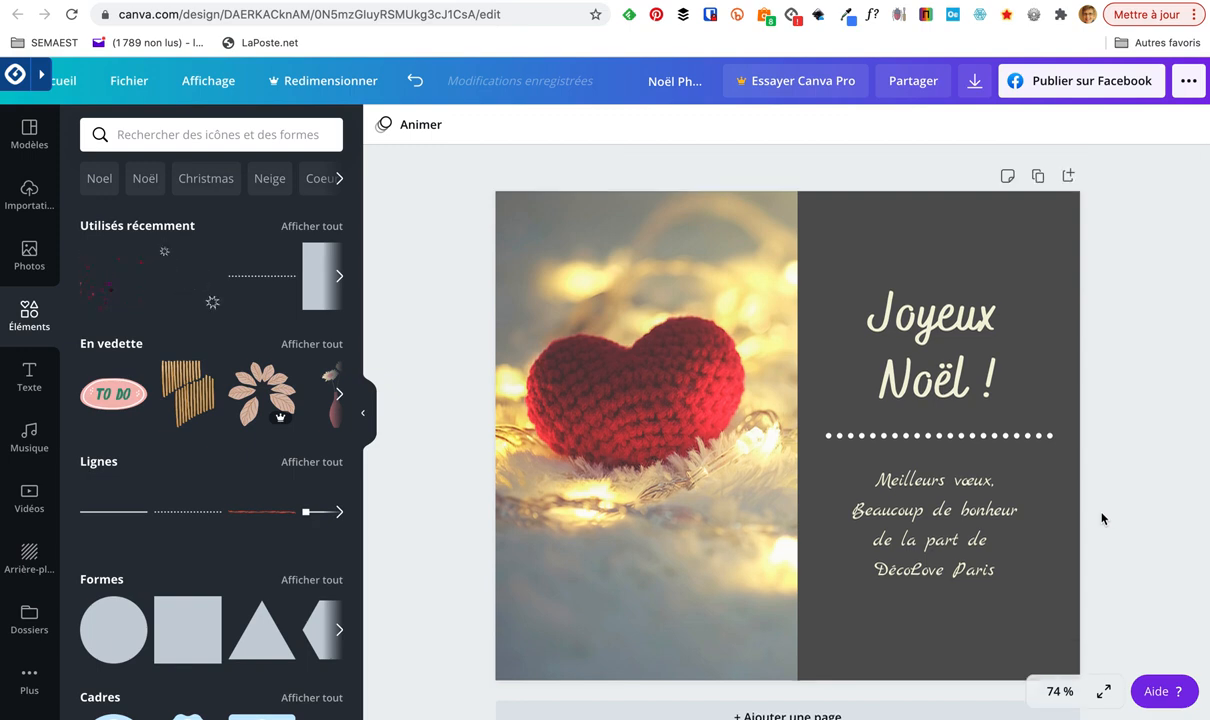
{"action": "scroll", "coordinate": [1153, 343], "scroll_direction": "down", "scroll_amount": 1}
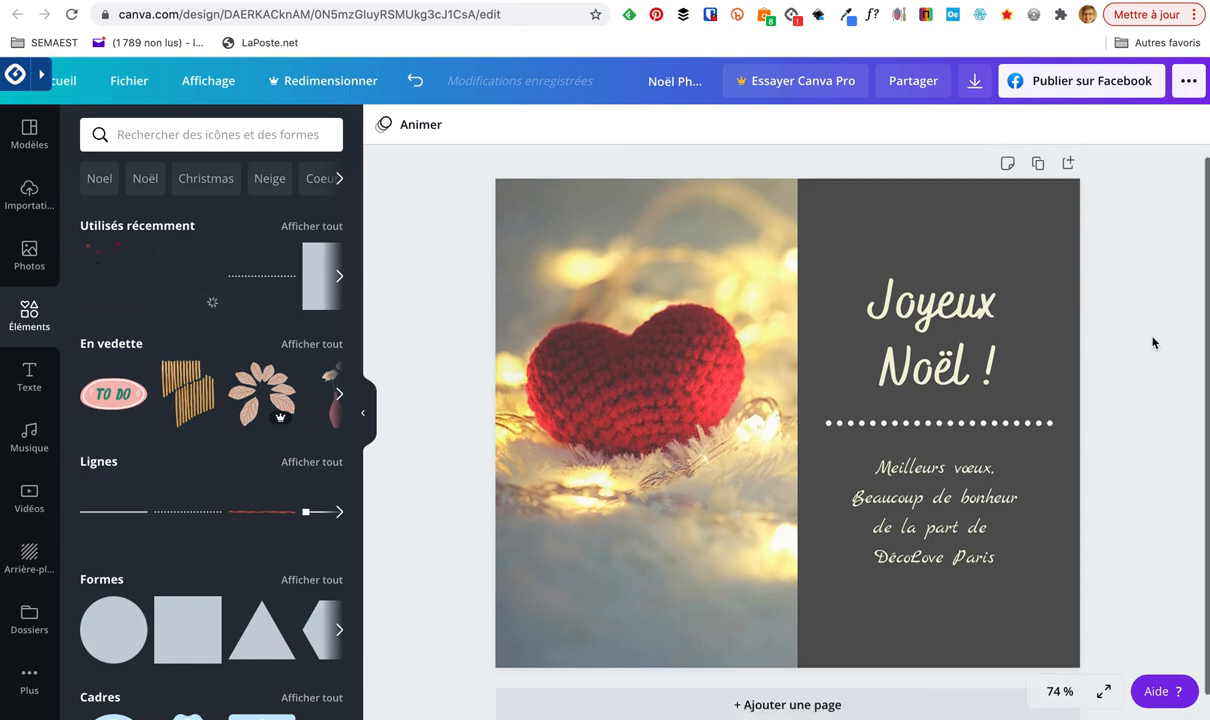
{"action": "left_click", "coordinate": [1039, 164]}
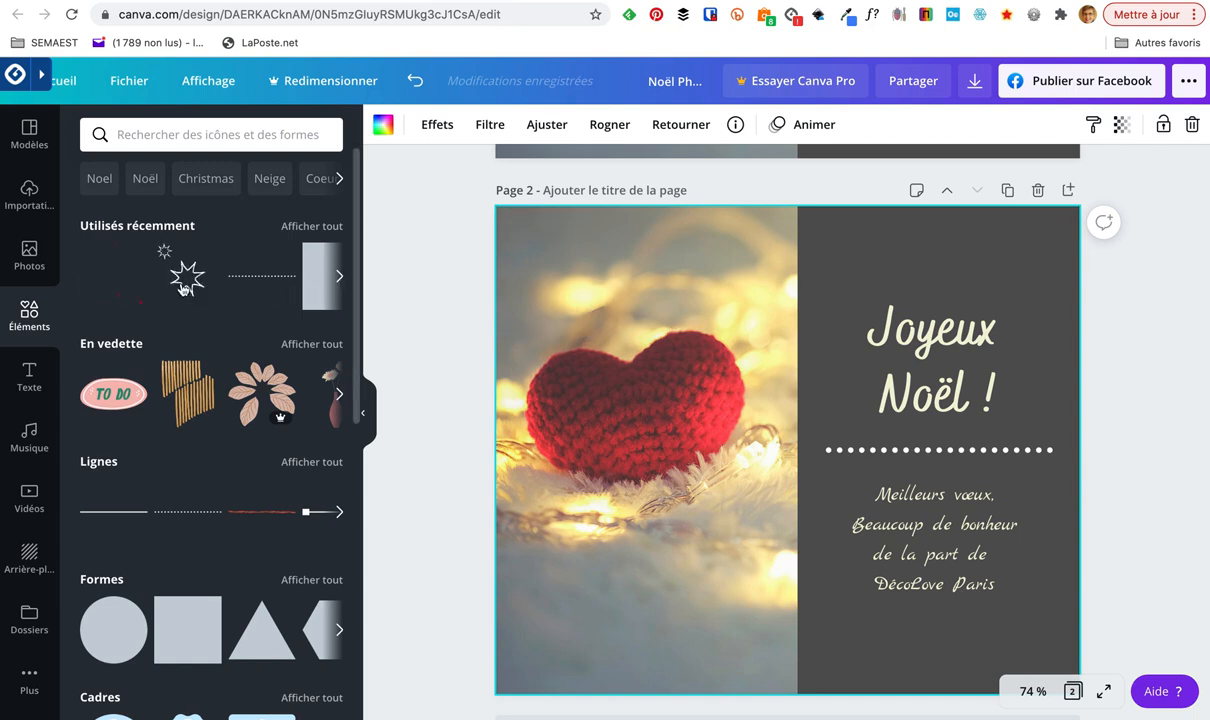
- Search the elements for "etoile animée" and add the free animated sticker of three white outlined eight-pointed stars to page 2
{"action": "left_click", "coordinate": [180, 134]}
{"action": "type", "text": "etoile an"}
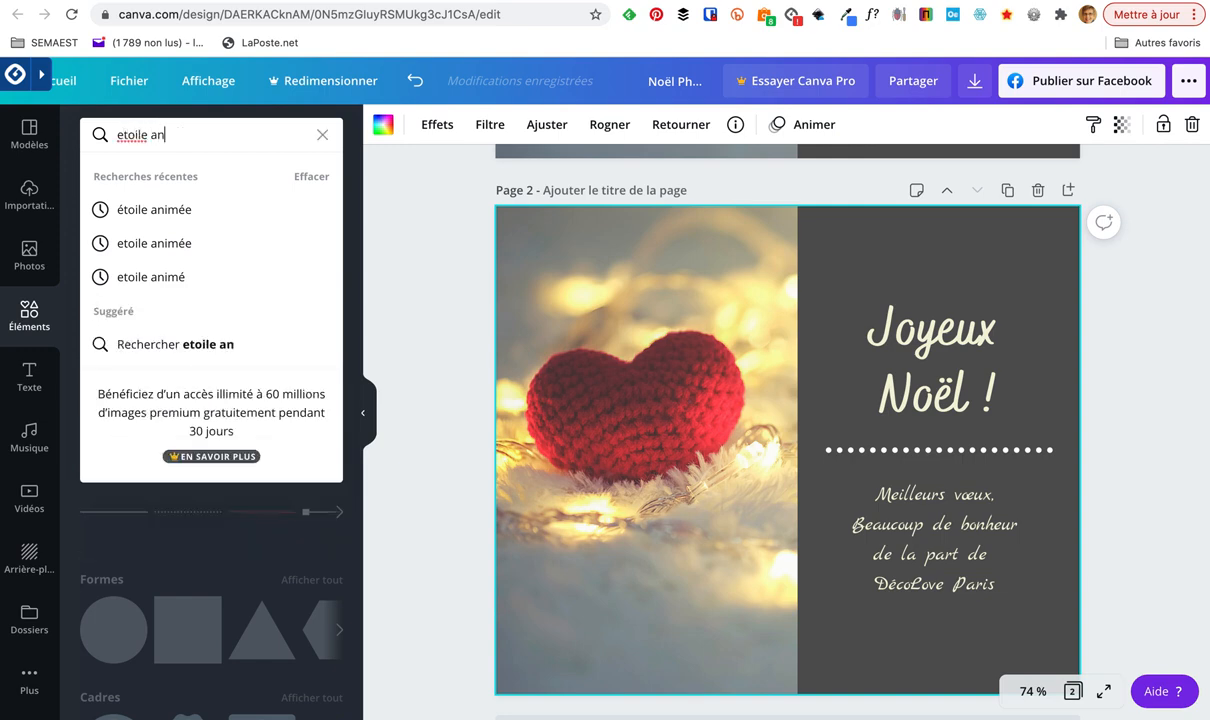
{"action": "type", "text": "imée"}
{"action": "key", "text": "Return"}
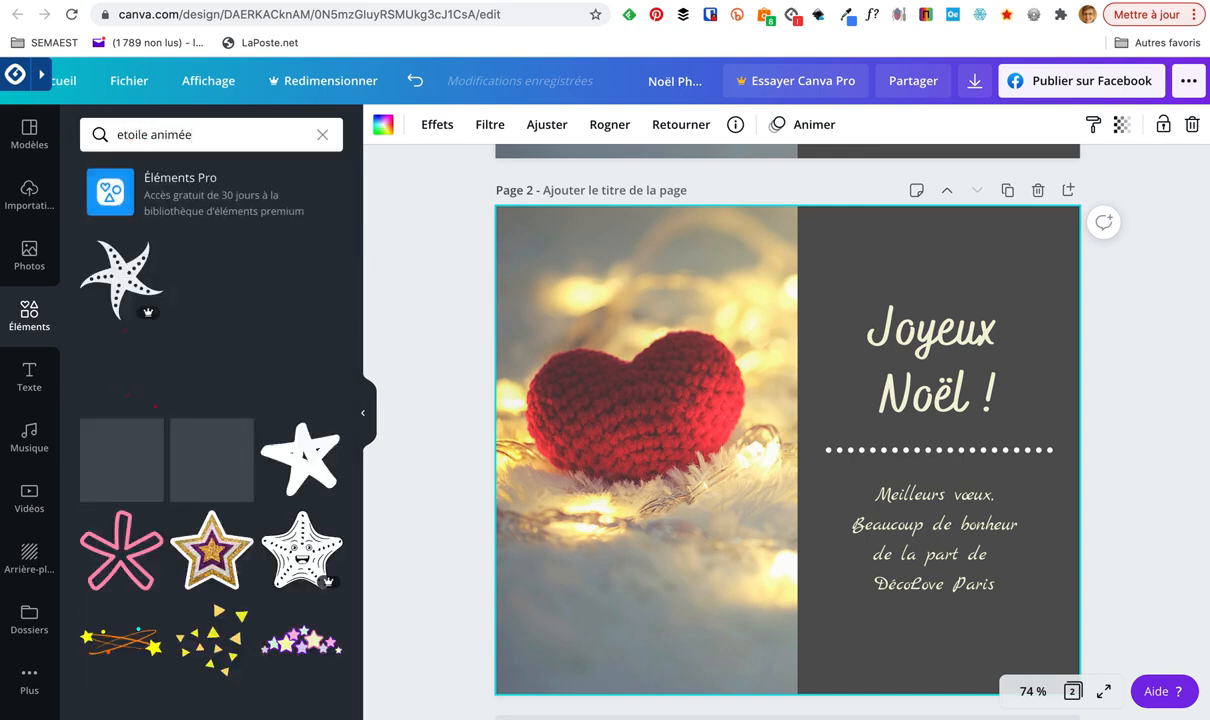
{"action": "scroll", "coordinate": [141, 465], "scroll_direction": "down", "scroll_amount": 5}
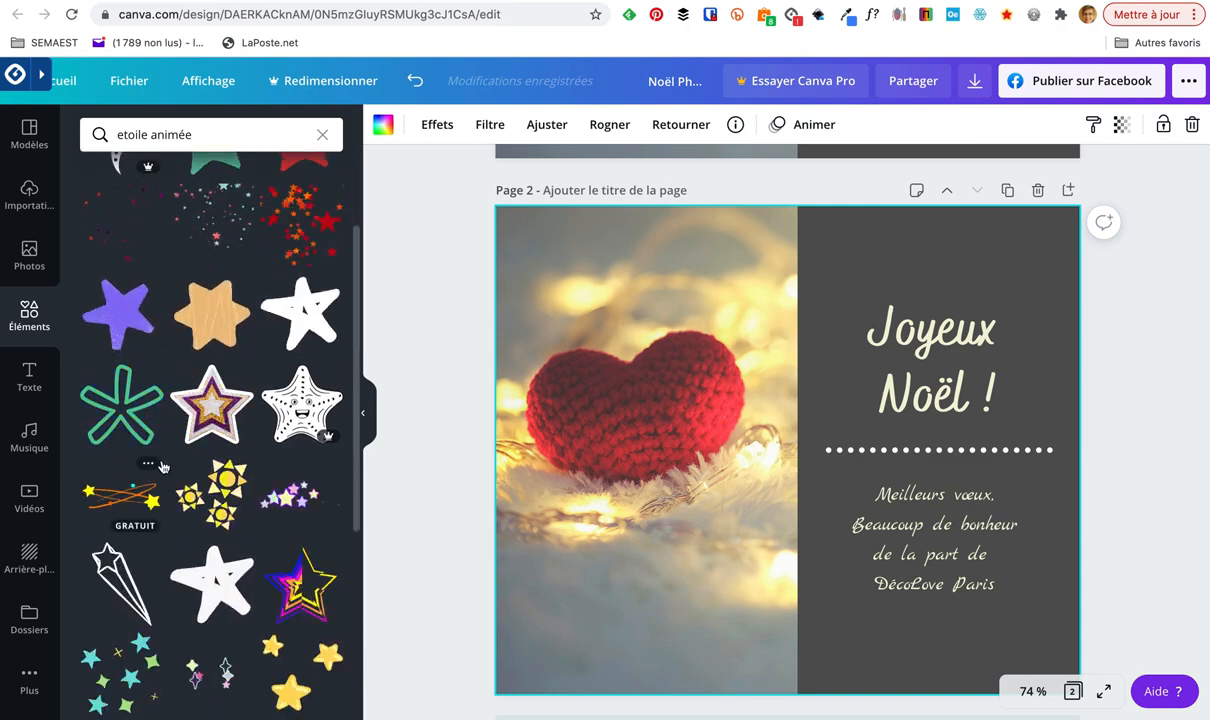
{"action": "scroll", "coordinate": [163, 466], "scroll_direction": "down", "scroll_amount": 4}
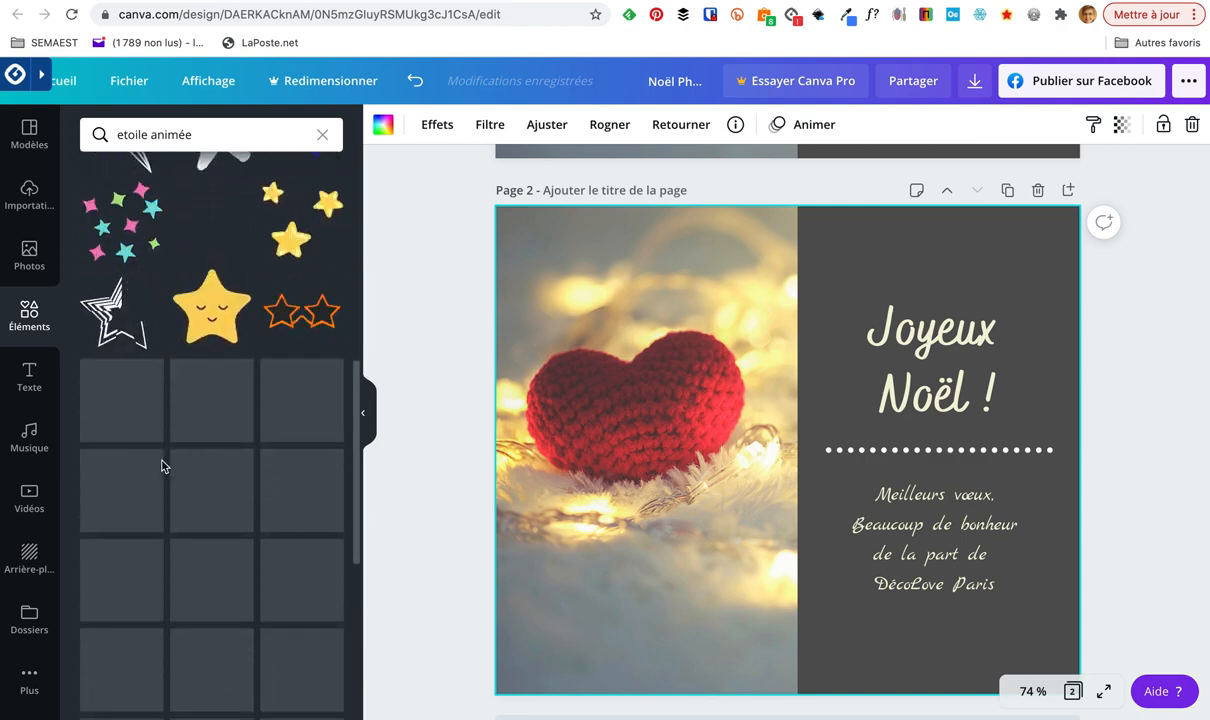
{"action": "scroll", "coordinate": [163, 466], "scroll_direction": "down", "scroll_amount": 4}
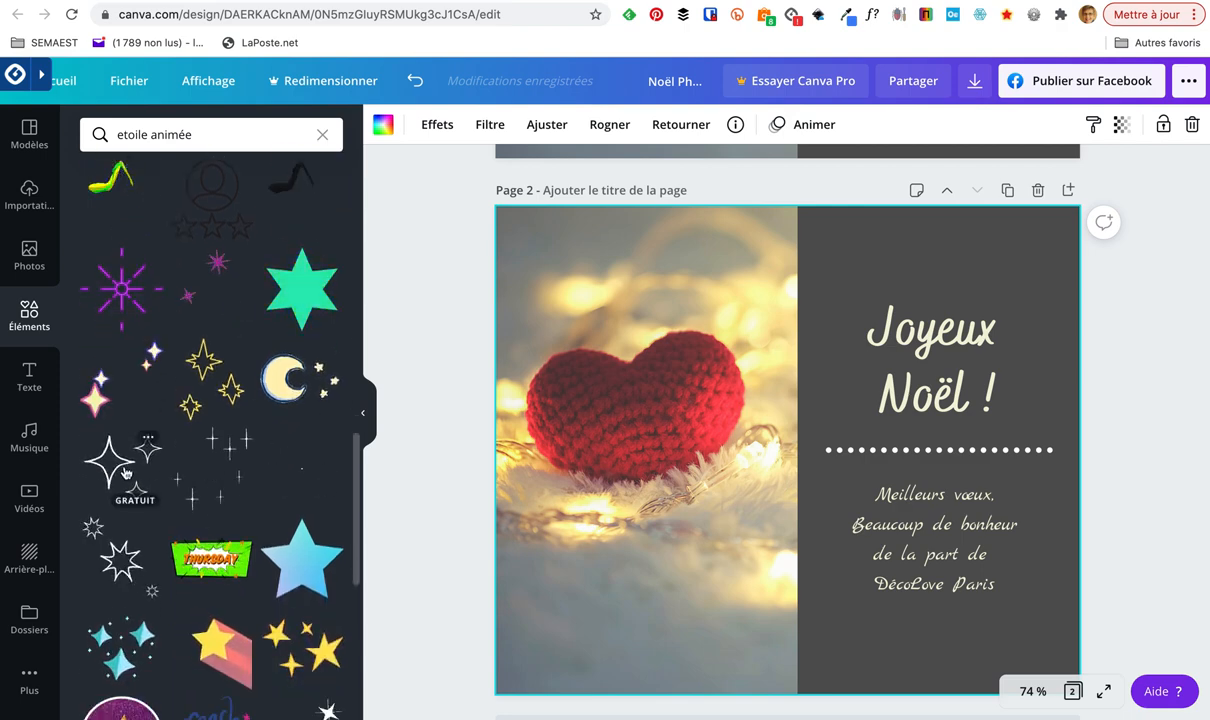
{"action": "scroll", "coordinate": [148, 492], "scroll_direction": "down", "scroll_amount": 2}
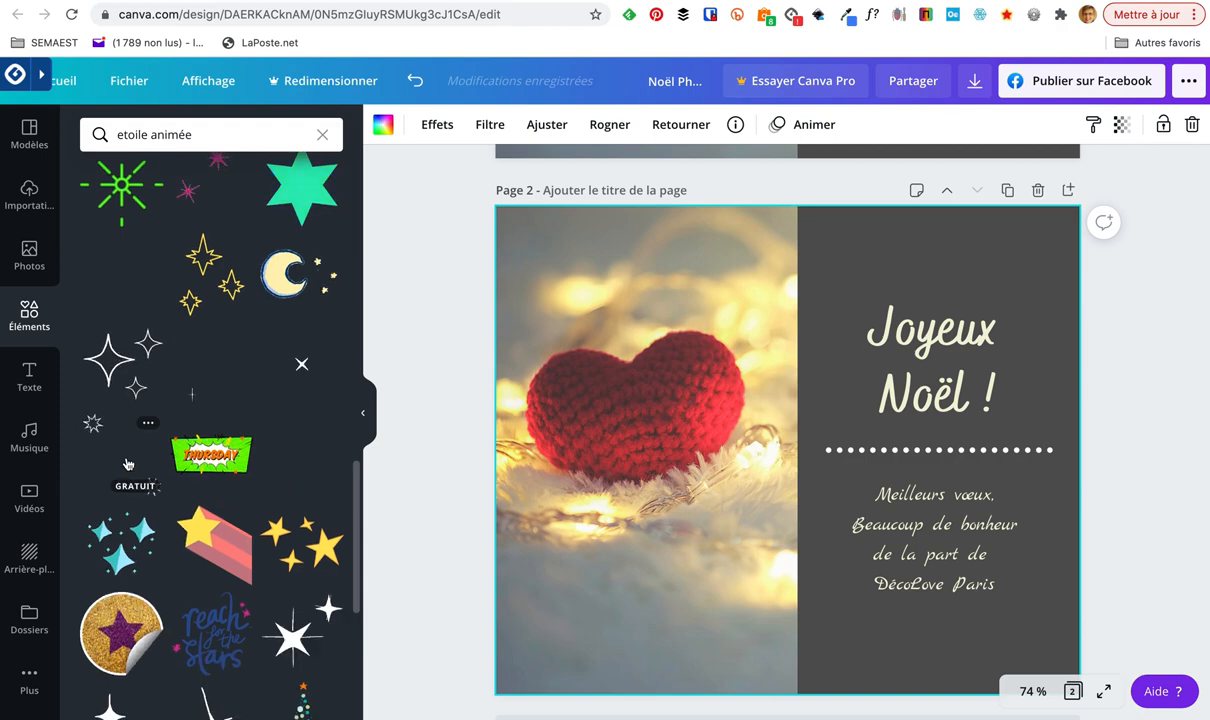
{"action": "left_click", "coordinate": [114, 463]}
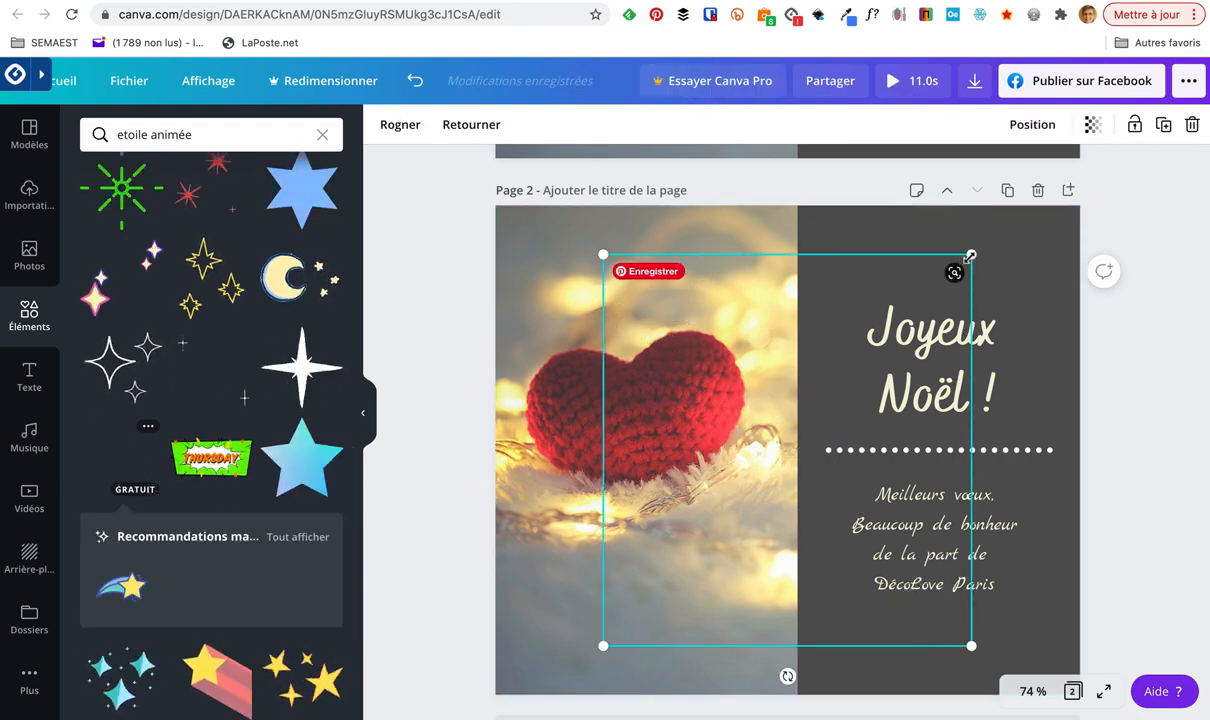
- Shrink the star sticker to about 273 × 291, then rotate it a quarter turn clockwise onto the grey panel's upper-left corner
{"action": "left_click_drag", "start_coordinate": [971, 254], "coordinate": [773, 465]}
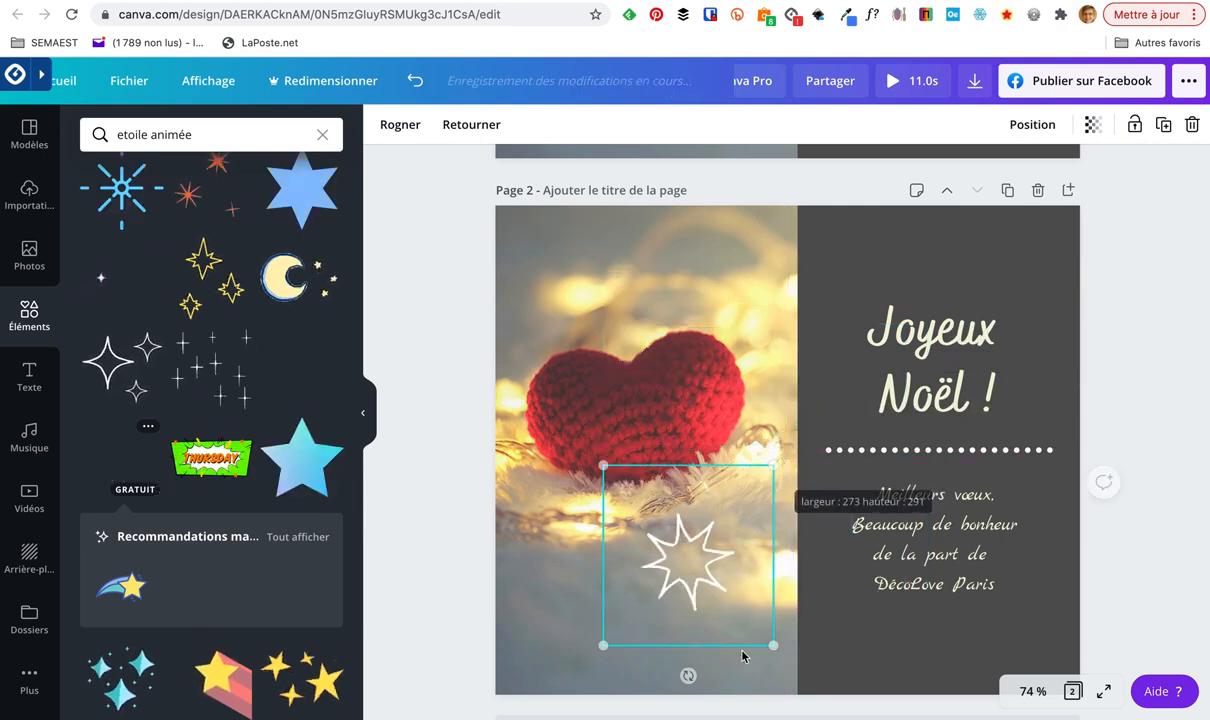
{"action": "left_click_drag", "start_coordinate": [686, 677], "coordinate": [605, 551]}
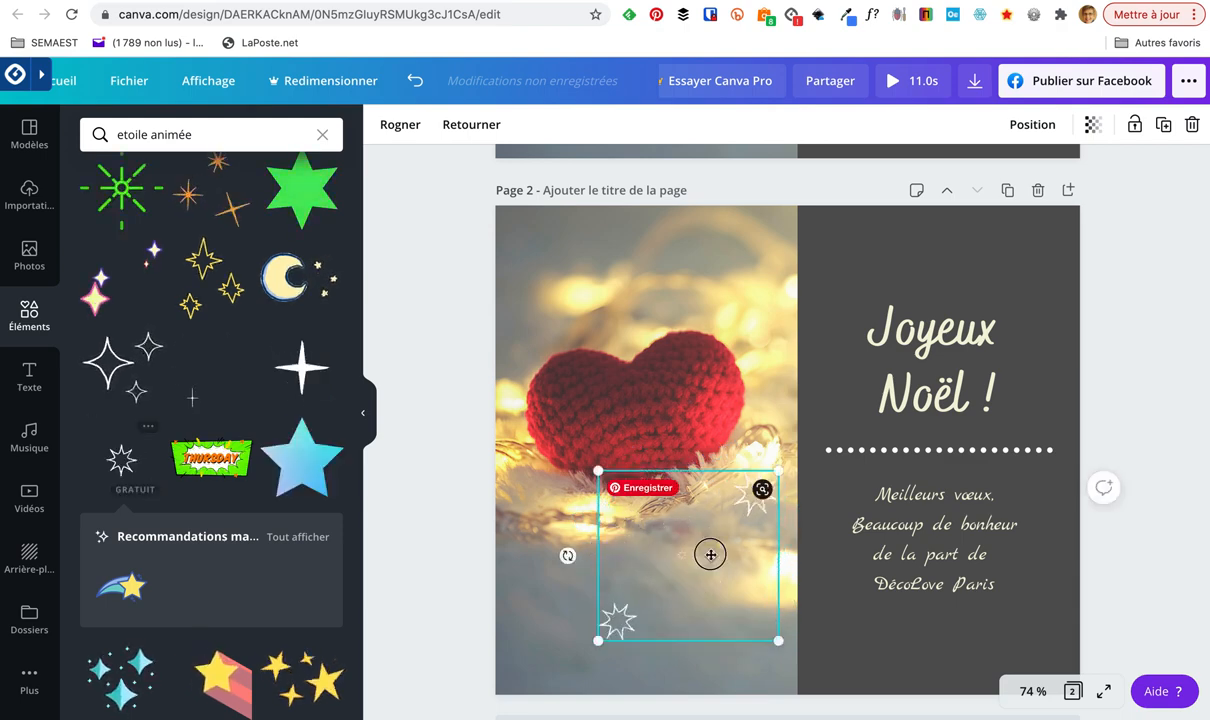
{"action": "left_click_drag", "start_coordinate": [762, 488], "coordinate": [903, 309]}
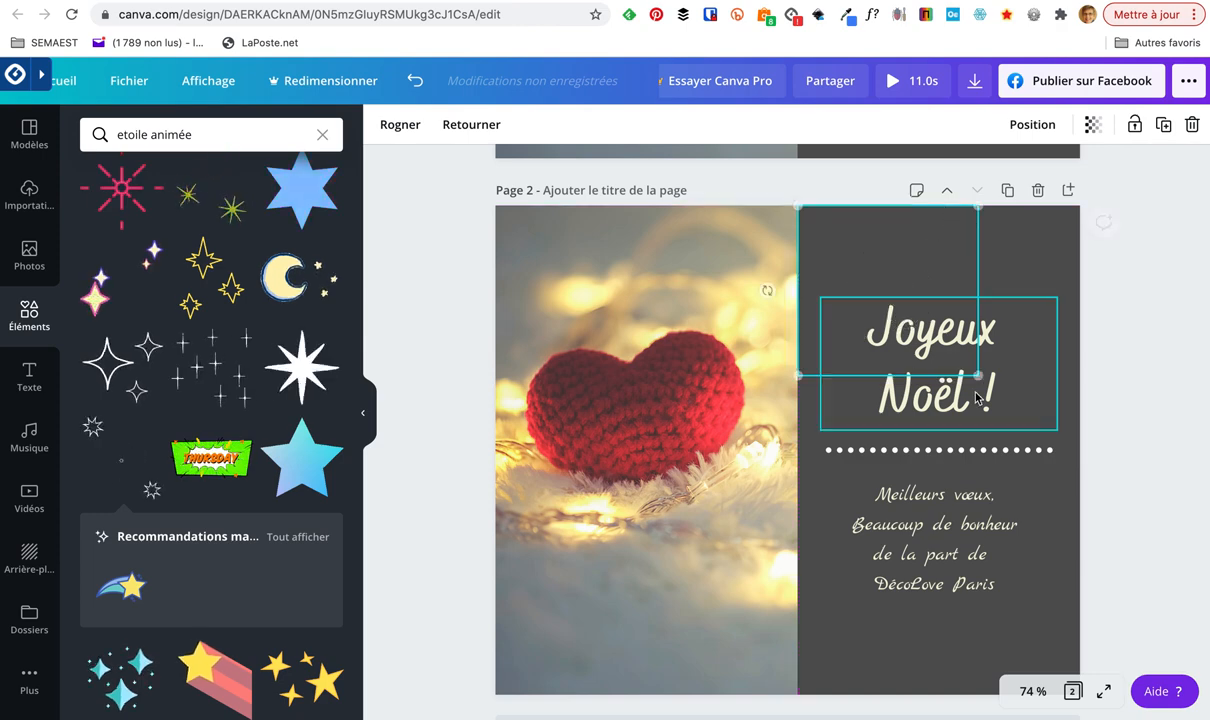
- Shrink the star sticker further and place it in the grey panel's upper-left corner, slightly overlapping the start of the "Joyeux Noël !" title
{"action": "left_click_drag", "start_coordinate": [978, 375], "coordinate": [929, 336]}
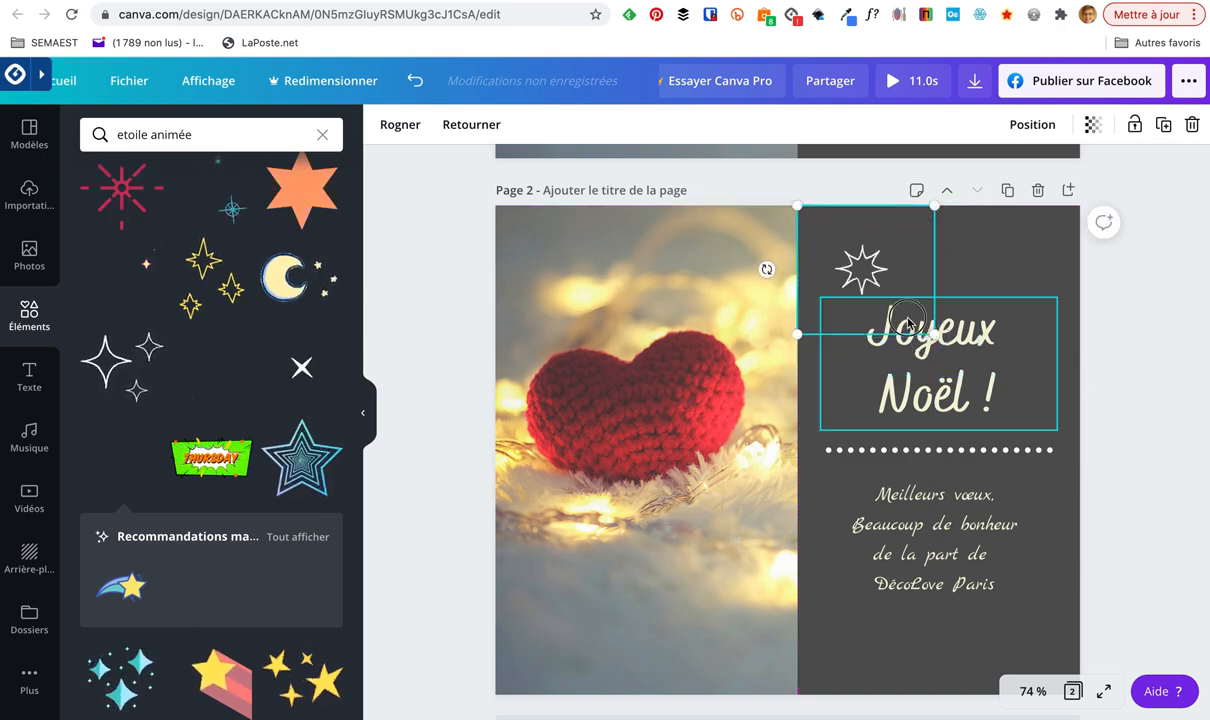
{"action": "left_click", "coordinate": [908, 345]}
{"action": "left_click", "coordinate": [903, 277]}
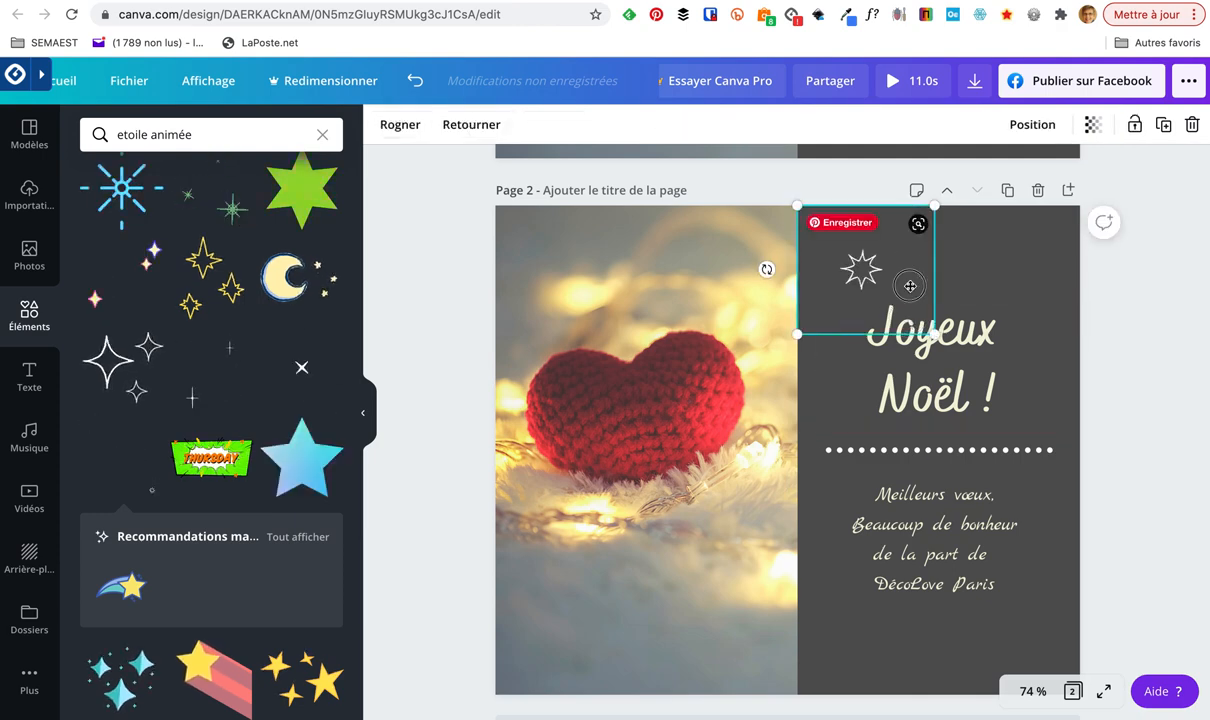
{"action": "left_click_drag", "start_coordinate": [910, 286], "coordinate": [910, 286]}
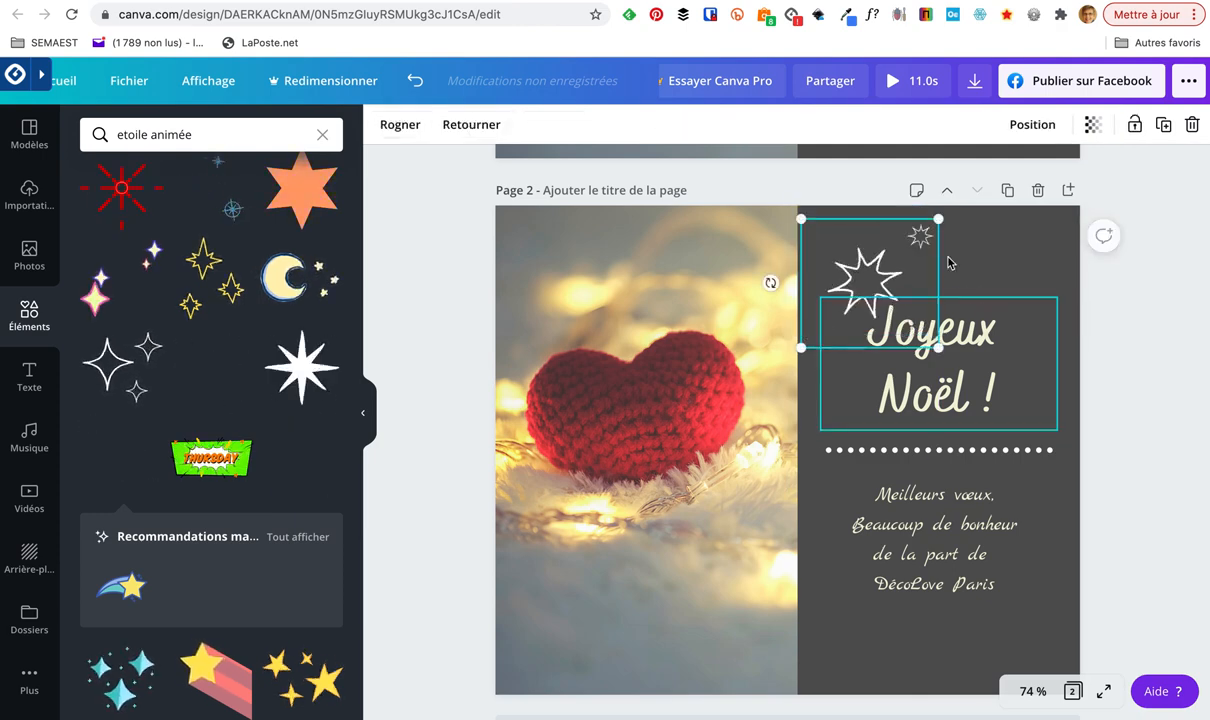
{"action": "left_click", "coordinate": [1169, 380]}
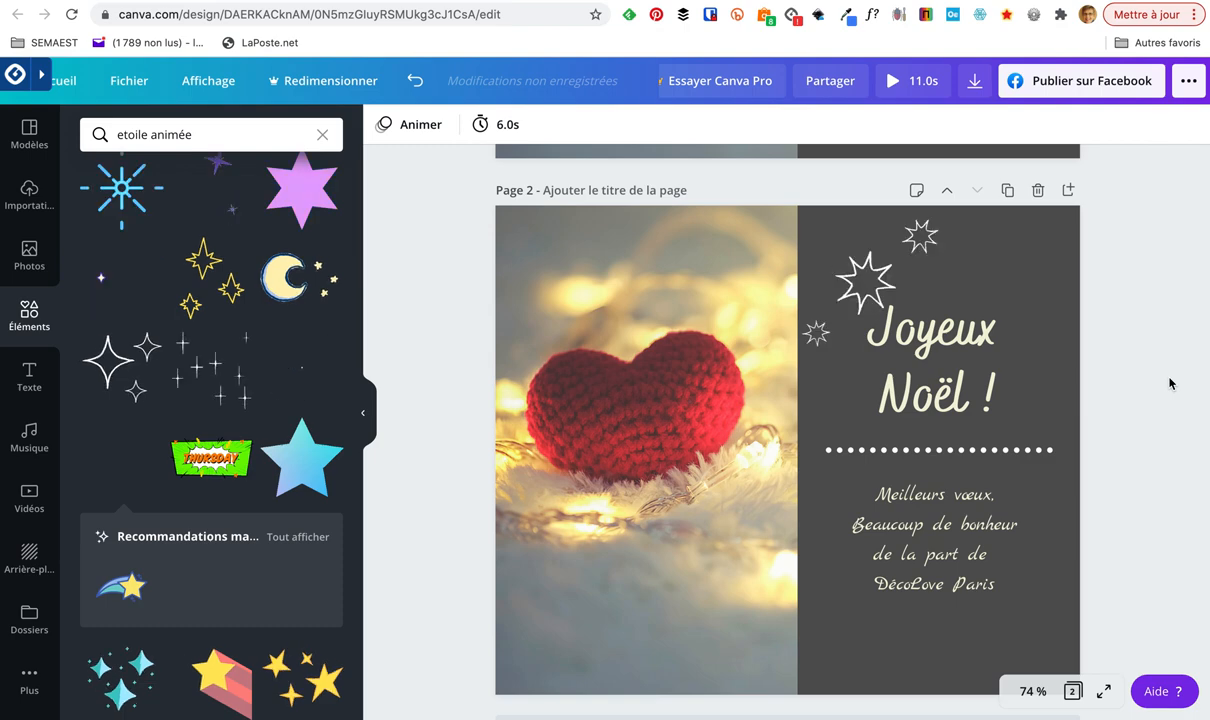
{"action": "left_click", "coordinate": [921, 237]}
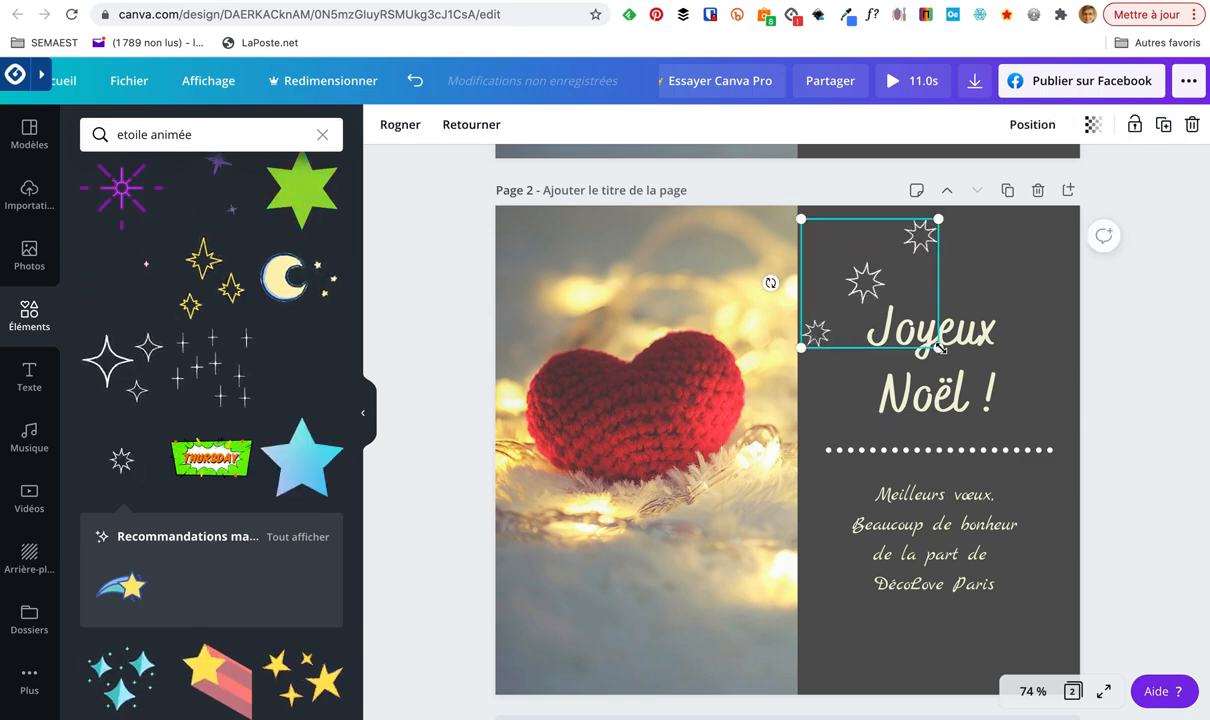
{"action": "left_click_drag", "start_coordinate": [918, 327], "coordinate": [909, 320]}
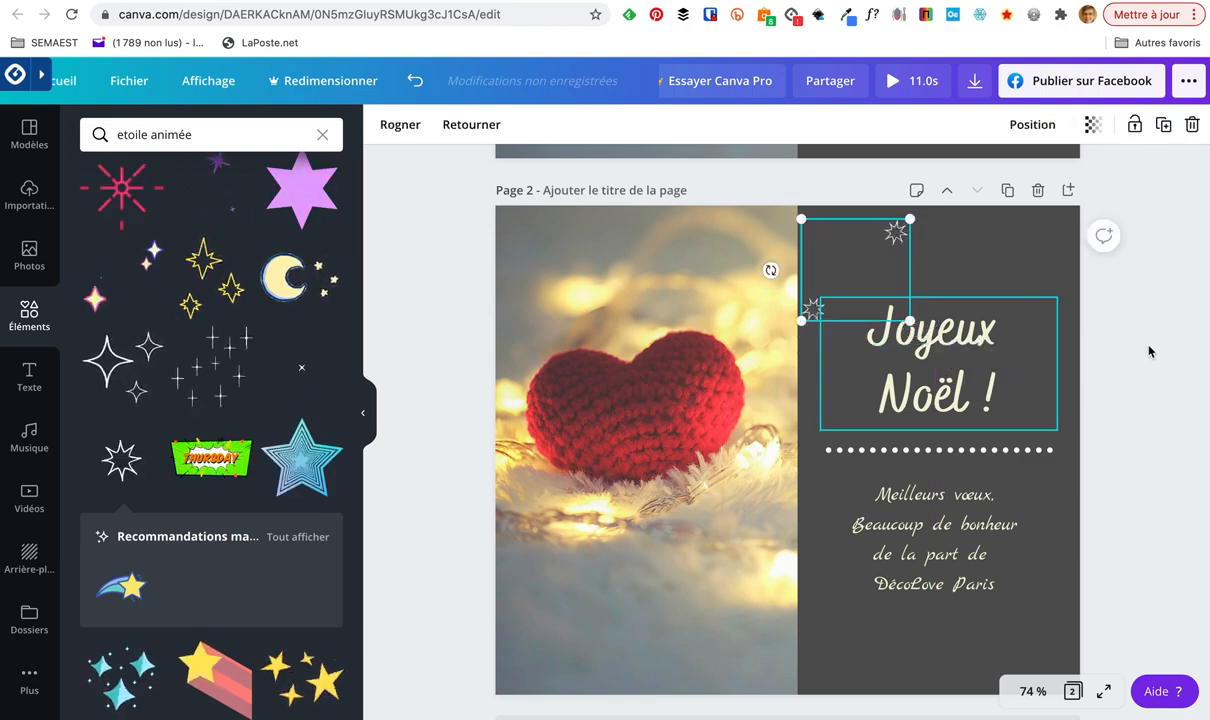
{"action": "left_click", "coordinate": [1151, 351]}
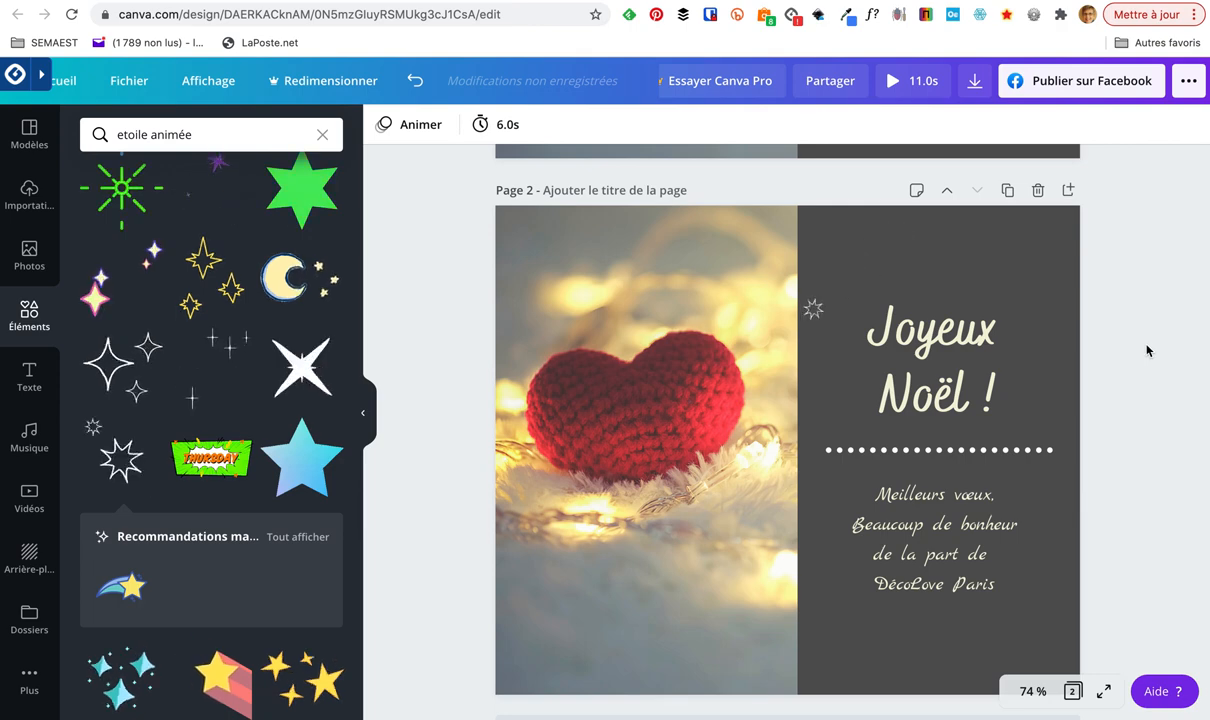
{"action": "left_click", "coordinate": [851, 292]}
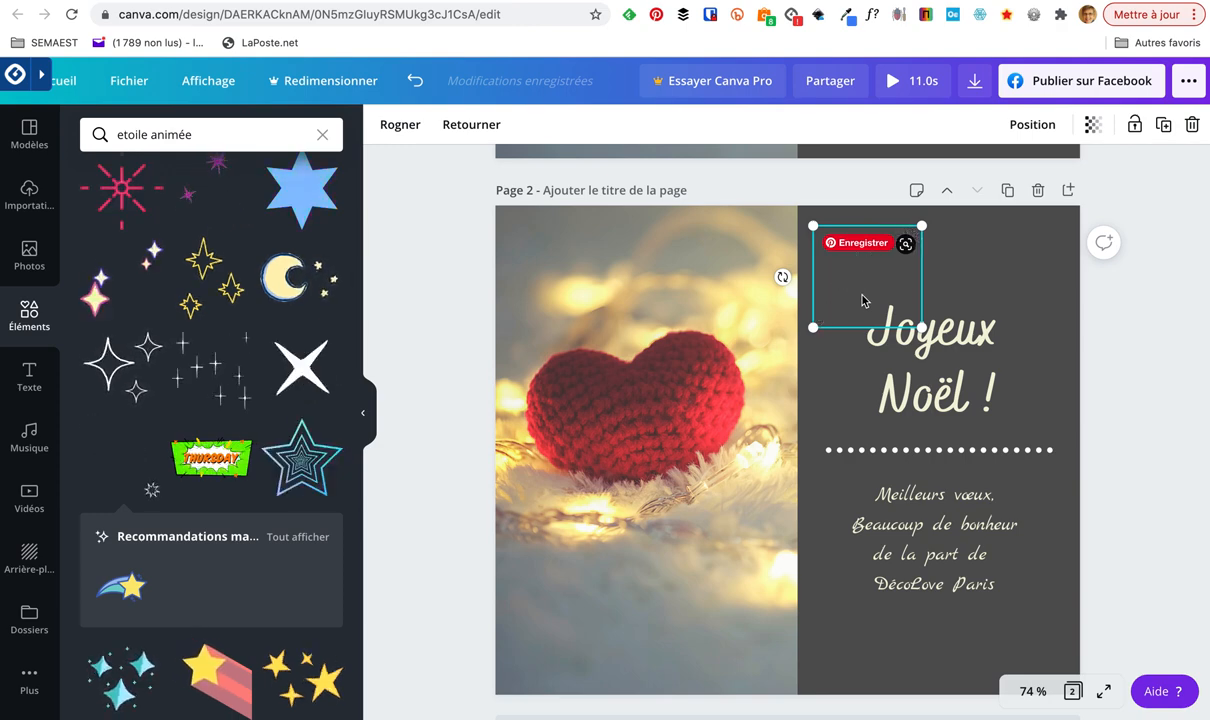
- Duplicate the star sticker and move the copy to the grey panel's lower-right corner, below the DécoLove Paris greeting
{"action": "key", "text": "super+d"}
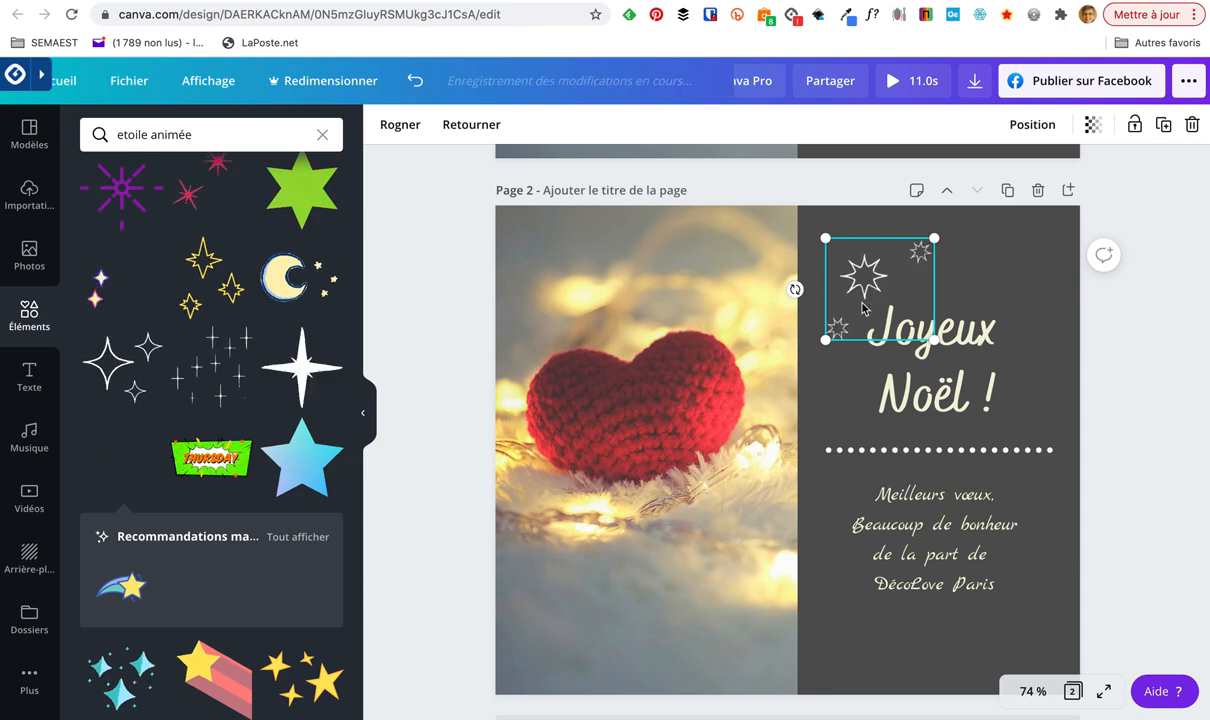
{"action": "left_click_drag", "start_coordinate": [866, 309], "coordinate": [1000, 644]}
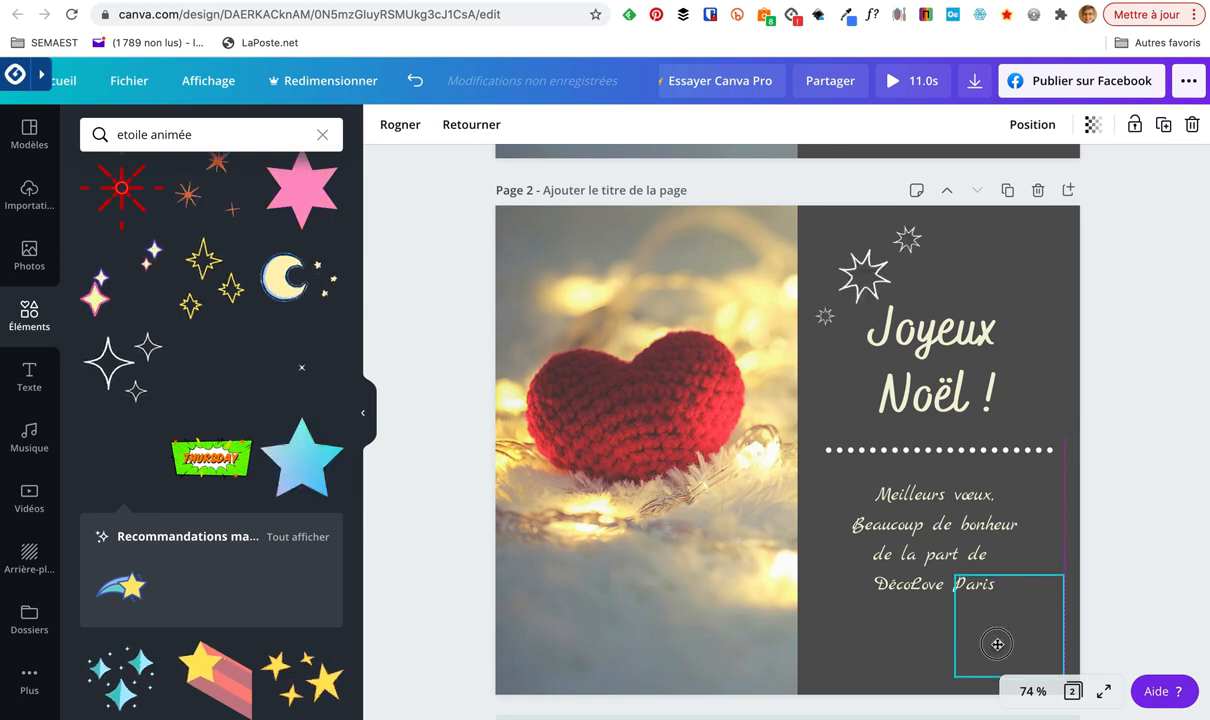
{"action": "left_click", "coordinate": [1102, 600]}
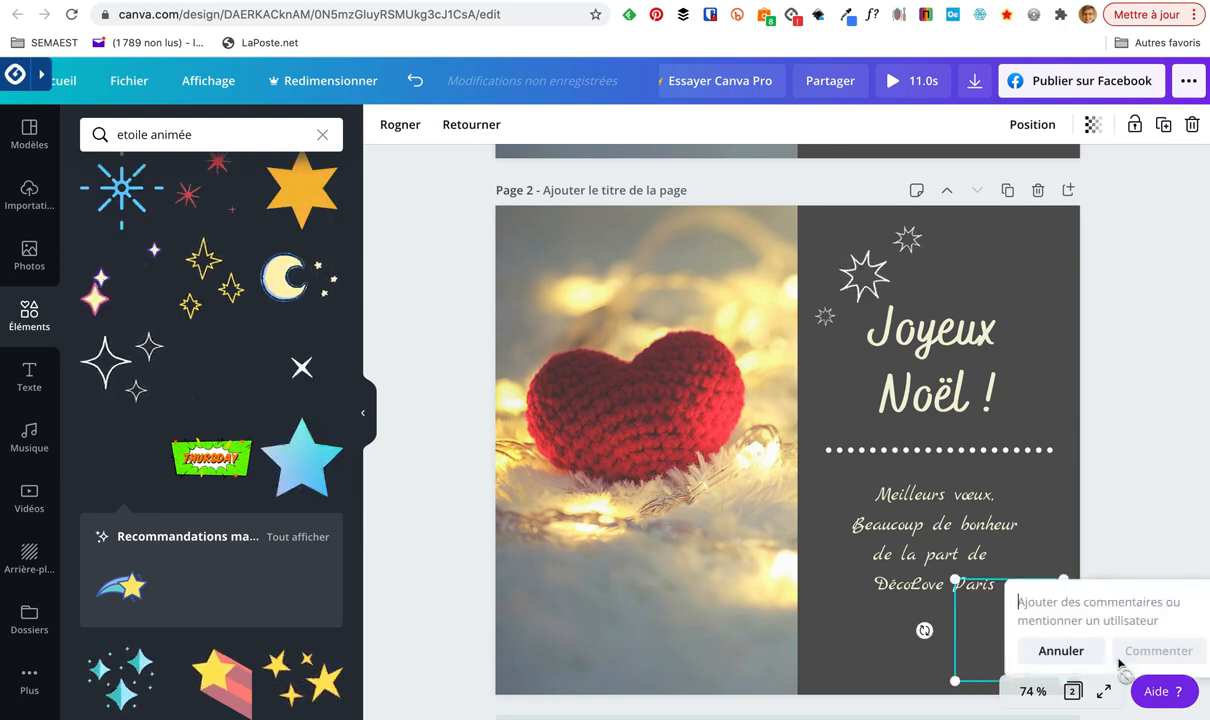
{"action": "left_click", "coordinate": [1148, 520]}
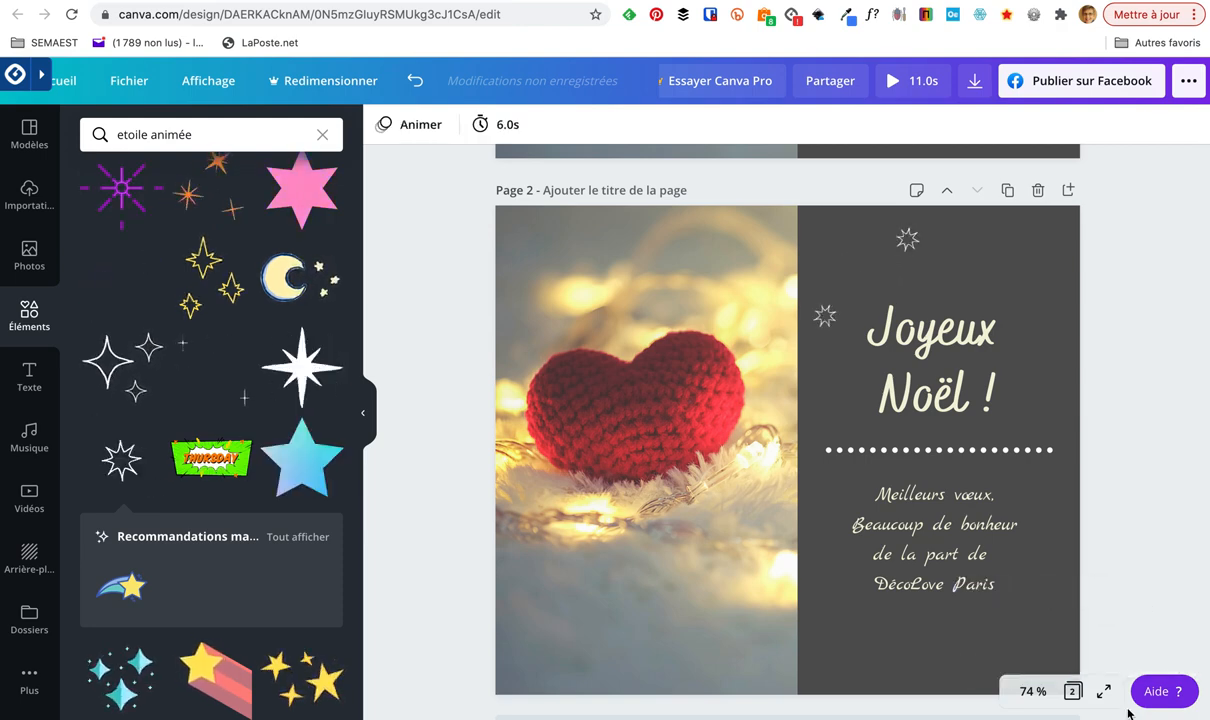
{"action": "scroll", "coordinate": [1129, 594], "scroll_direction": "down", "scroll_amount": 1}
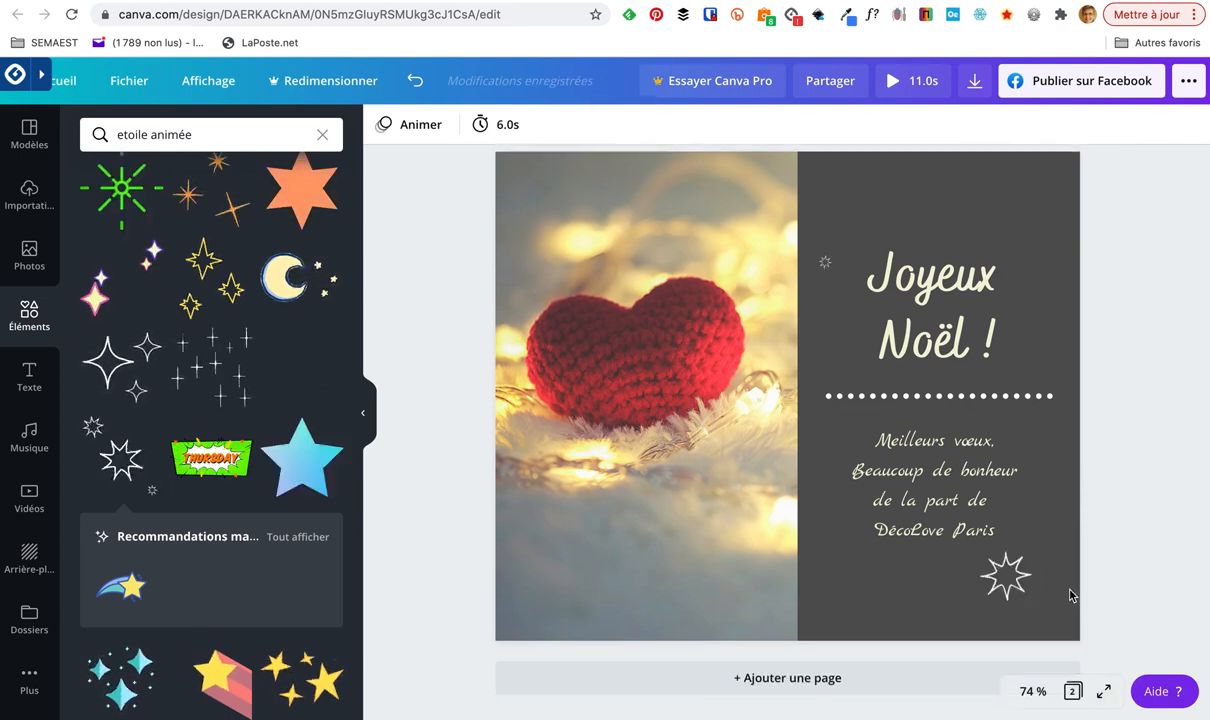
{"action": "left_click", "coordinate": [1033, 595]}
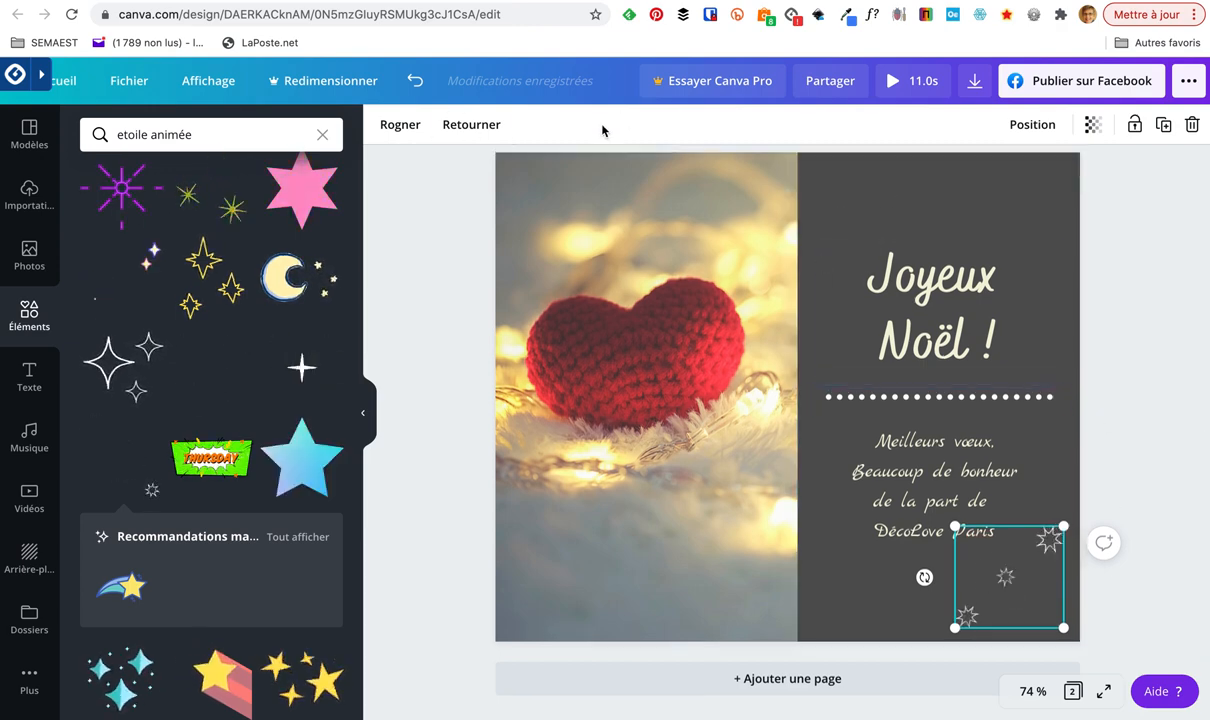
- Set the display duration of page 2 to 15.0 seconds
{"action": "left_click", "coordinate": [447, 253]}
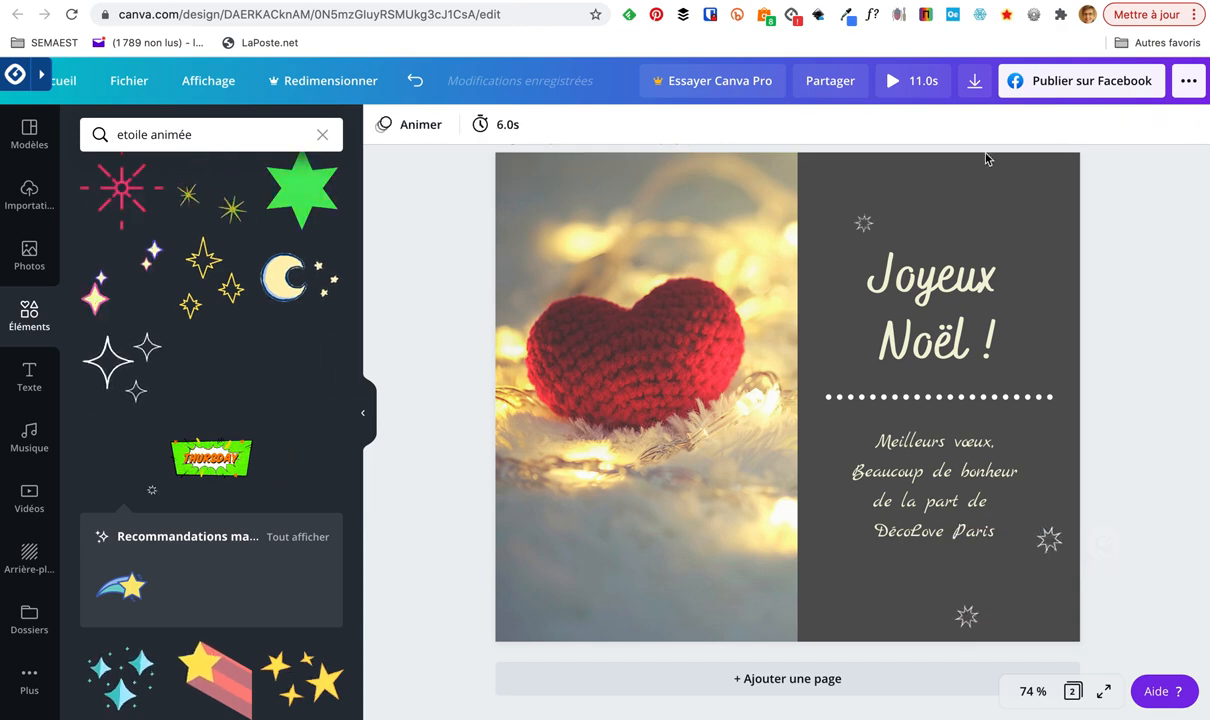
{"action": "left_click", "coordinate": [490, 125]}
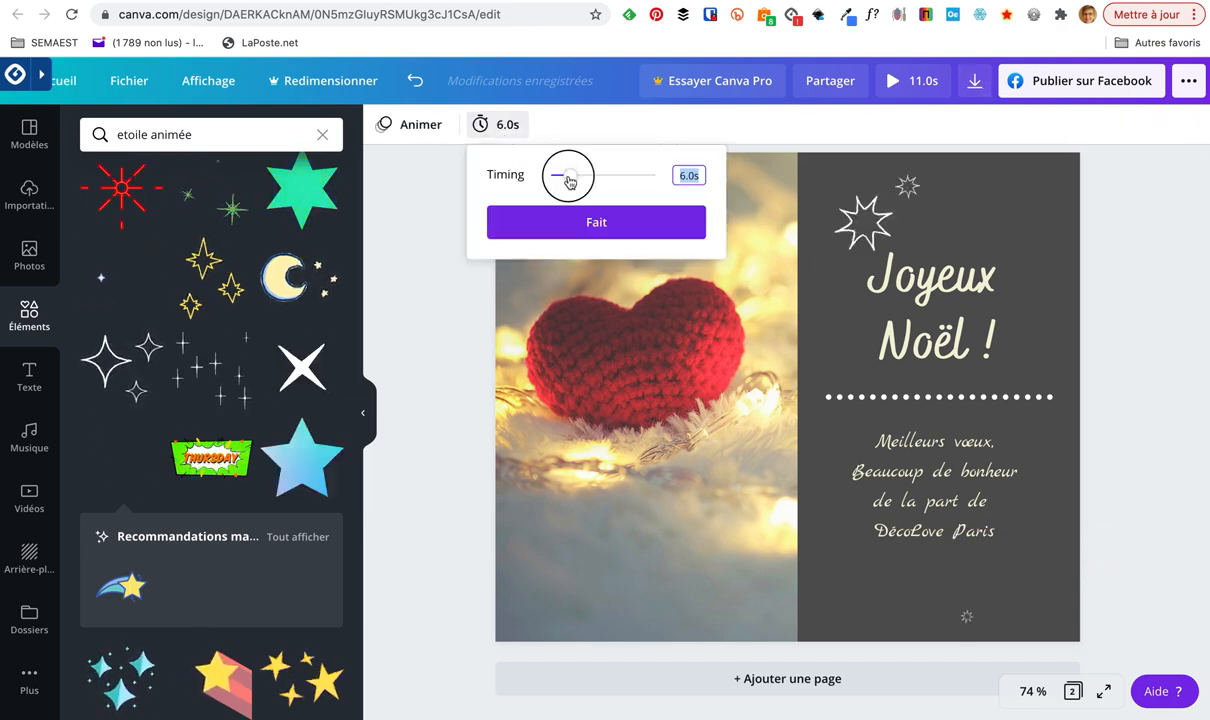
{"action": "left_click_drag", "start_coordinate": [566, 177], "coordinate": [604, 182]}
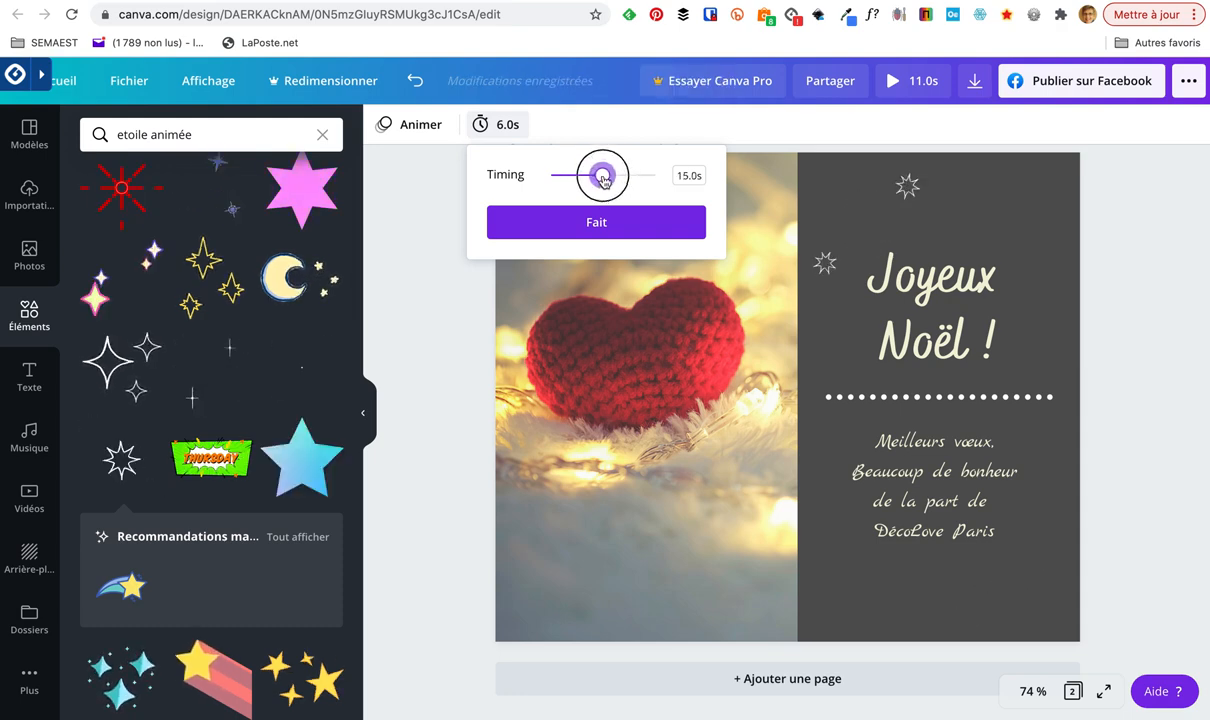
{"action": "left_click", "coordinate": [614, 224]}
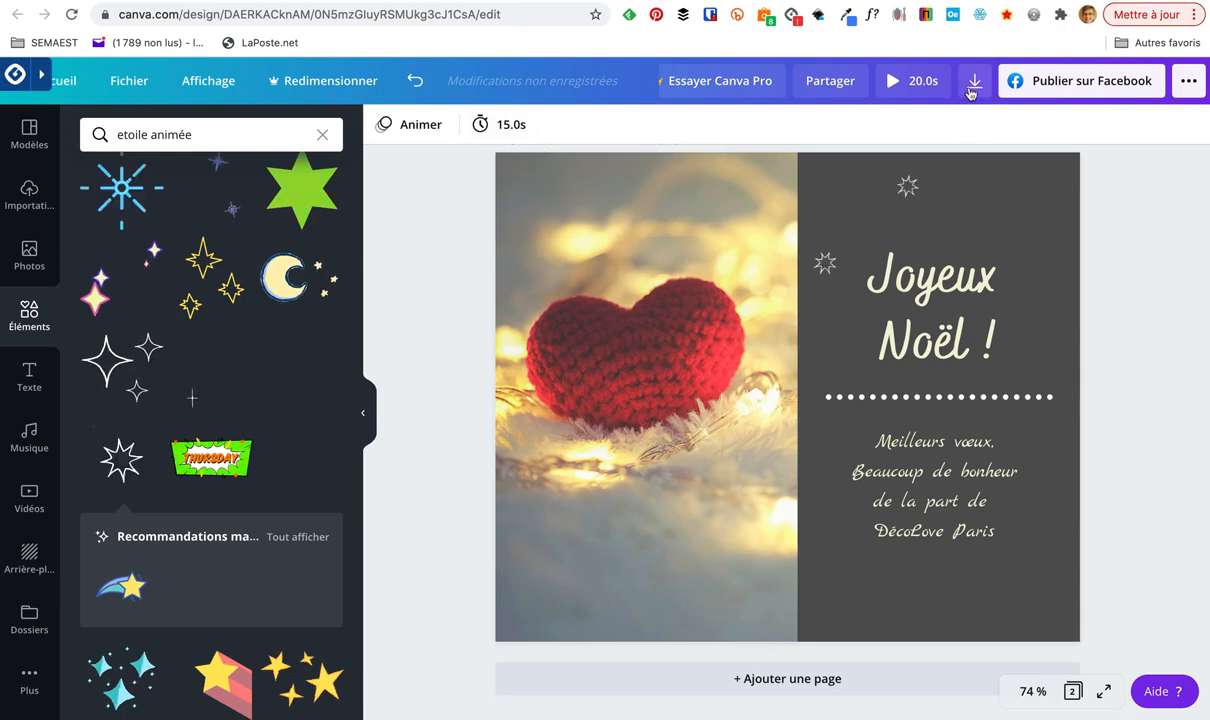
- Prepare an MP4 video download limited to page 2, dismissing the coupon offer, and close the download settings
{"action": "left_click", "coordinate": [974, 81]}
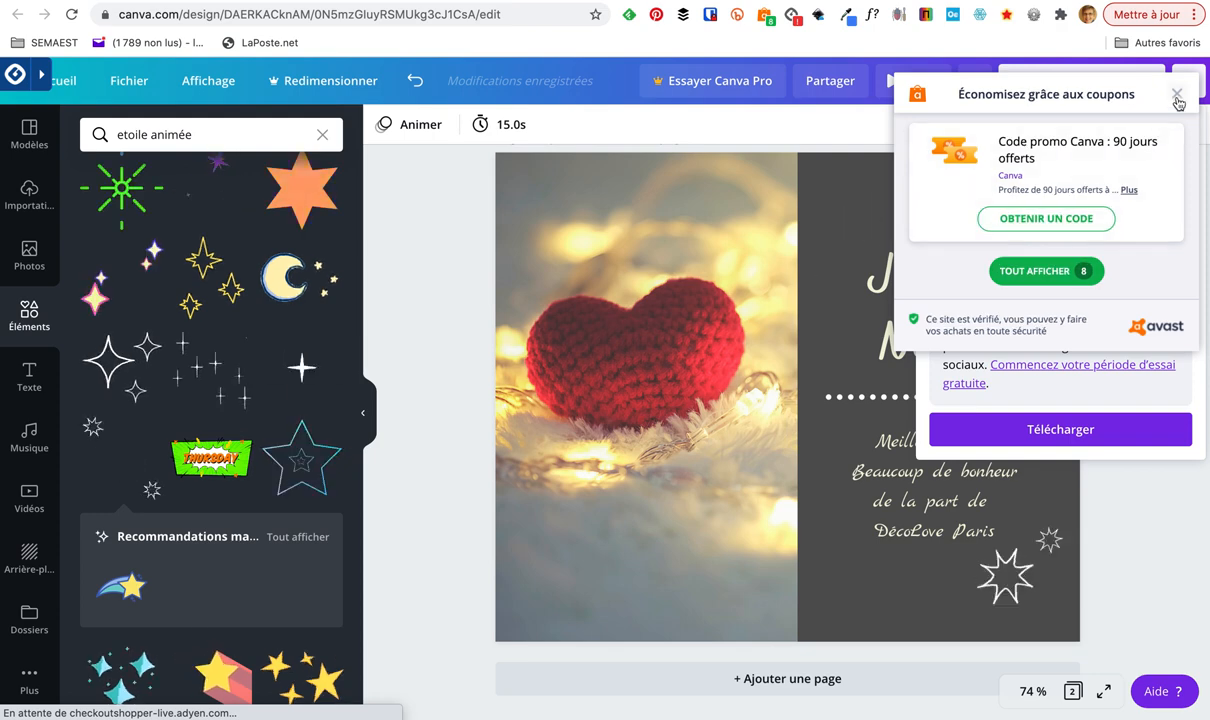
{"action": "left_click", "coordinate": [1177, 96]}
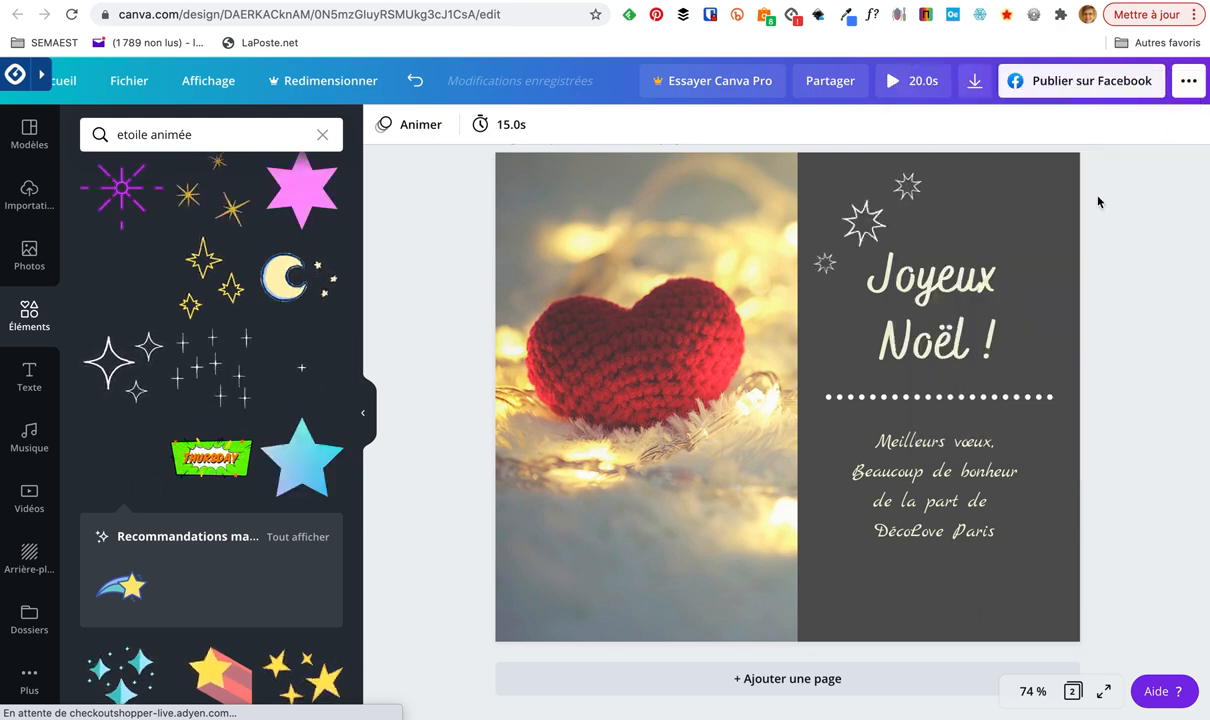
{"action": "left_click", "coordinate": [975, 86]}
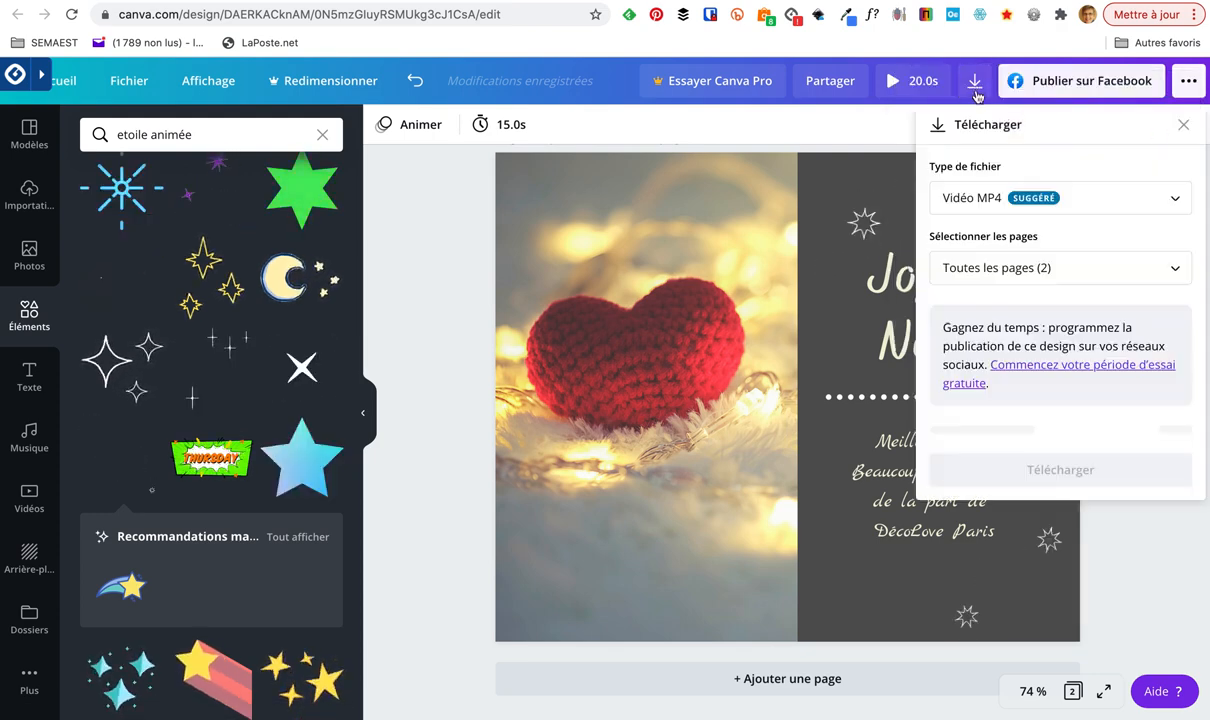
{"action": "left_click", "coordinate": [996, 265]}
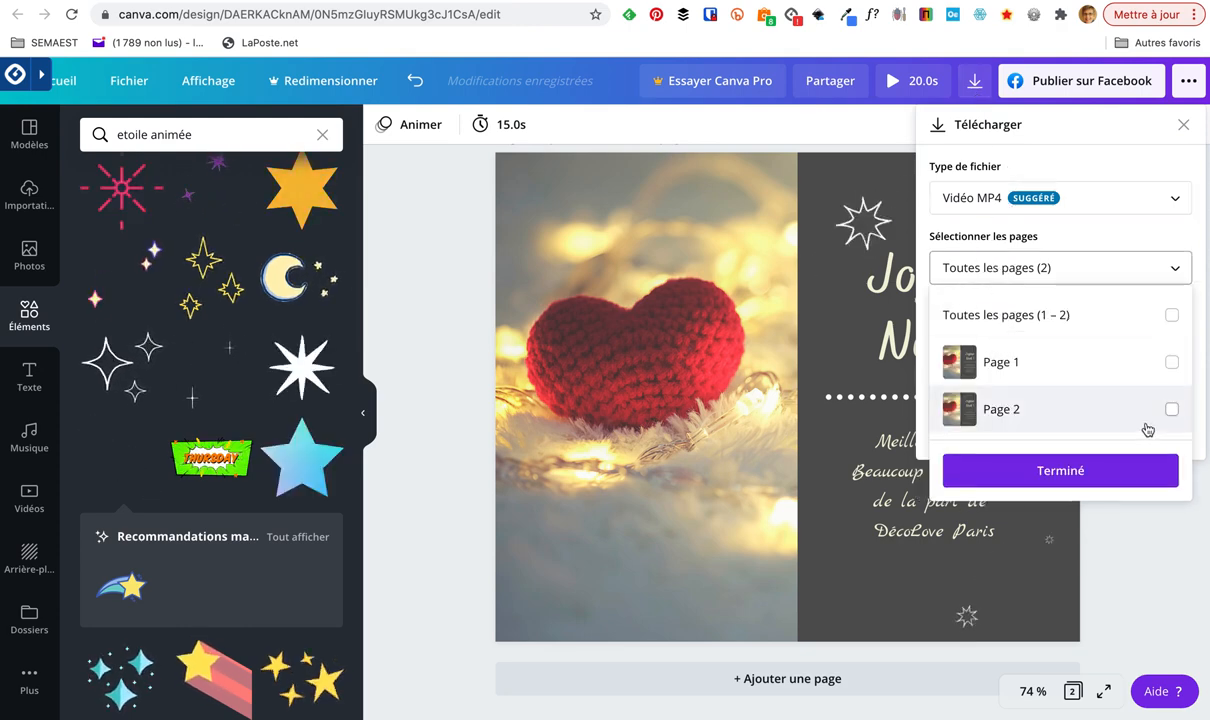
{"action": "left_click", "coordinate": [1172, 411]}
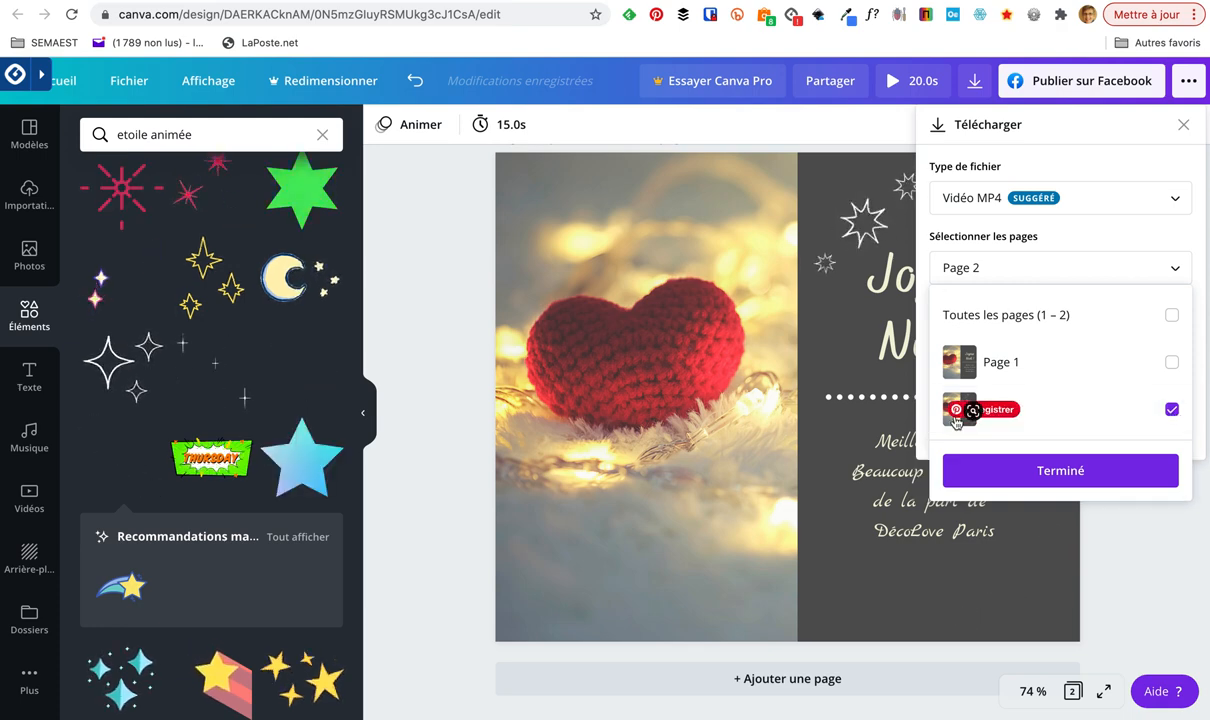
{"action": "left_click", "coordinate": [1017, 472]}
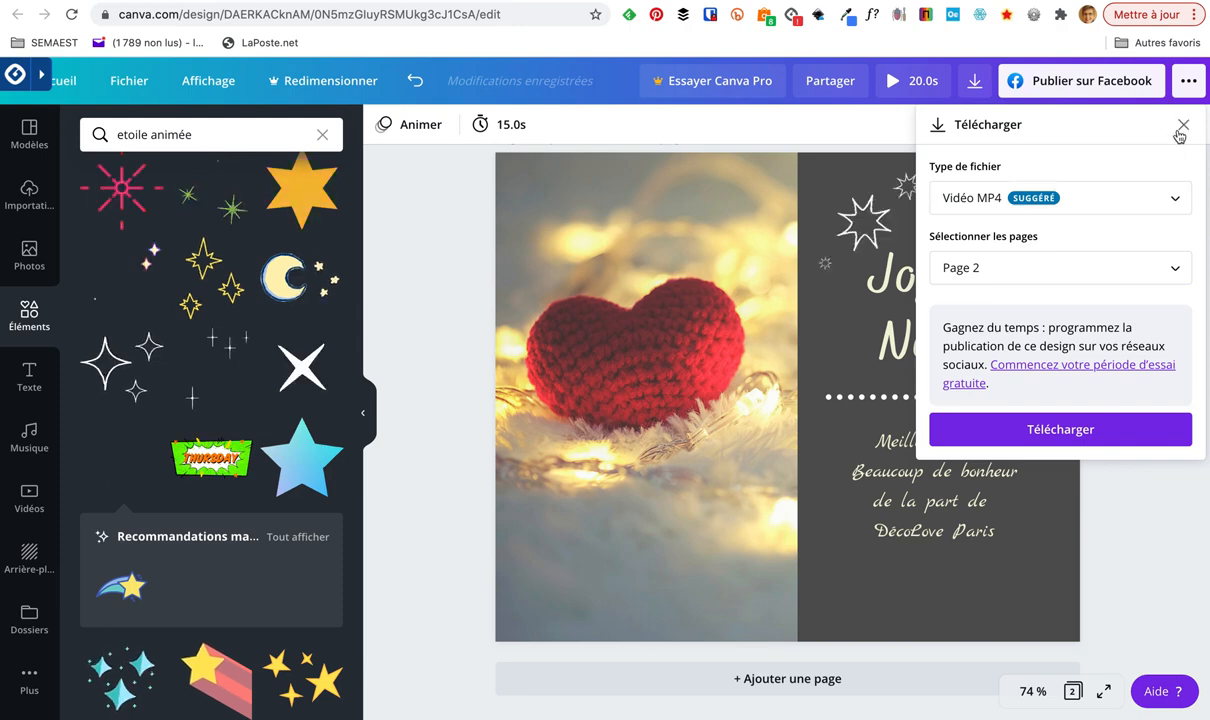
{"action": "left_click", "coordinate": [1182, 126]}
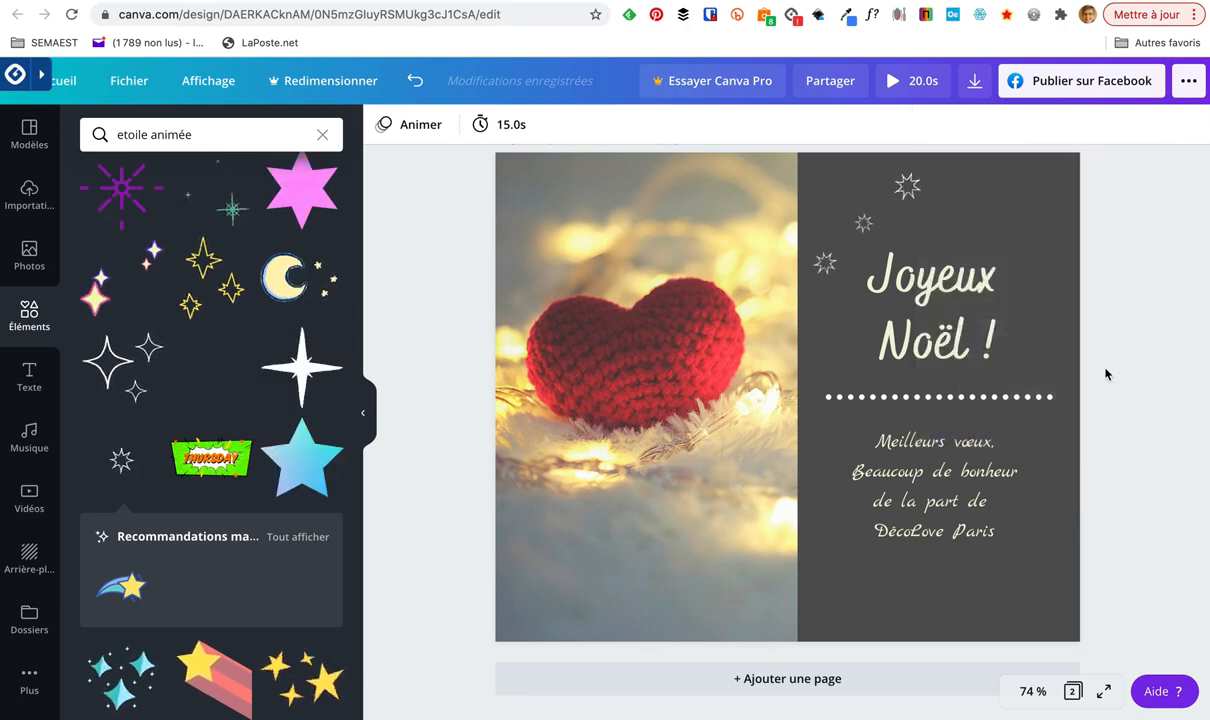